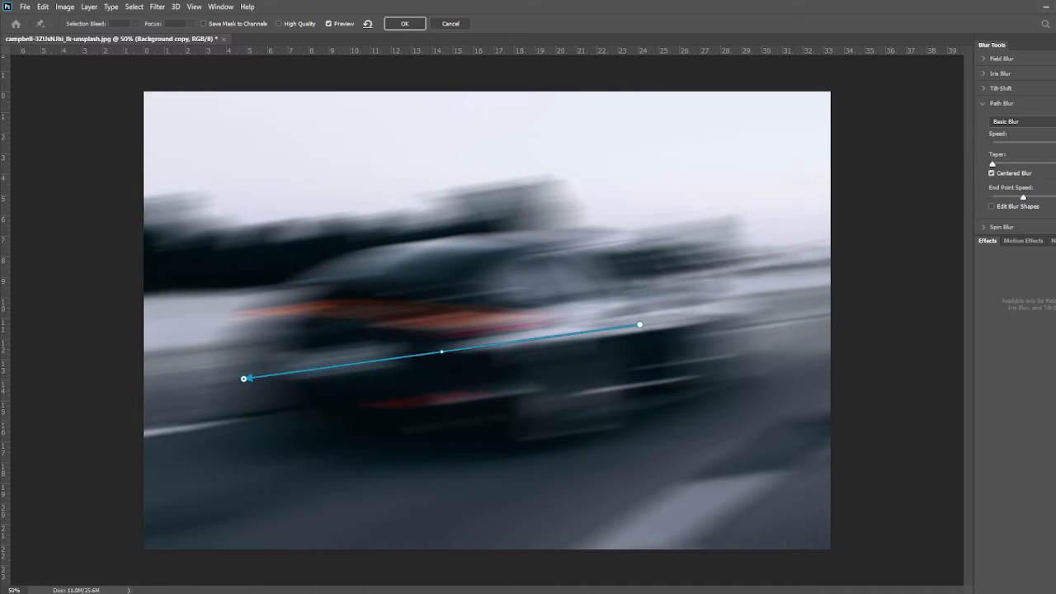
Step: Try different taper and speed amounts on the path blur, ending with the Rear Sync Flash preset
left_click_drag(994, 164, 1046, 164)
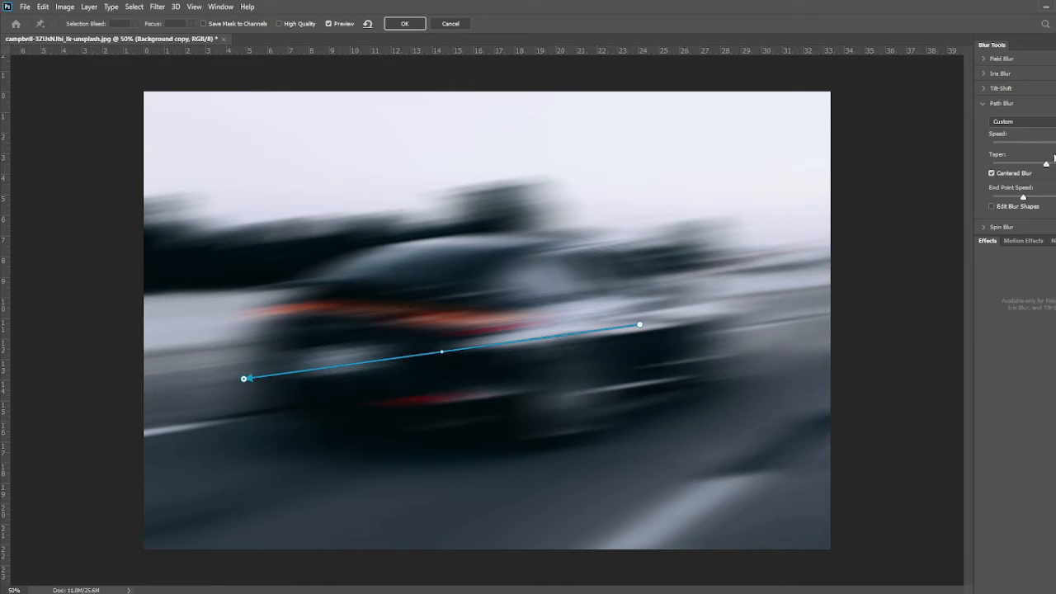
left_click_drag(1055, 145, 1005, 167)
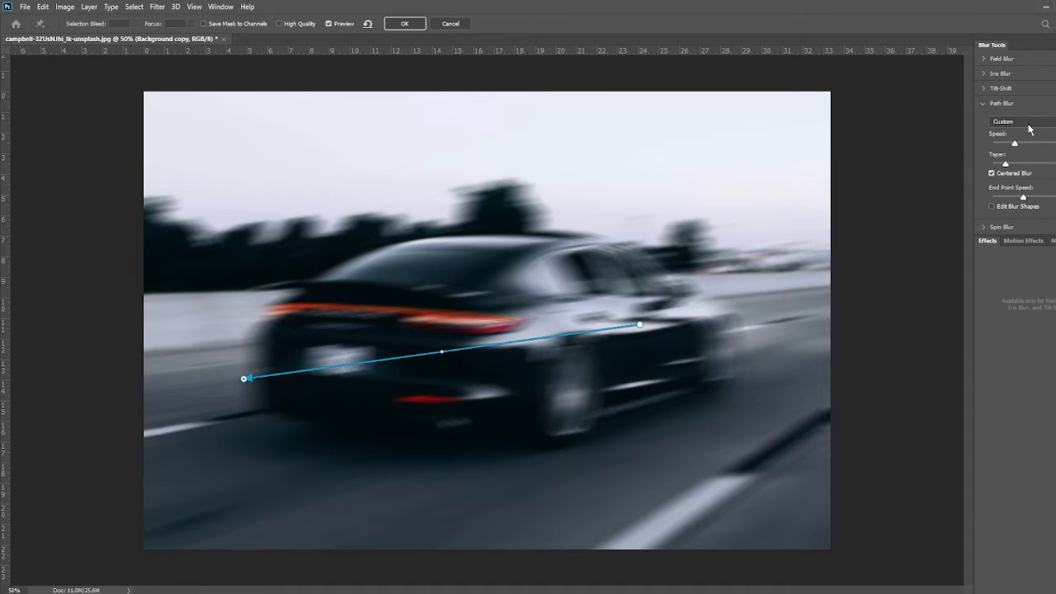
left_click(1029, 126)
left_click(1030, 137)
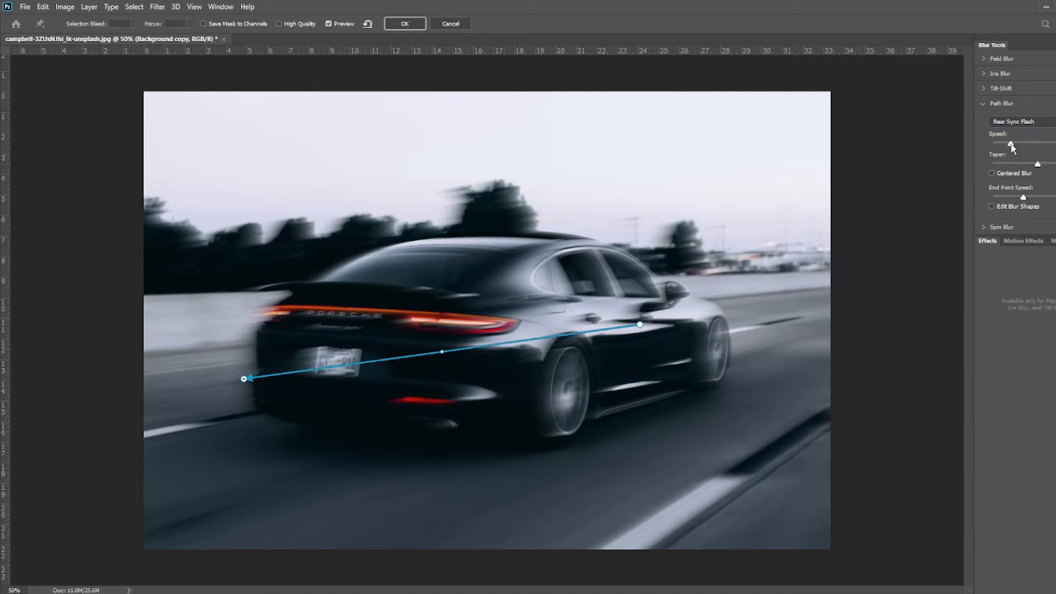
Step: Raise the path blur's speed moderately and reduce its taper to nearly the minimum
left_click_drag(1012, 145, 1041, 146)
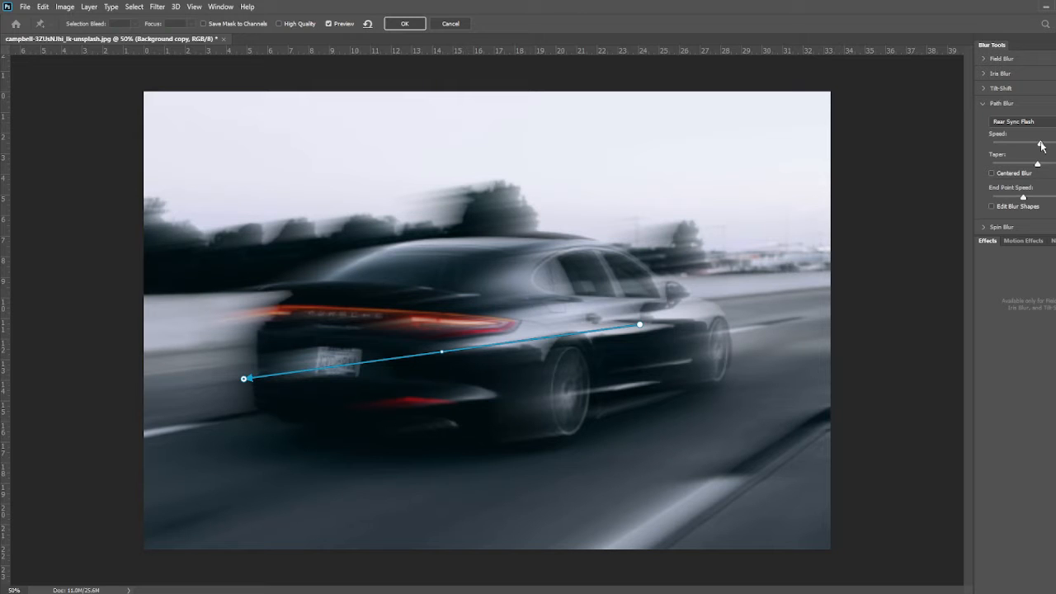
left_click_drag(1041, 146, 1027, 146)
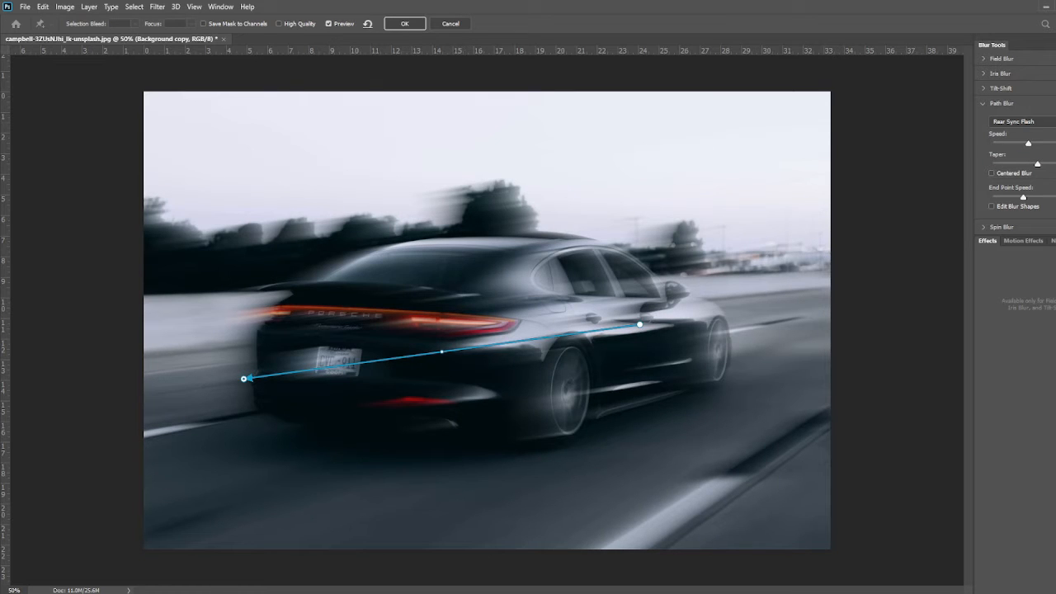
left_click_drag(1037, 163, 993, 163)
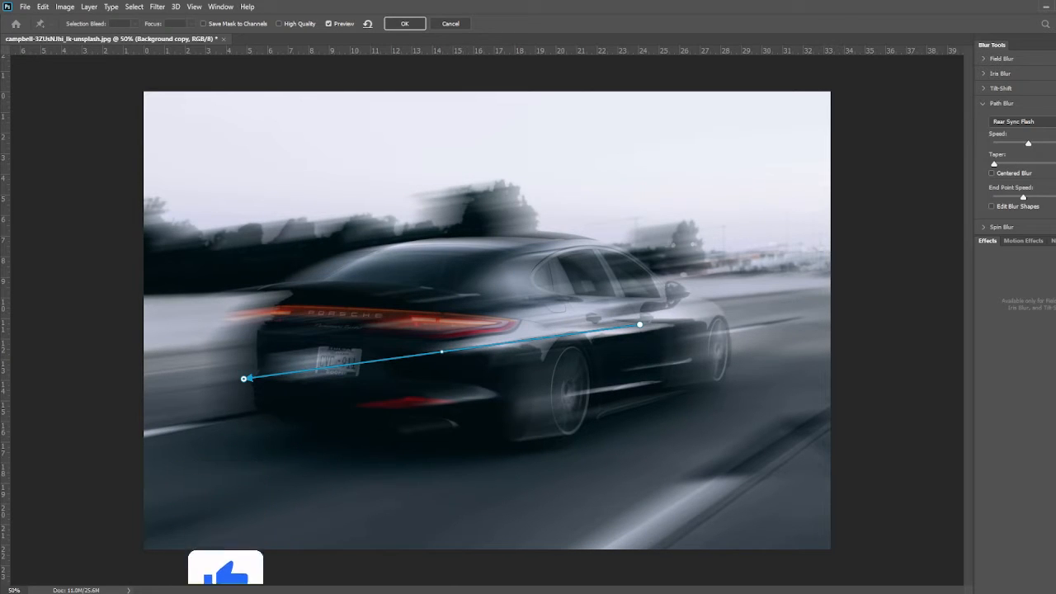
left_click_drag(994, 164, 997, 163)
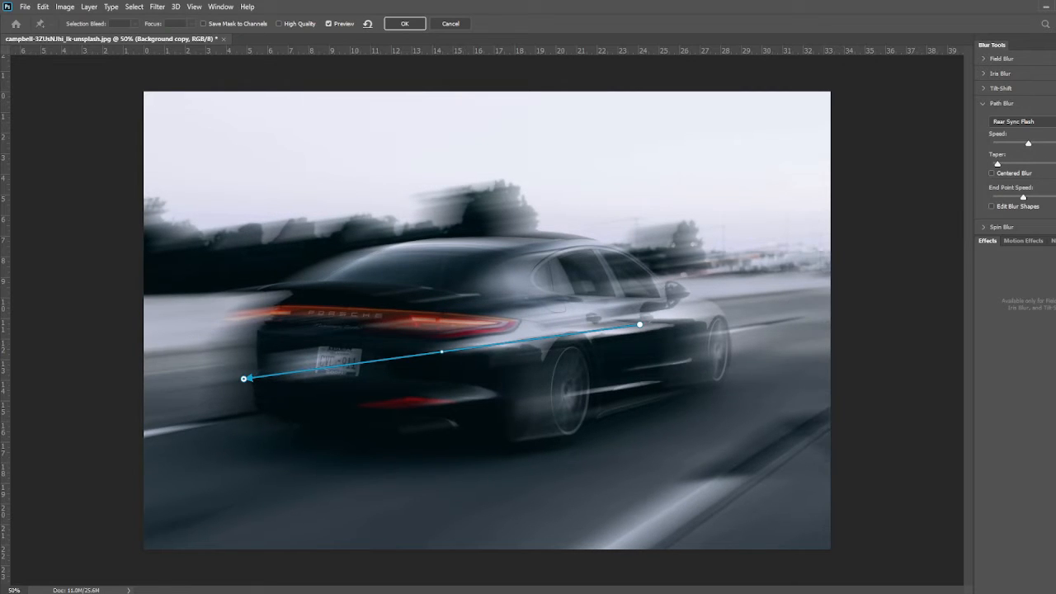
Step: Compare the path blur with Centered Blur on and off, leaving it off, and check the Edit Blur Shapes option
left_click(1026, 175)
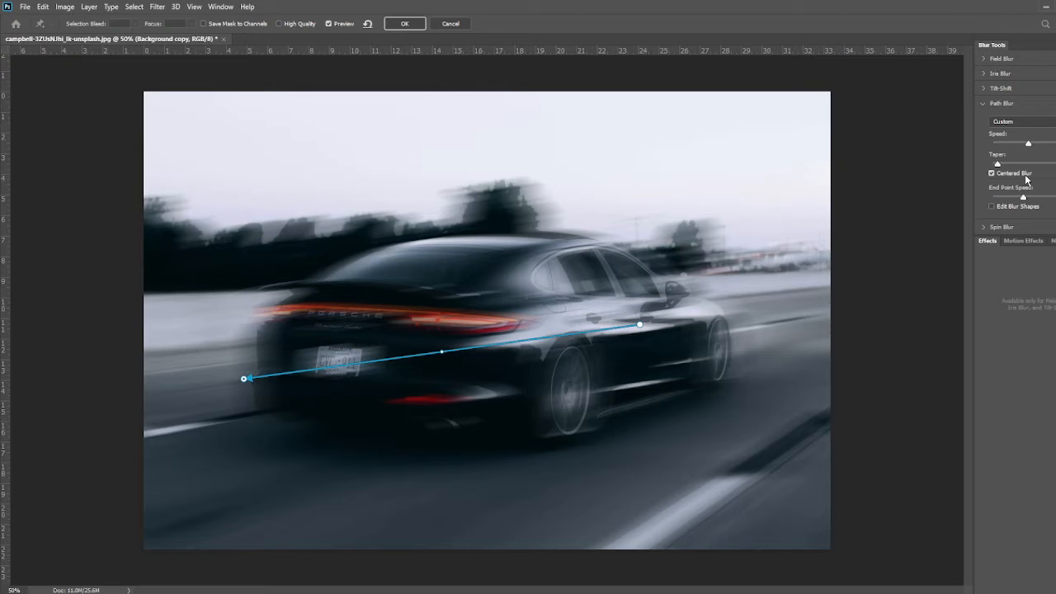
left_click(1026, 175)
left_click(1026, 175)
left_click(1026, 175)
left_click(1026, 175)
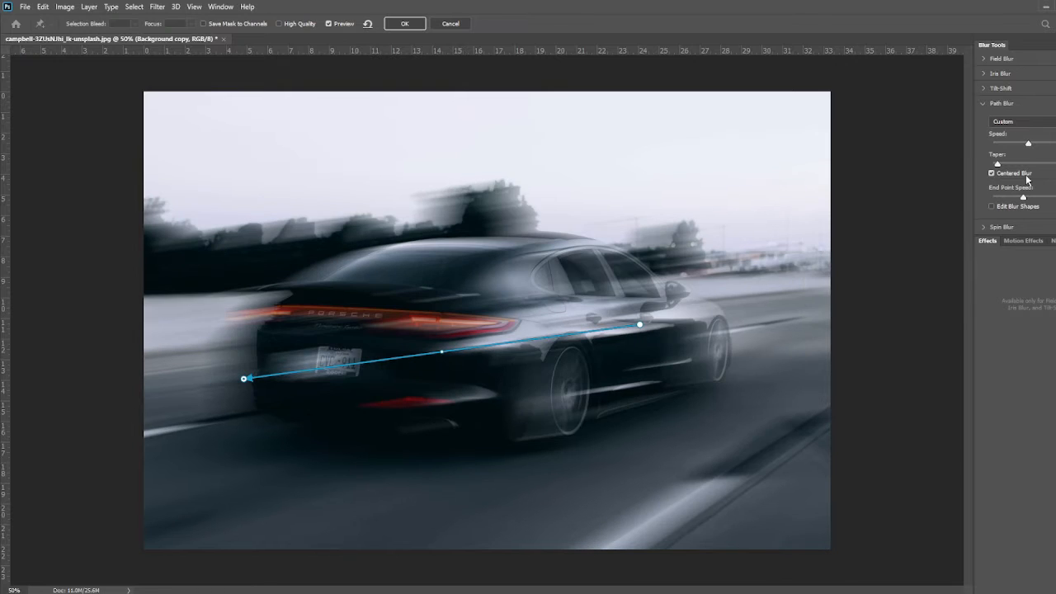
left_click(1026, 175)
left_click(1011, 209)
left_click(1011, 209)
Step: Increase the path's end point speed, lower the strobe strength slightly, and apply the blur
mouse_move(1025, 198)
left_mouse_down()
mouse_move(983, 205)
mouse_move(1039, 201)
left_mouse_up()
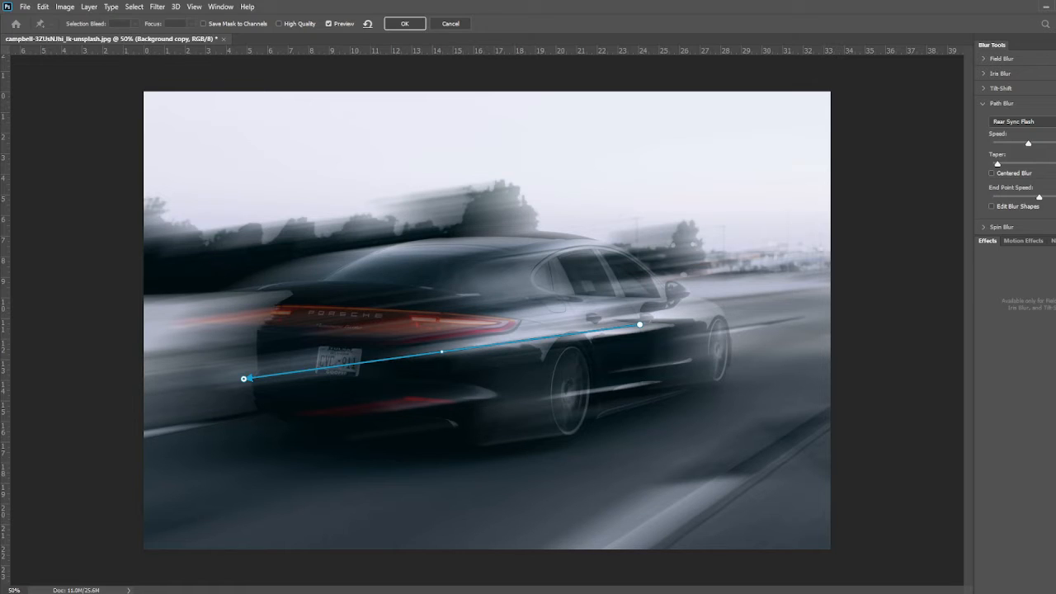
left_click(1022, 241)
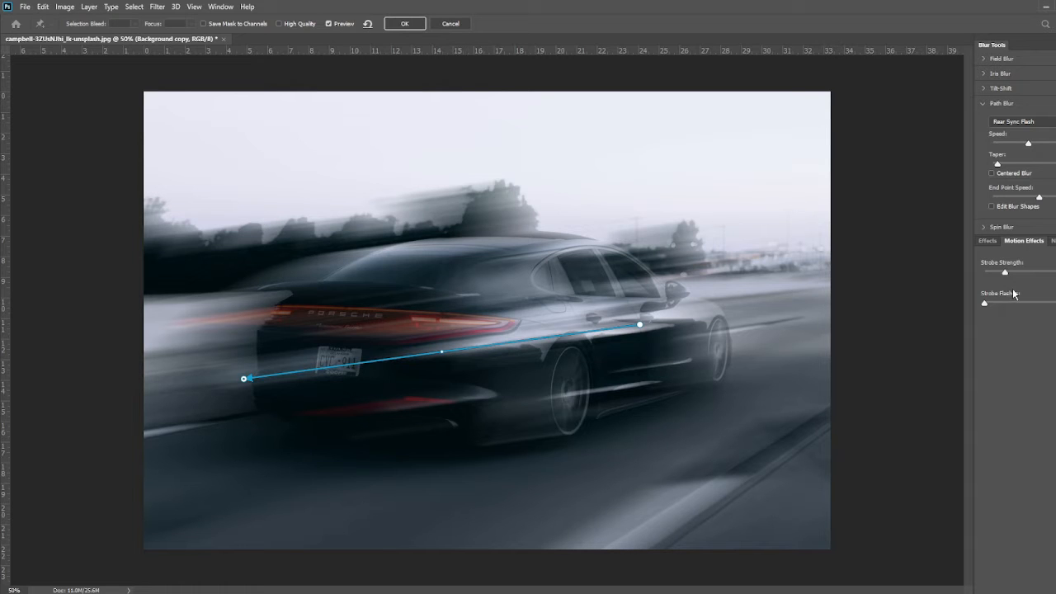
mouse_move(1005, 277)
left_mouse_down()
mouse_move(1027, 278)
mouse_move(998, 279)
left_mouse_up()
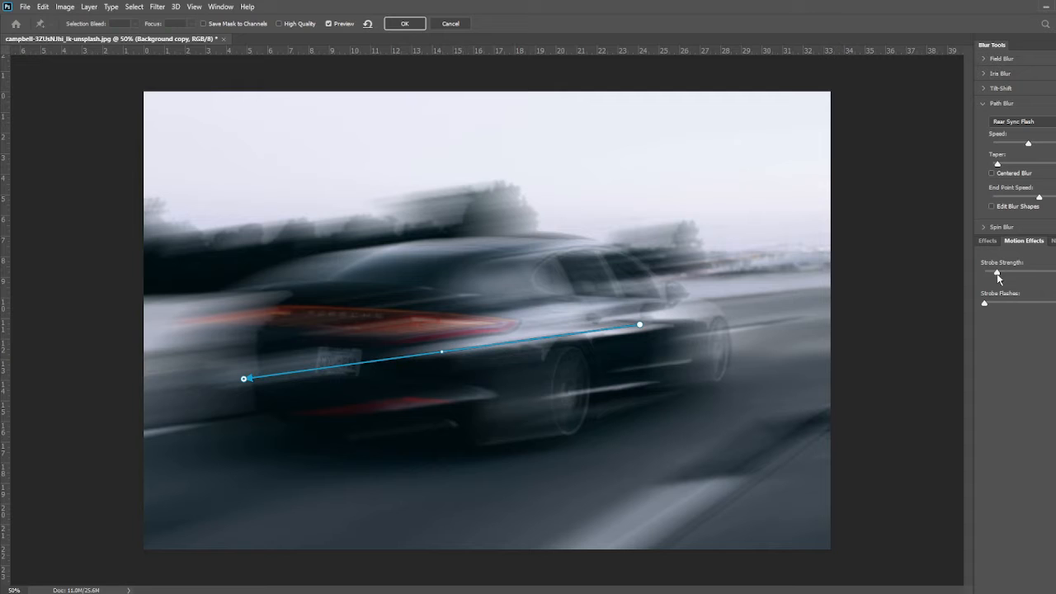
mouse_move(985, 304)
left_mouse_down()
mouse_move(1007, 306)
mouse_move(985, 314)
left_mouse_up()
left_click_drag(986, 319, 982, 315)
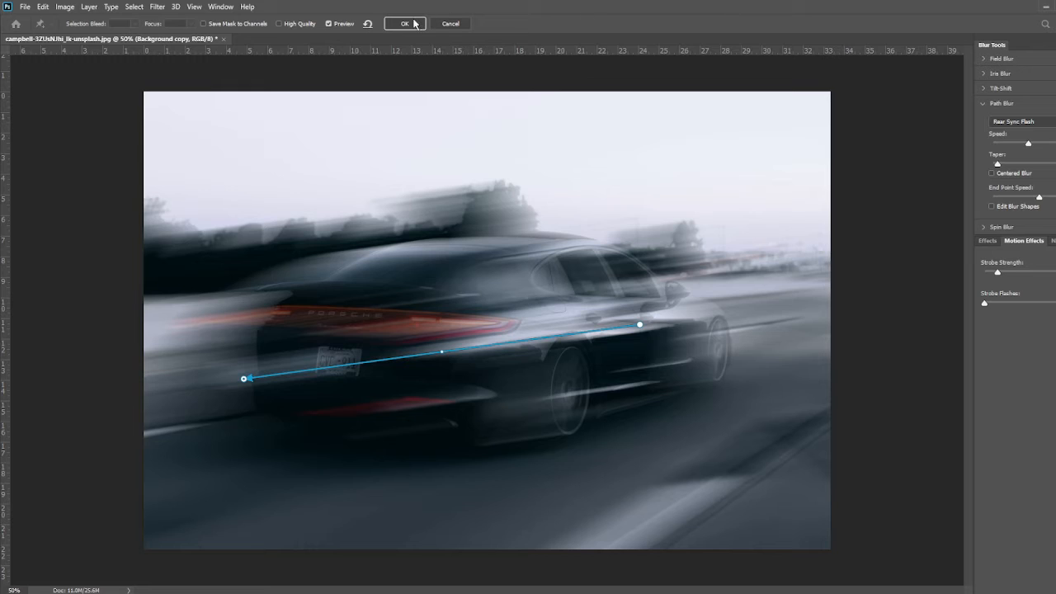
left_click(414, 24)
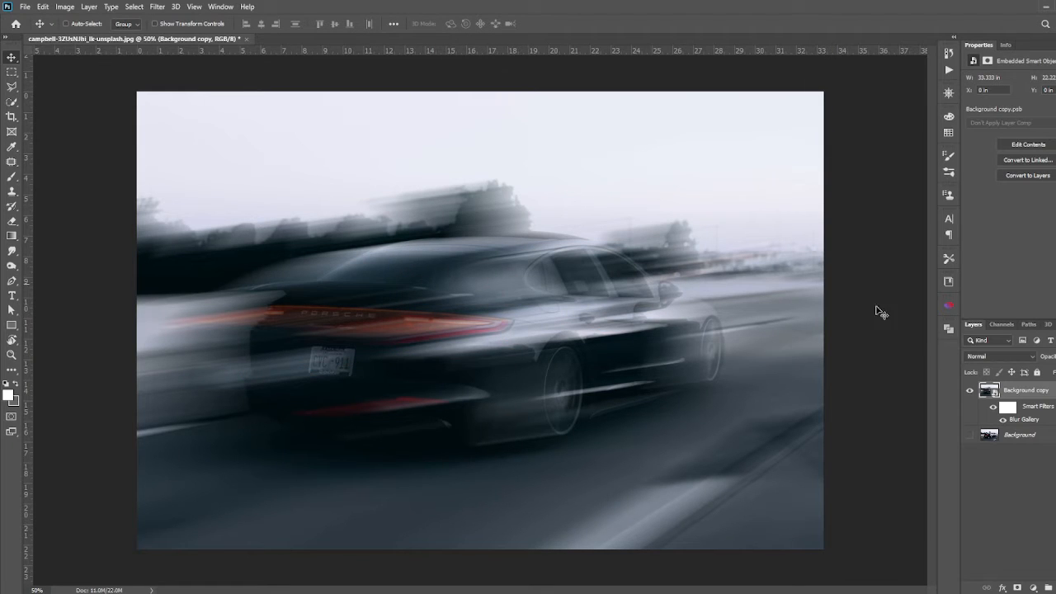
Step: Duplicate the original Background layer, make the duplicate visible, and move it above the blurred copy
left_click(1030, 436)
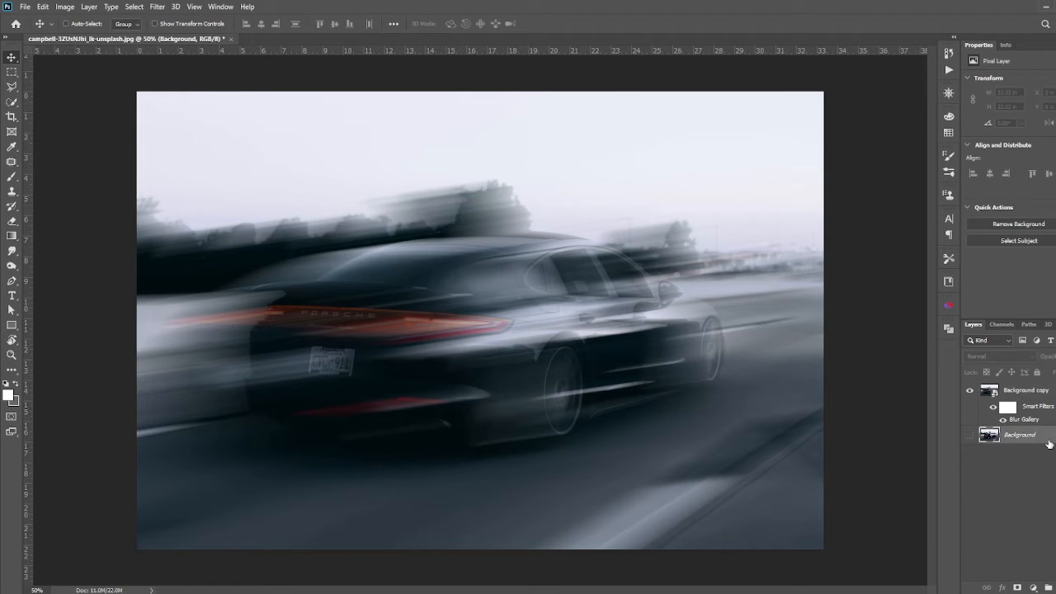
key("ctrl+j")
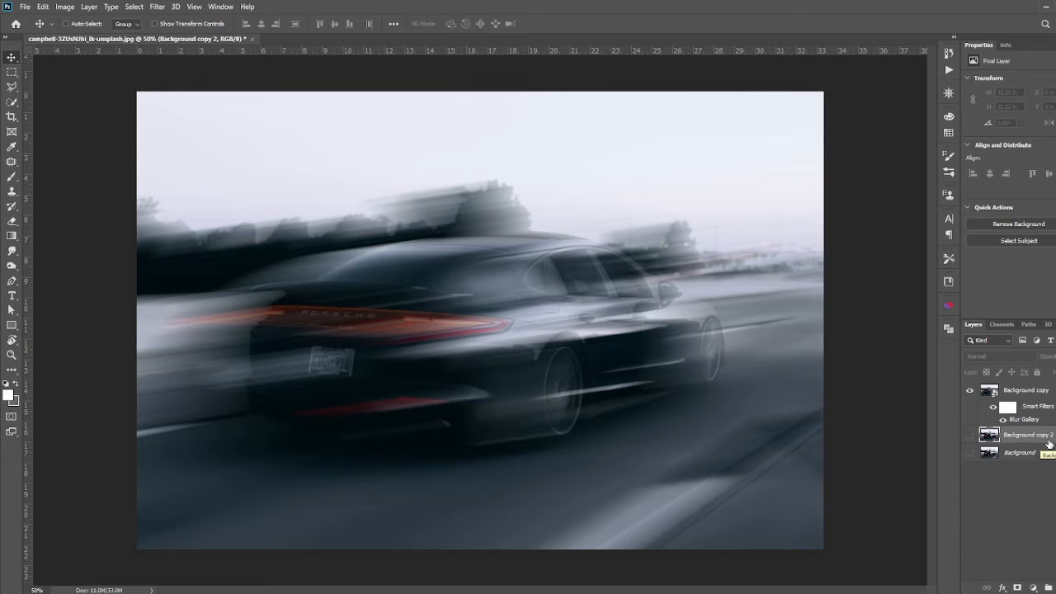
left_click(970, 436)
left_click_drag(1046, 440, 1045, 392)
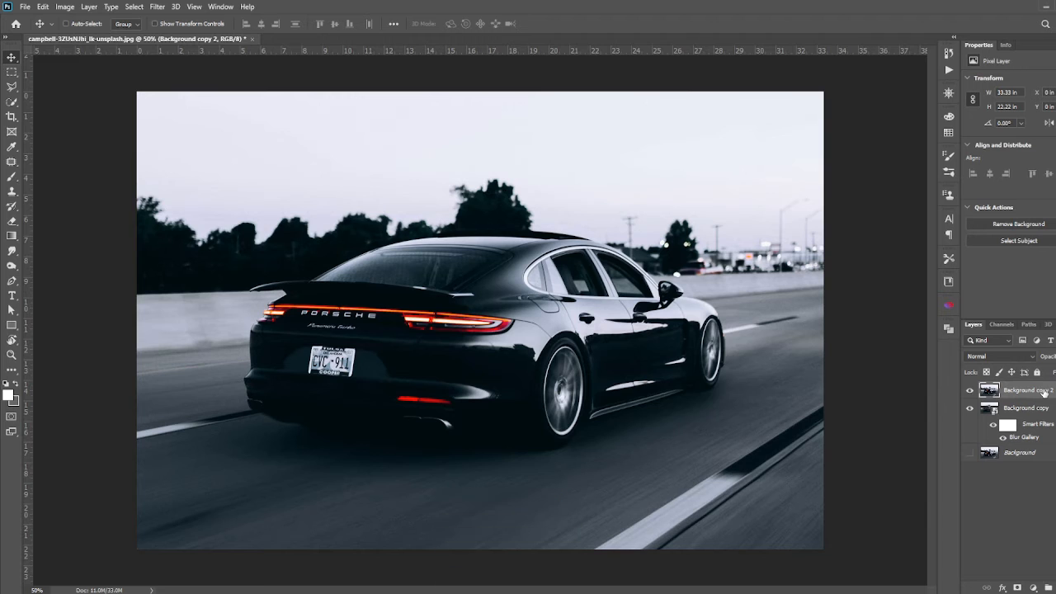
Step: Add a black mask to the sharp duplicate and paint white over the car's front wheel, side mirror and the adjacent roadside
left_click(1018, 588, "alt")
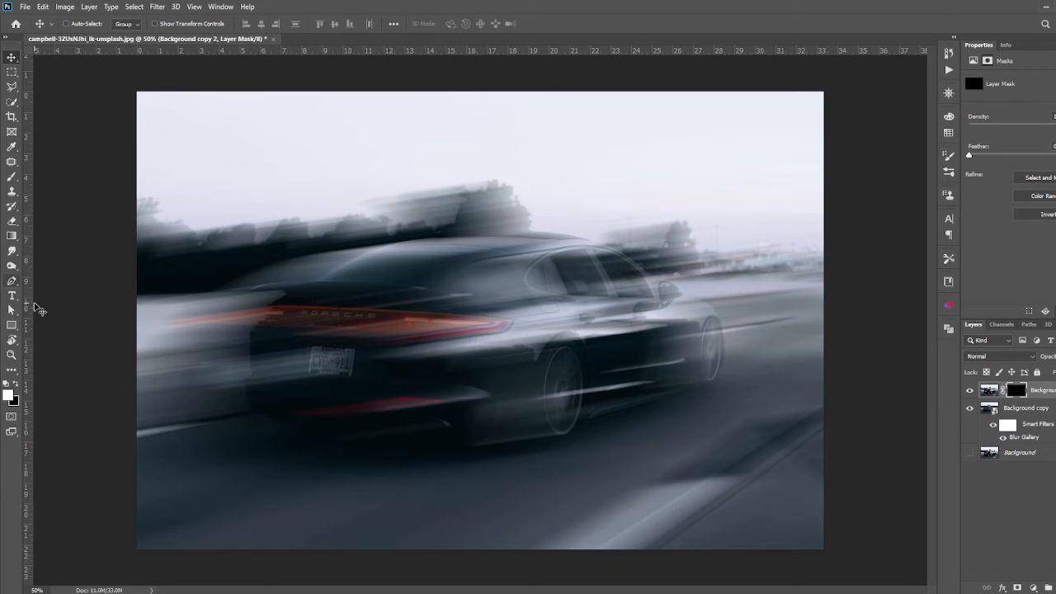
key("b")
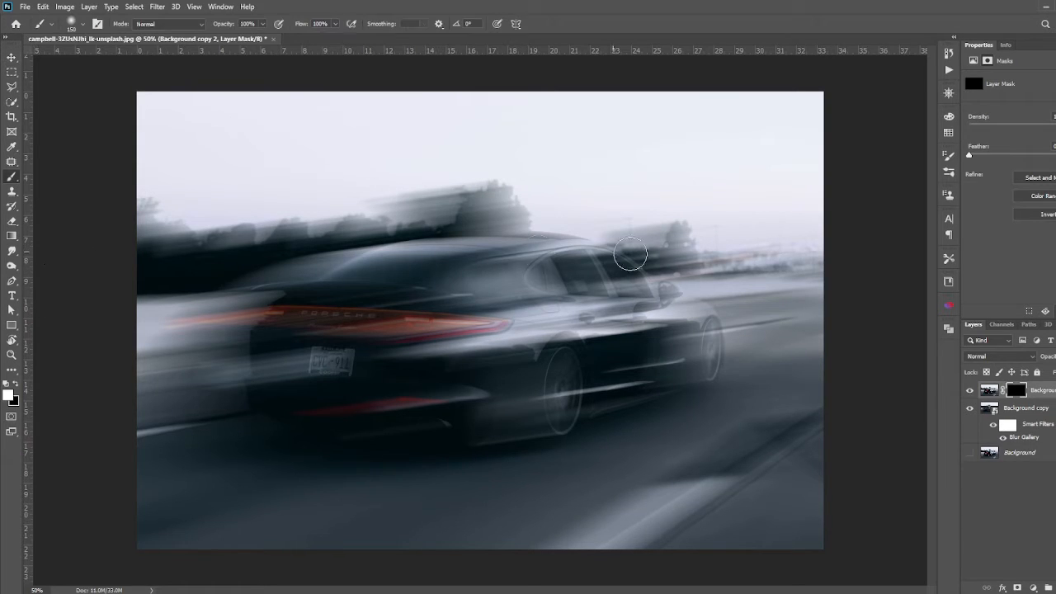
mouse_move(661, 332)
left_mouse_down()
mouse_move(764, 318)
mouse_move(673, 389)
mouse_move(787, 365)
mouse_move(689, 365)
mouse_move(769, 357)
mouse_move(690, 351)
mouse_move(741, 346)
left_mouse_up()
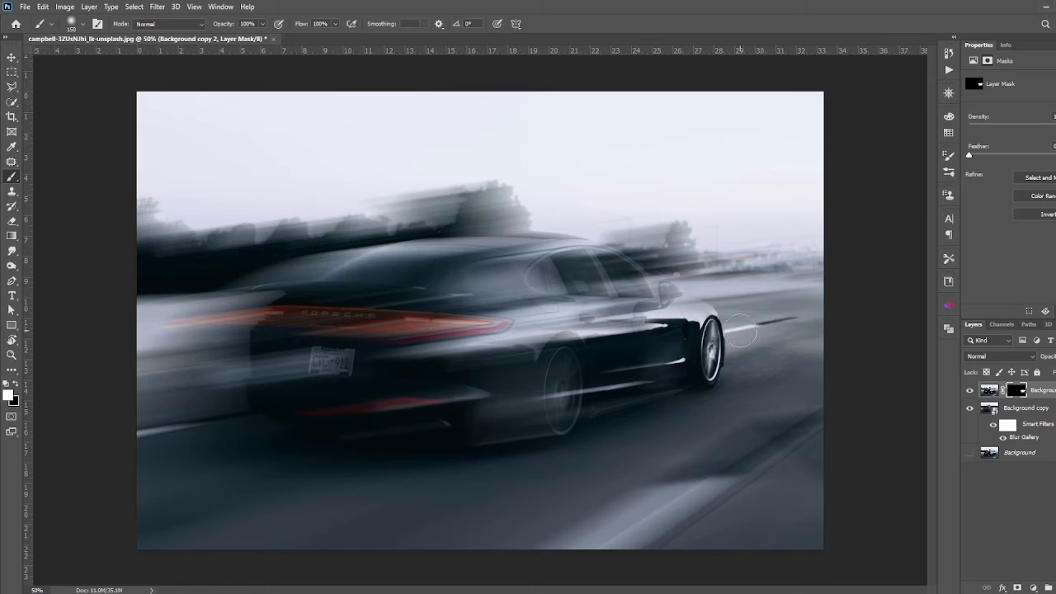
left_click_drag(667, 284, 912, 262)
left_click_drag(686, 258, 812, 251)
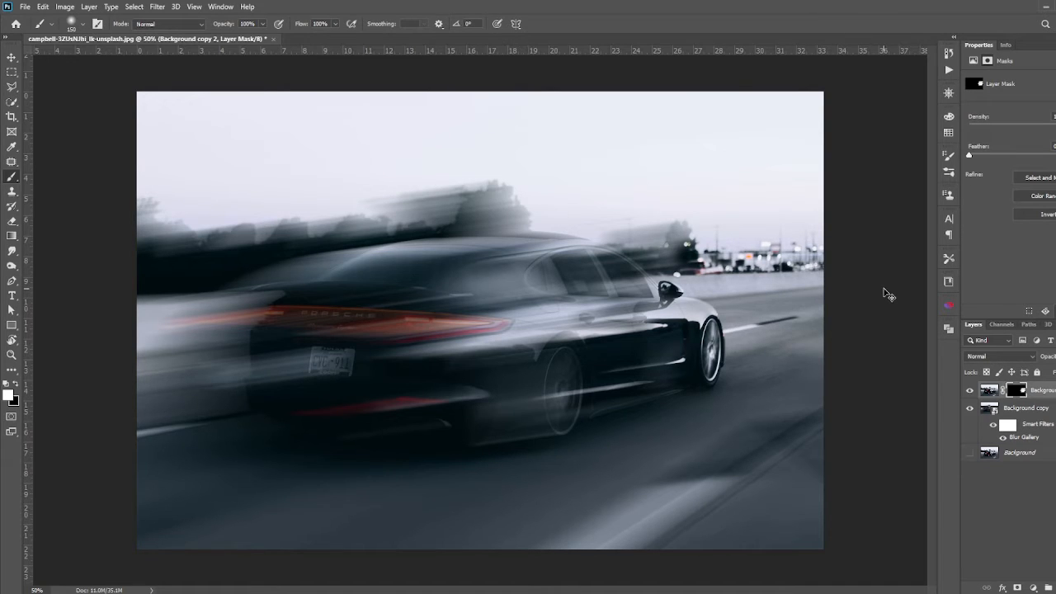
key("ctrl+z")
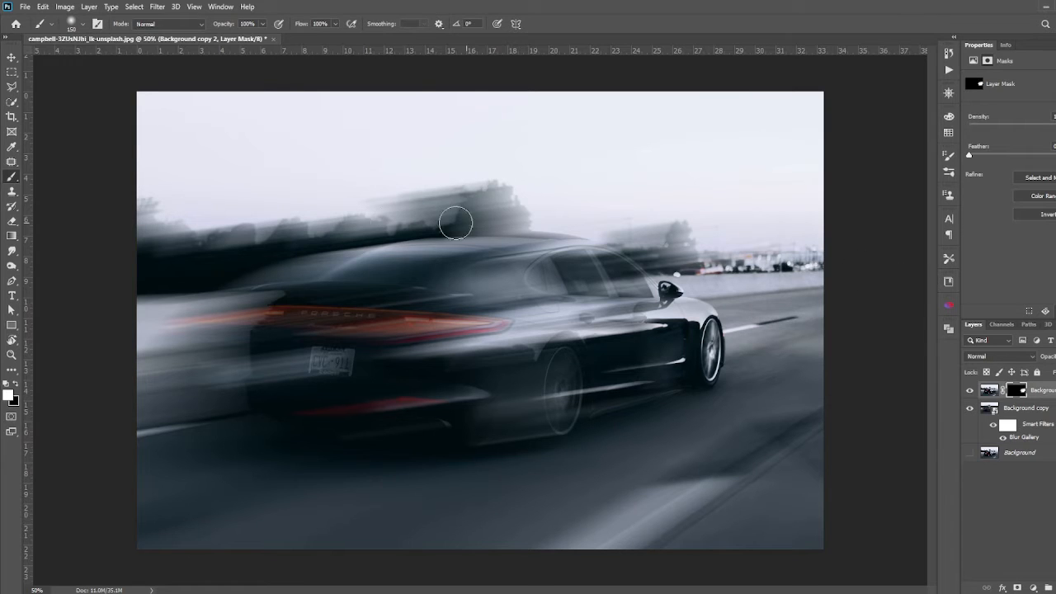
mouse_move(493, 177)
left_mouse_down()
mouse_move(507, 172)
mouse_move(459, 189)
left_mouse_up()
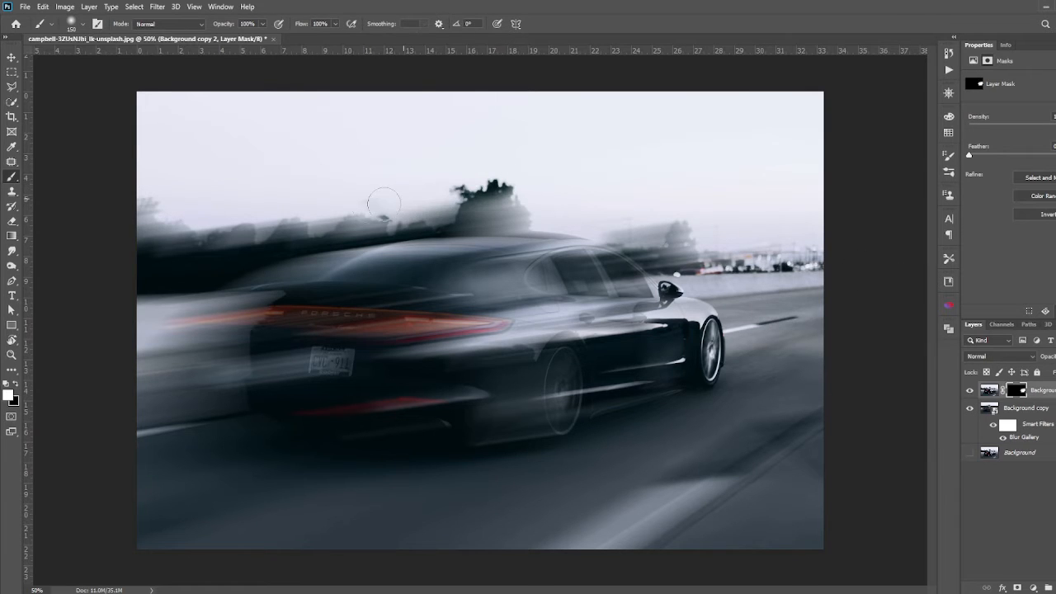
key("ctrl+z")
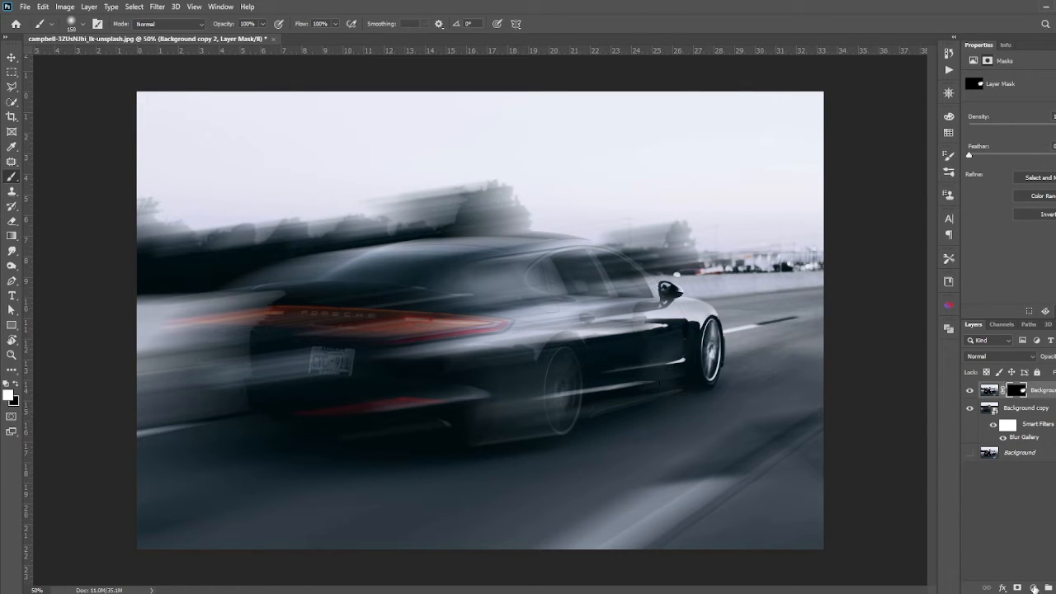
Step: Start a Motion Blur on the sharp duplicate's image rather than its mask, with a 7° angle and 99-pixel distance
left_click(993, 397)
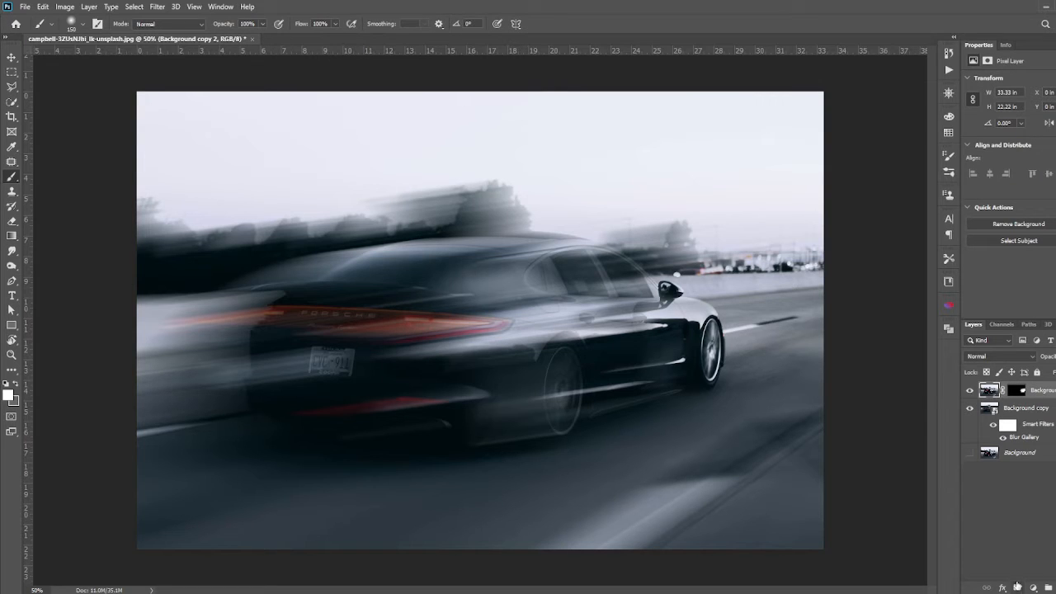
left_click(159, 9)
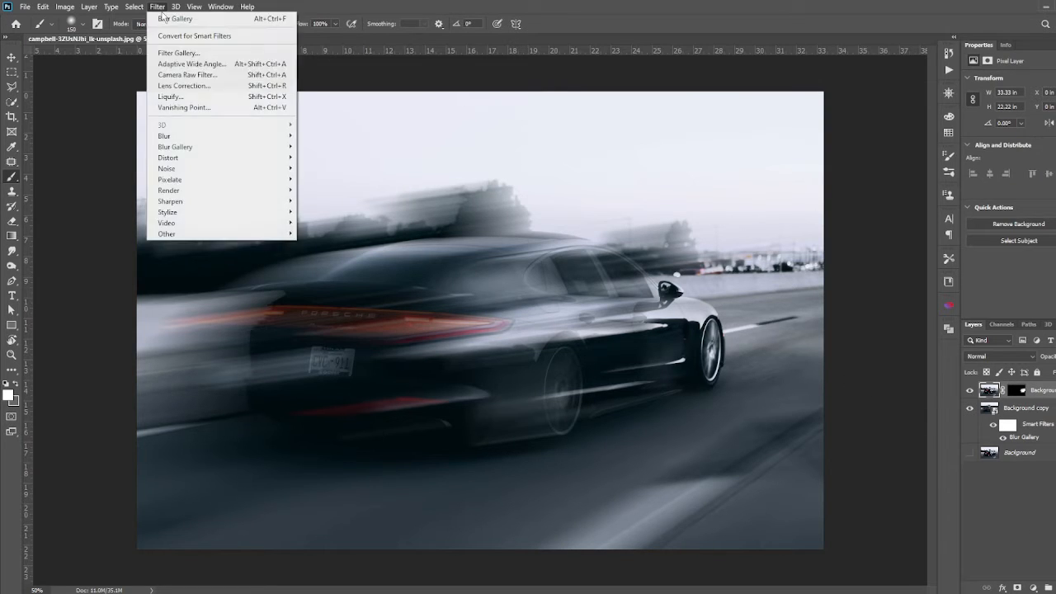
mouse_move(191, 139)
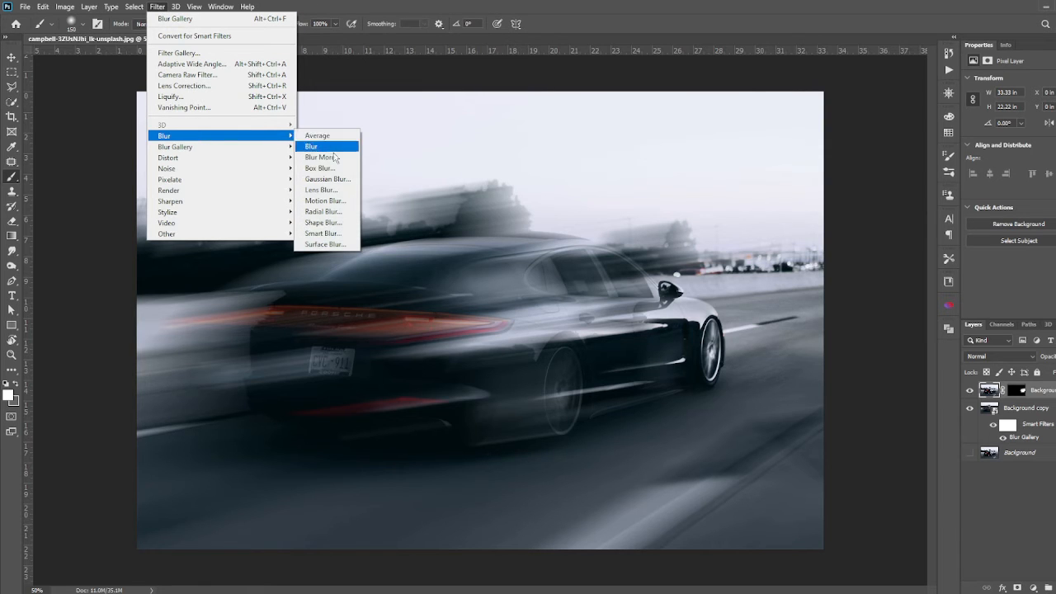
left_click(324, 200)
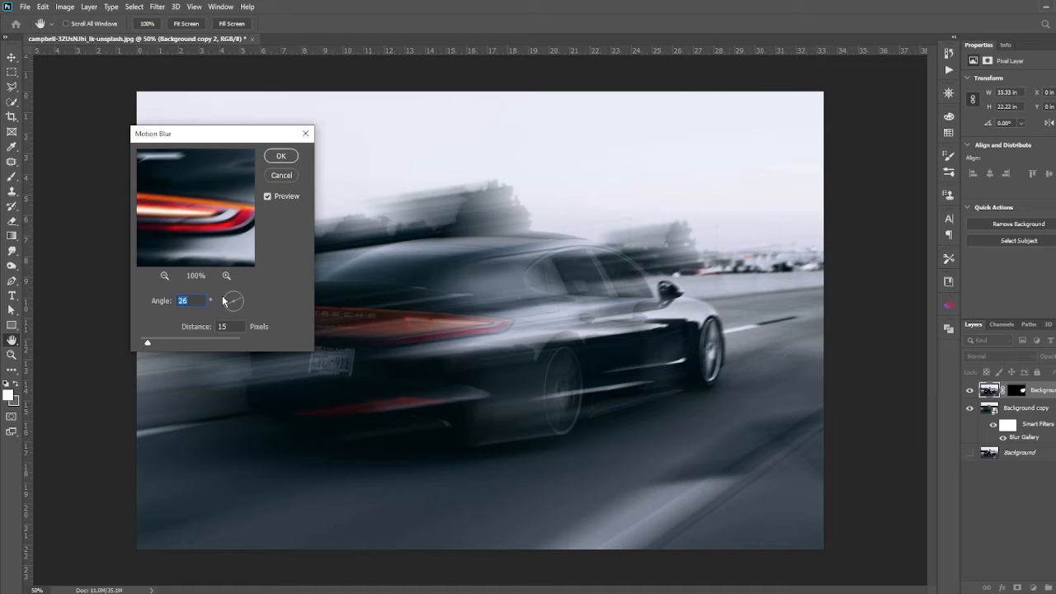
left_click_drag(228, 305, 224, 303)
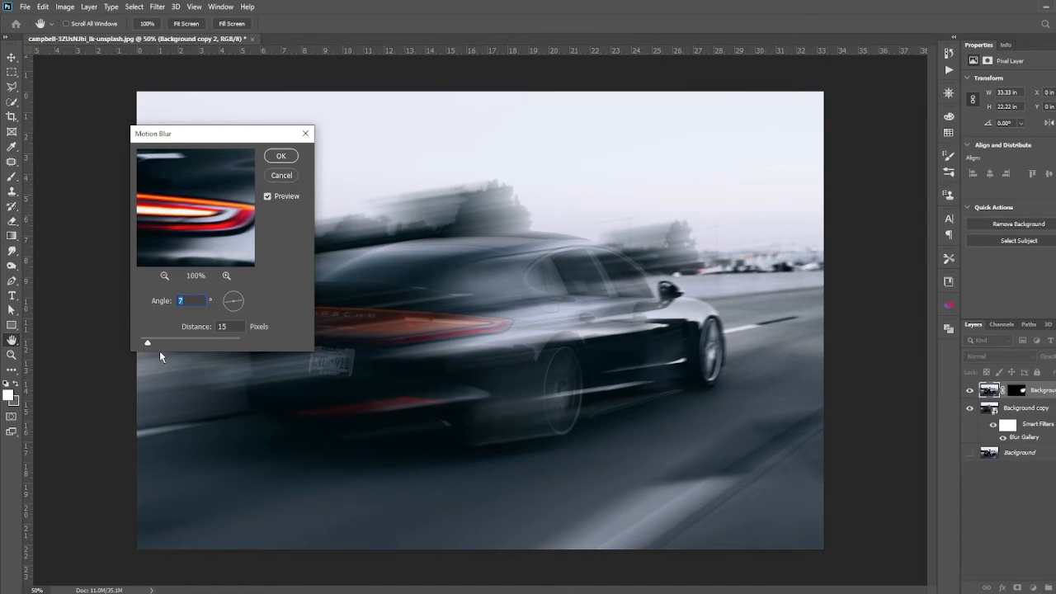
left_click_drag(203, 217, 271, 217)
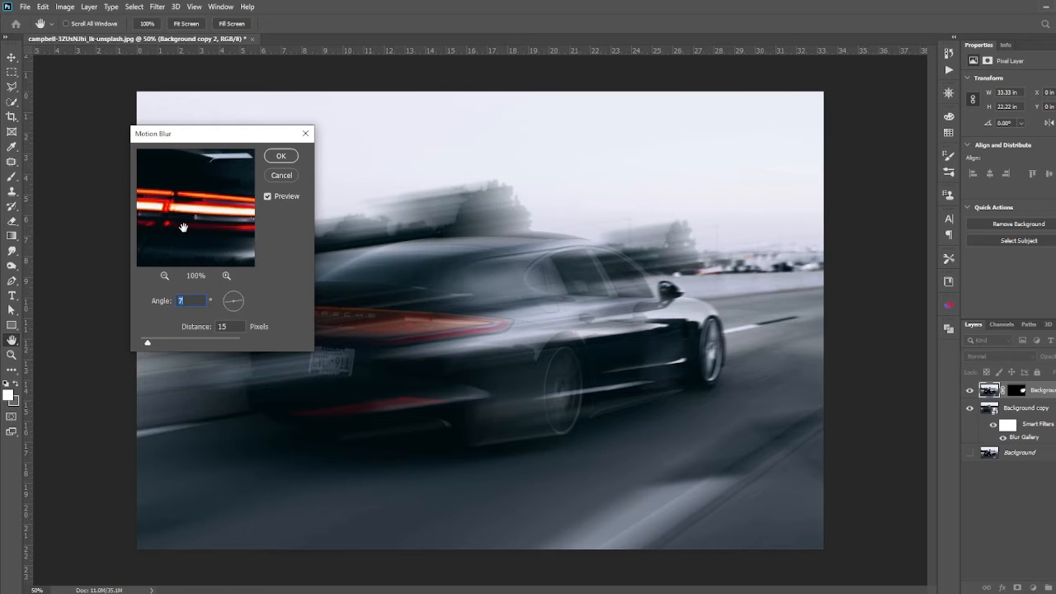
left_click_drag(184, 229, 219, 202)
left_click_drag(216, 251, 206, 207)
left_click_drag(147, 345, 175, 344)
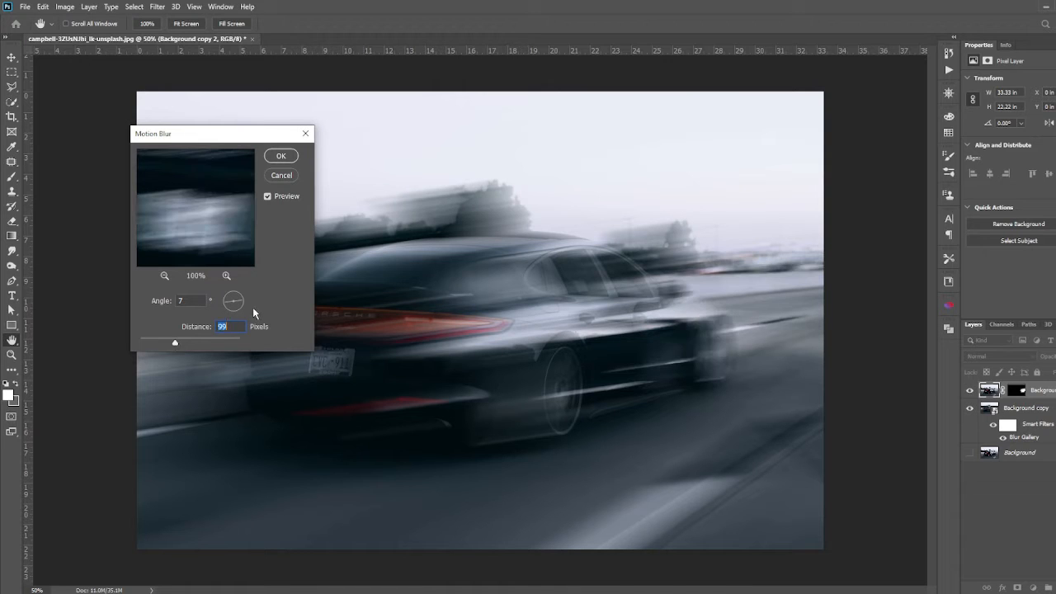
Step: Try a Motion Blur with a 17° angle and 134-pixel distance on the sharp duplicate, and dismiss it without applying
left_click(239, 298)
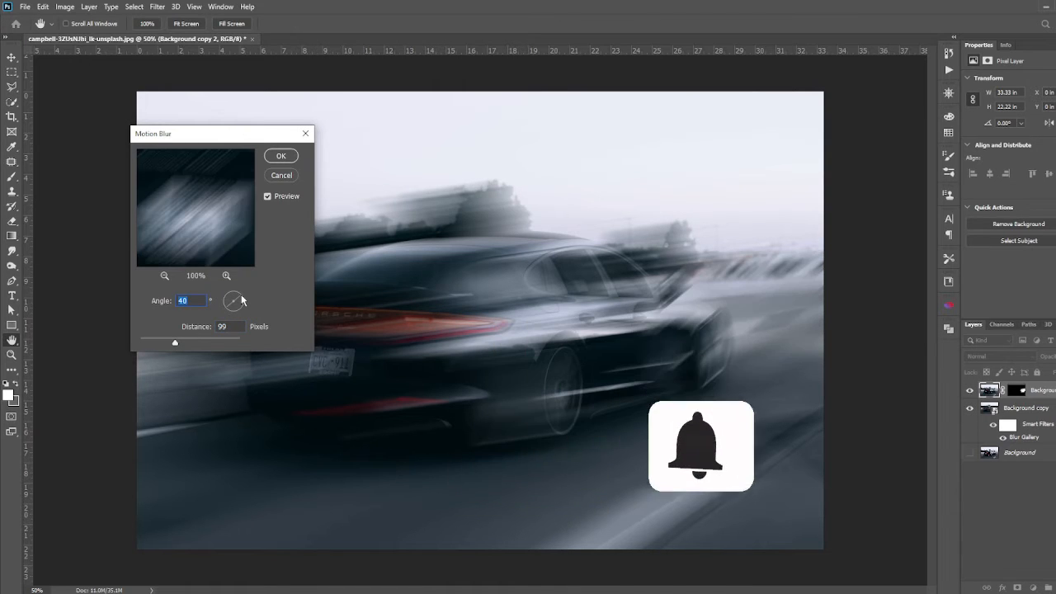
left_click(242, 301)
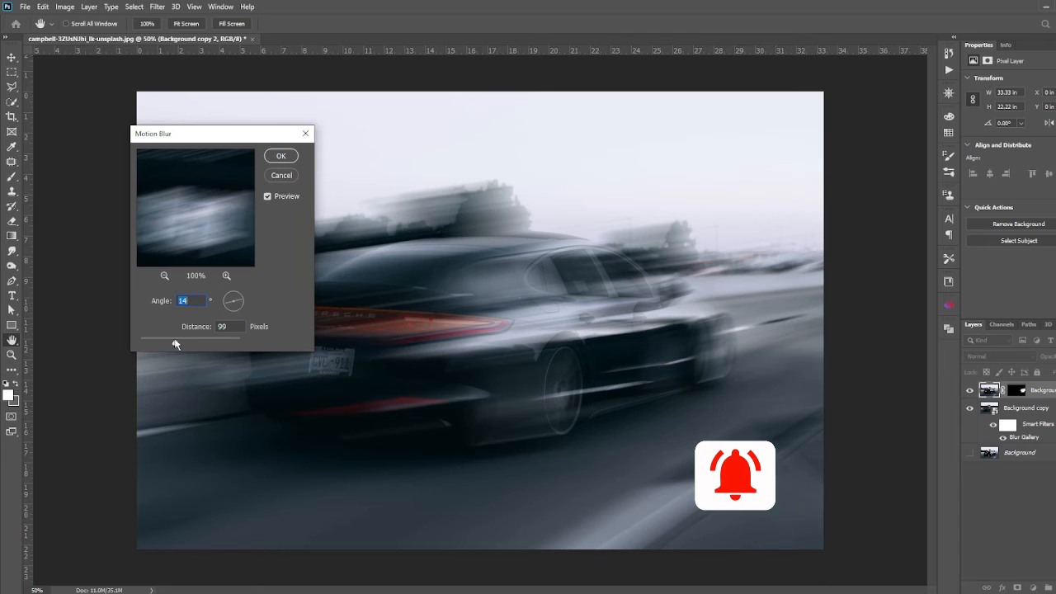
left_click(164, 276)
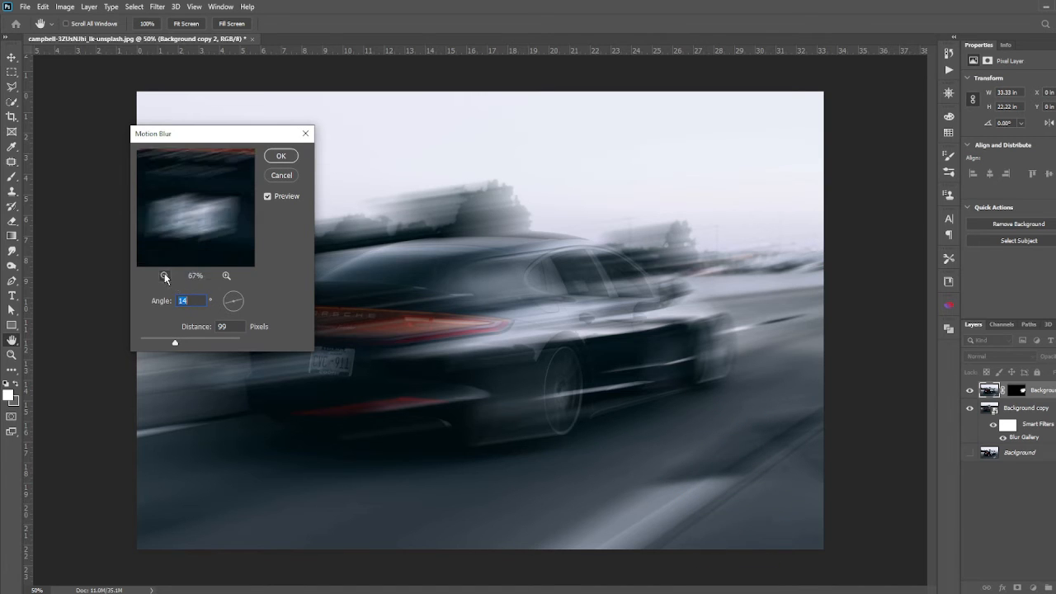
left_click(165, 277)
left_click(164, 276)
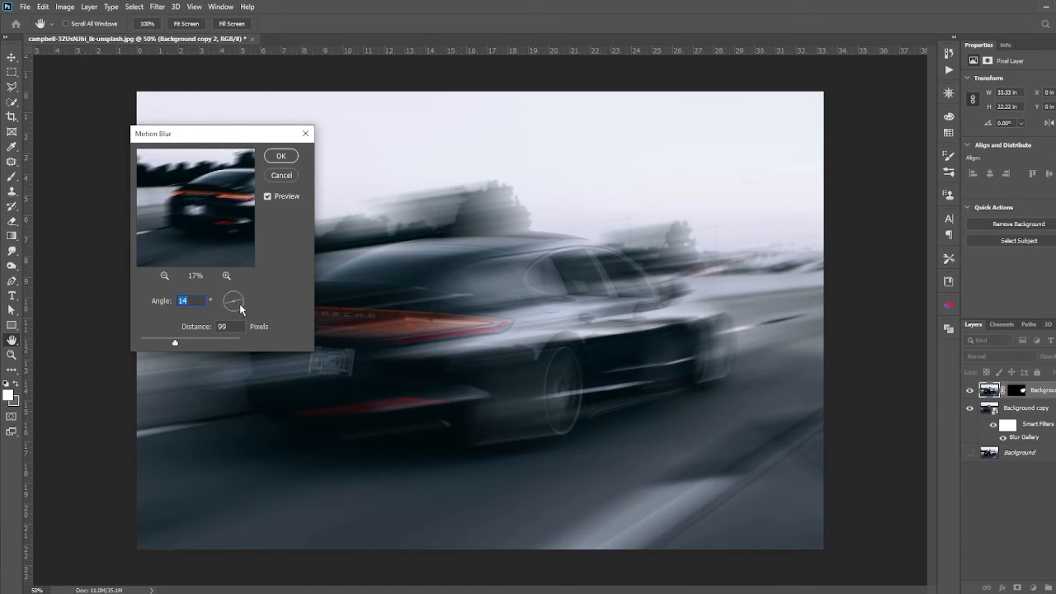
left_click(239, 300)
left_click_drag(175, 342, 181, 345)
key("Tab")
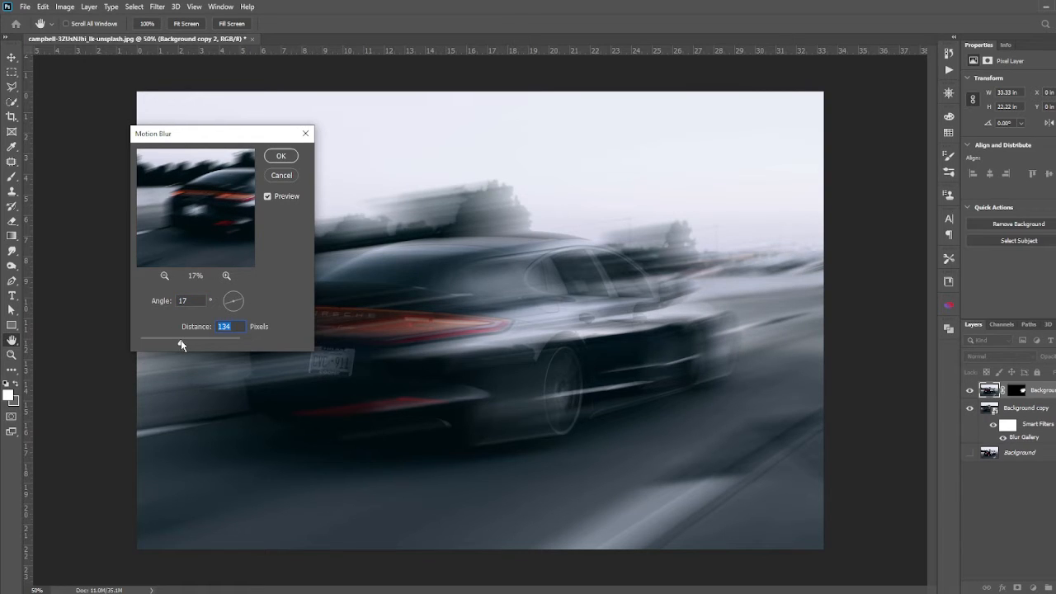
left_click(285, 177)
key("b")
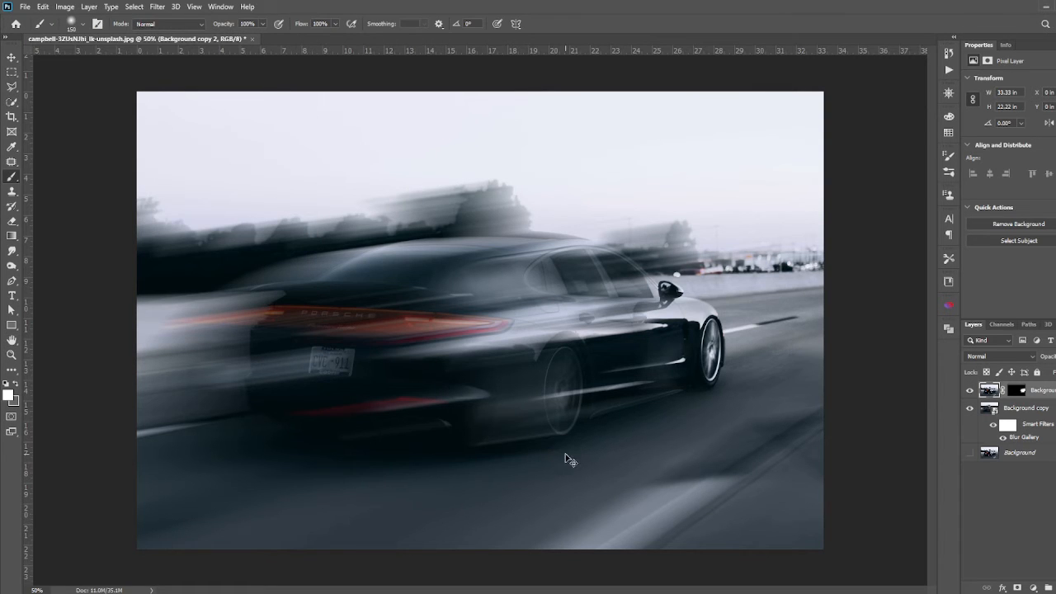
Step: Duplicate the original Background layer and move the duplicate to the top of the layer stack
key("ctrl+j")
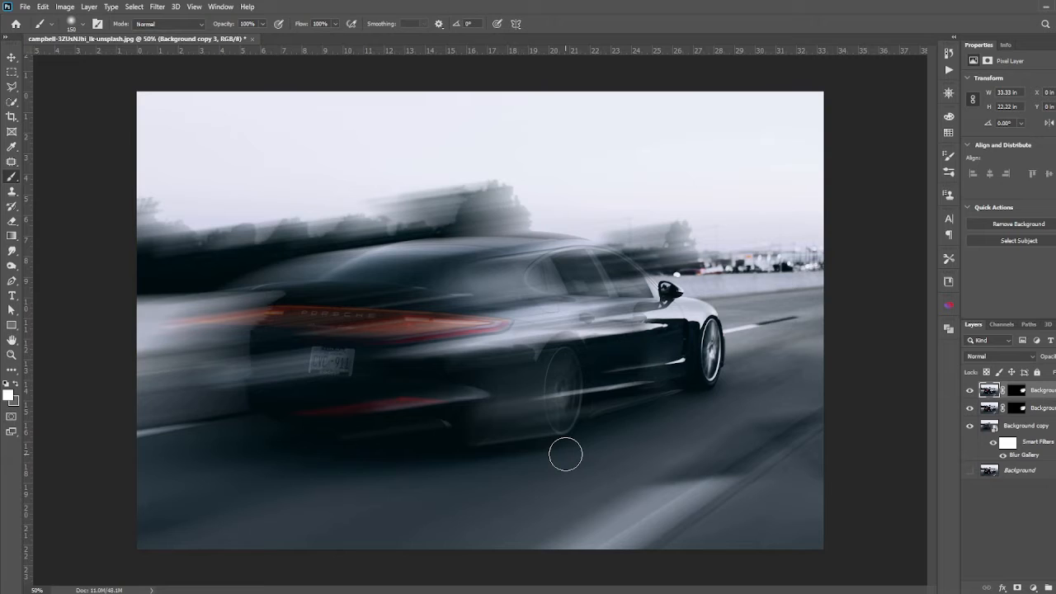
key("ctrl+z")
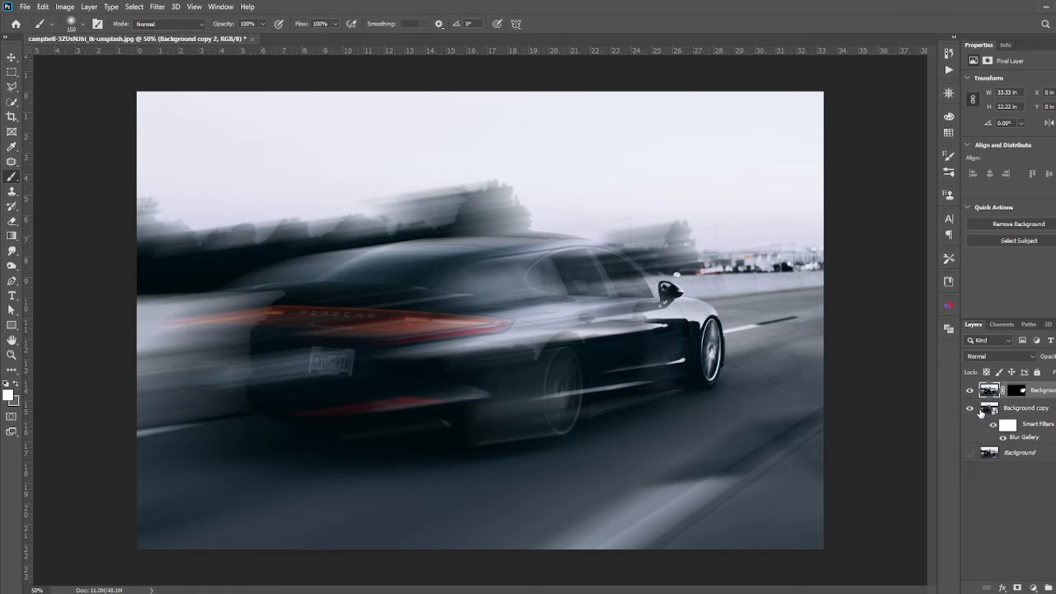
left_click(1023, 454)
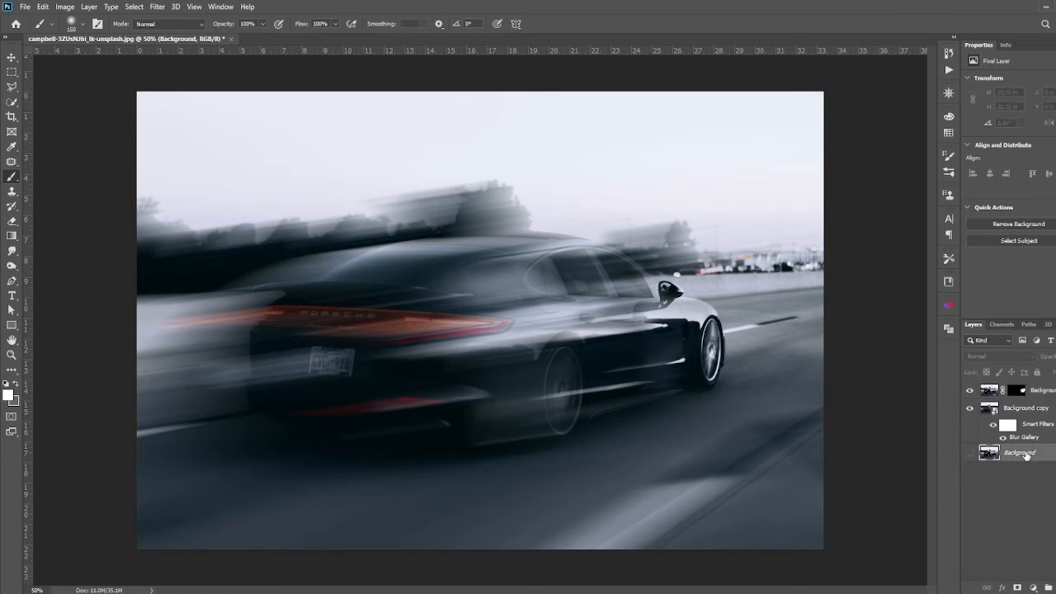
key("ctrl+j")
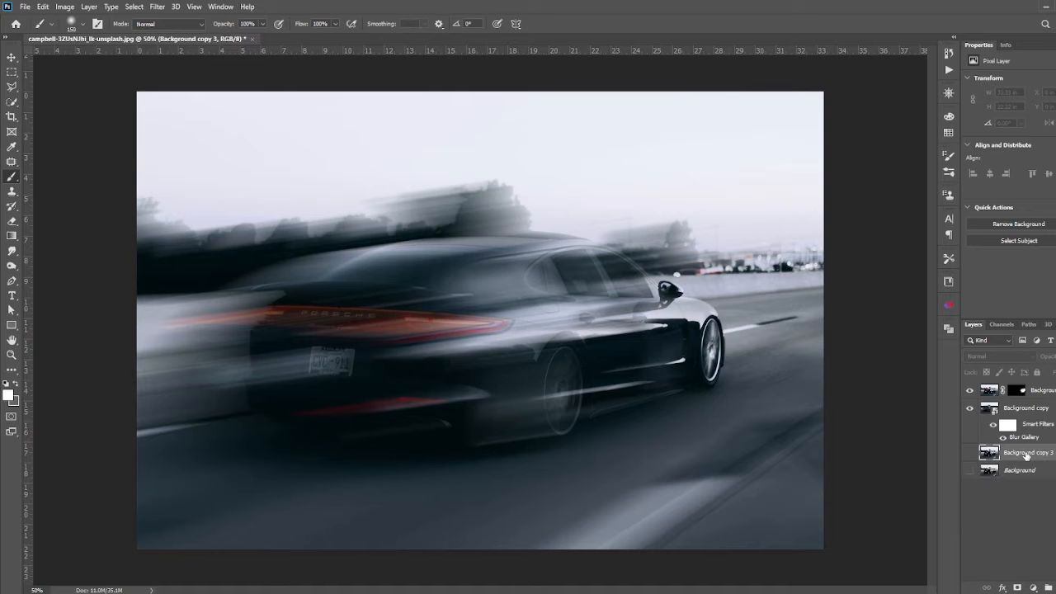
left_click_drag(1026, 453, 1022, 388)
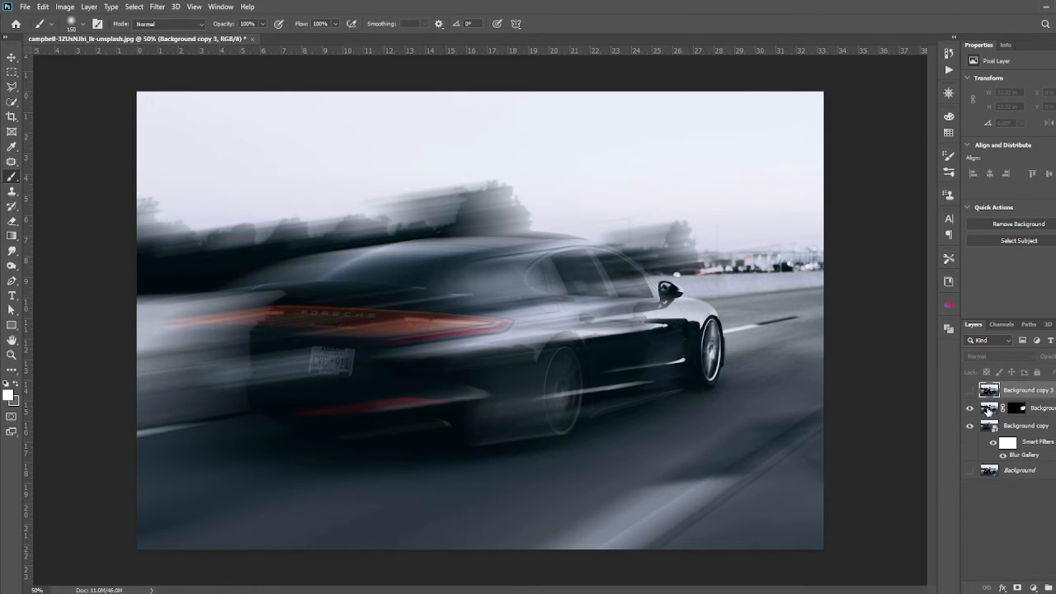
Step: Apply a Gaussian Blur with an 11.1-pixel radius to the image of the masked sharp copy
left_click(987, 408)
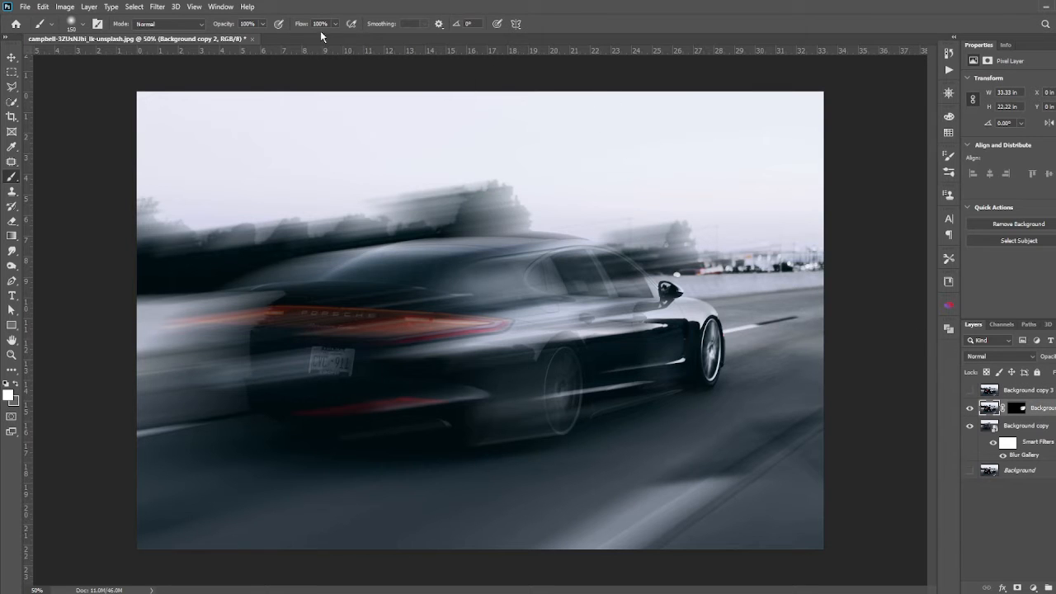
left_click(155, 7)
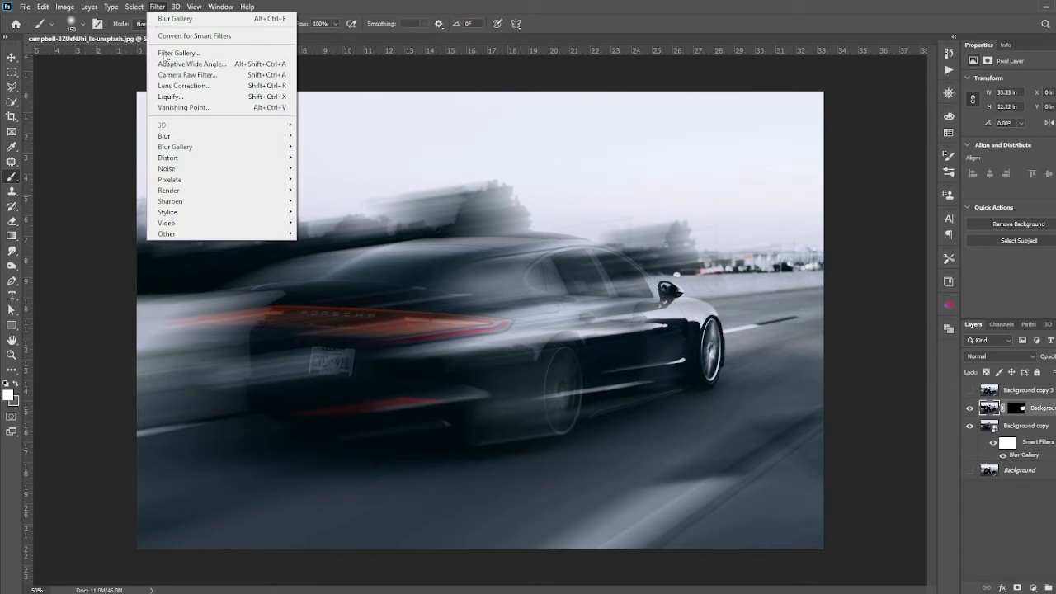
mouse_move(185, 136)
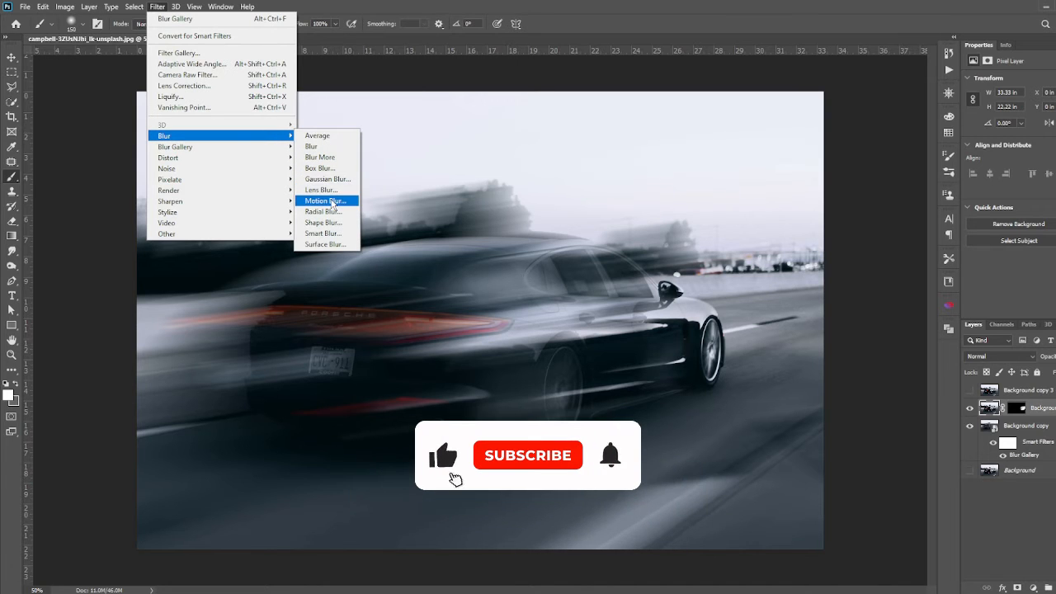
left_click(326, 179)
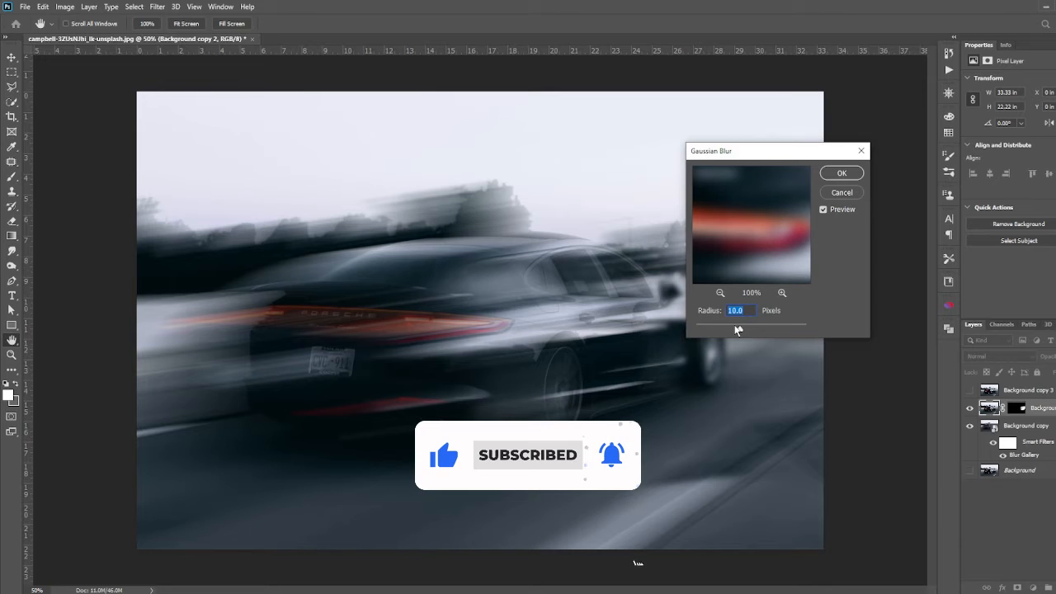
left_click_drag(739, 330, 741, 331)
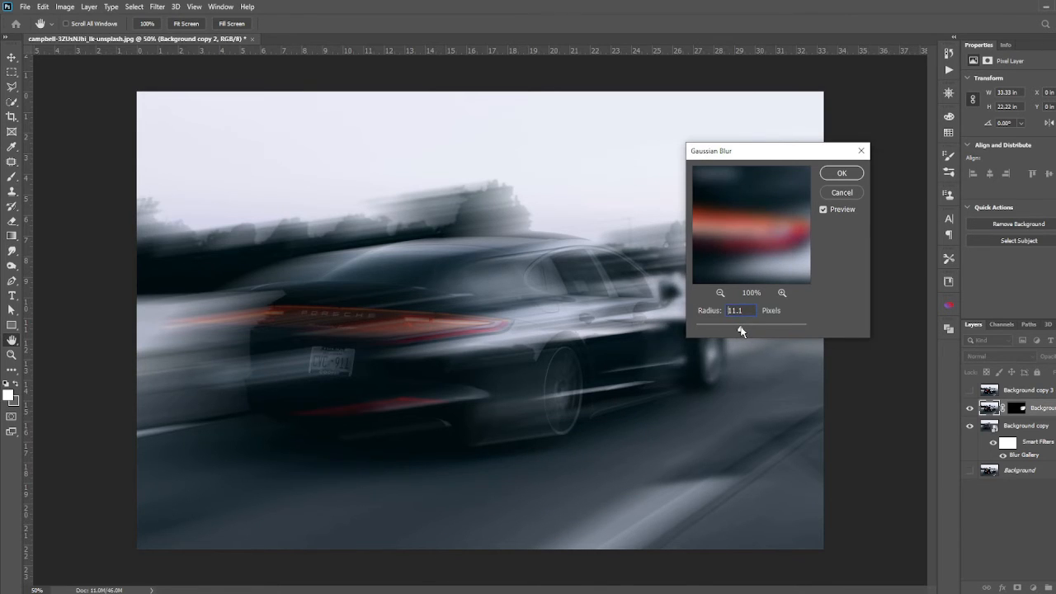
left_click(841, 173)
key("b")
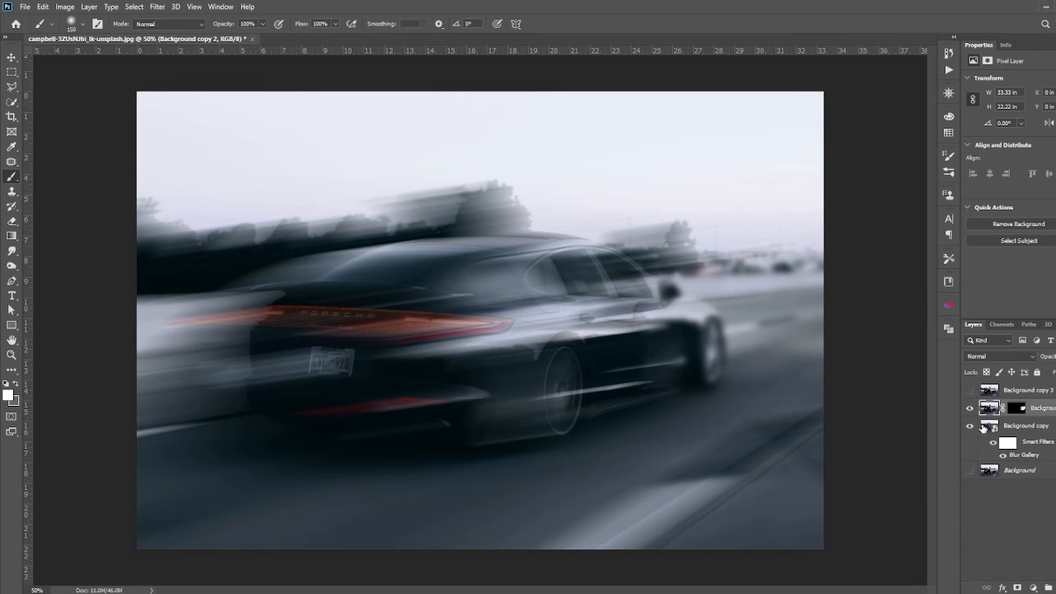
Step: Toggle the blurred and masked layers' visibility to compare them, and undo the Gaussian Blur on the masked copy
left_click(973, 427)
left_click(970, 426)
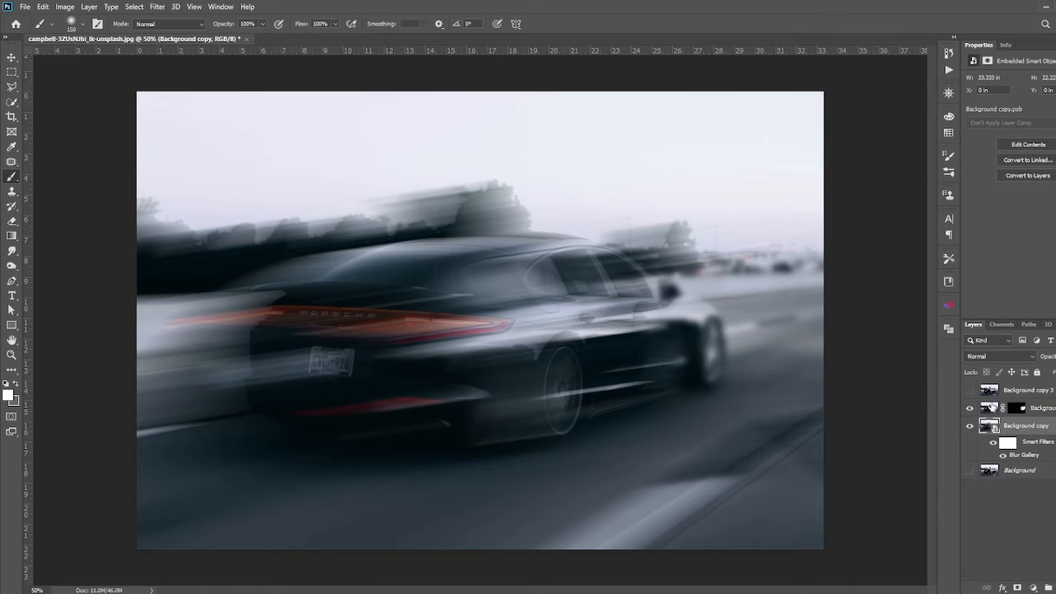
left_click(990, 407)
left_click(970, 408)
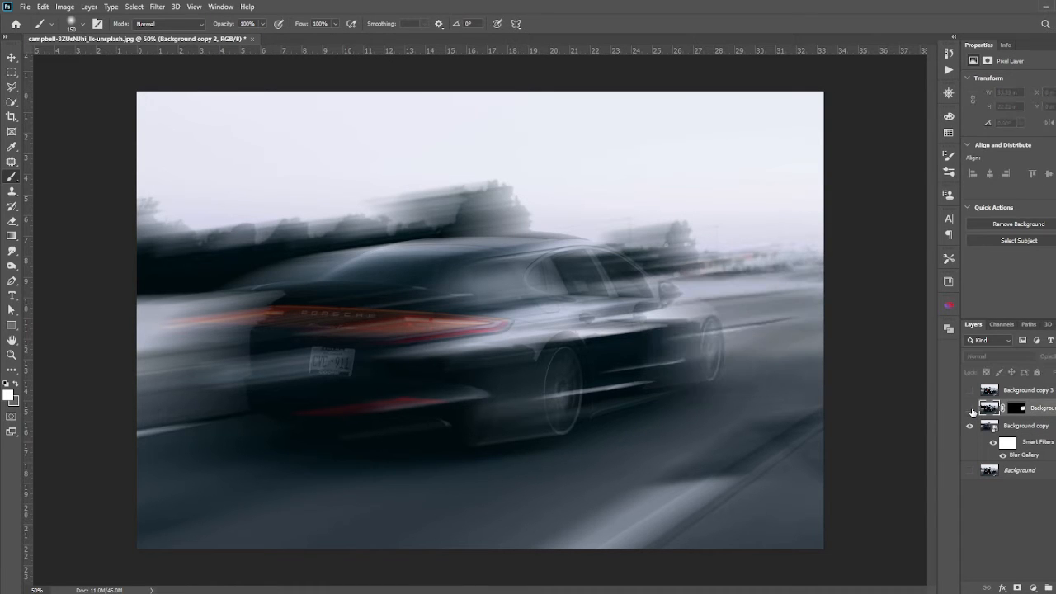
left_click(970, 409)
left_click(970, 409)
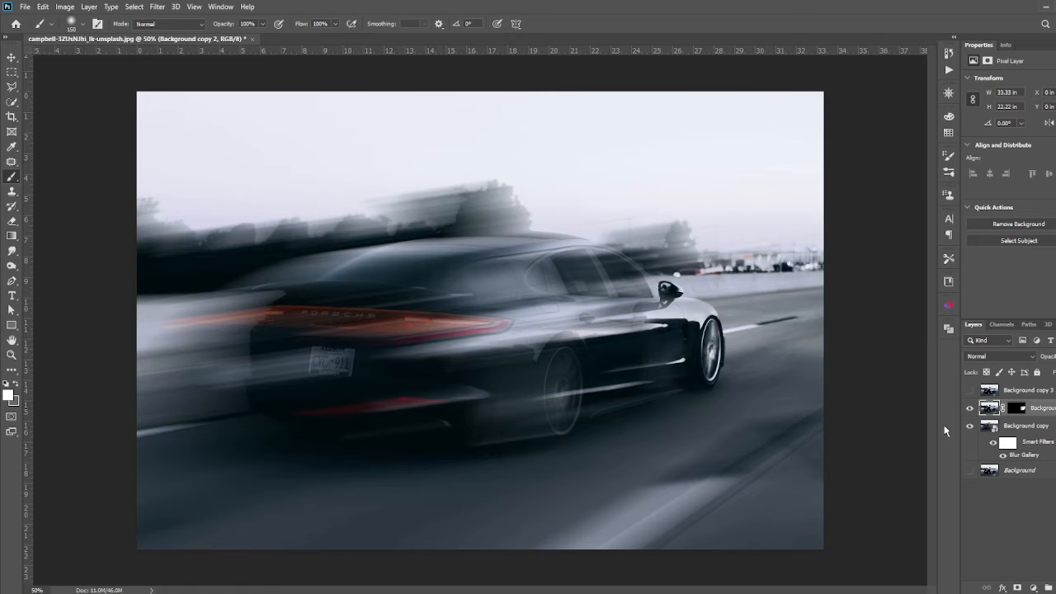
Step: Apply a Gaussian Blur smart filter with a 3.9-pixel radius to the path-blurred Background copy layer
left_click(988, 426)
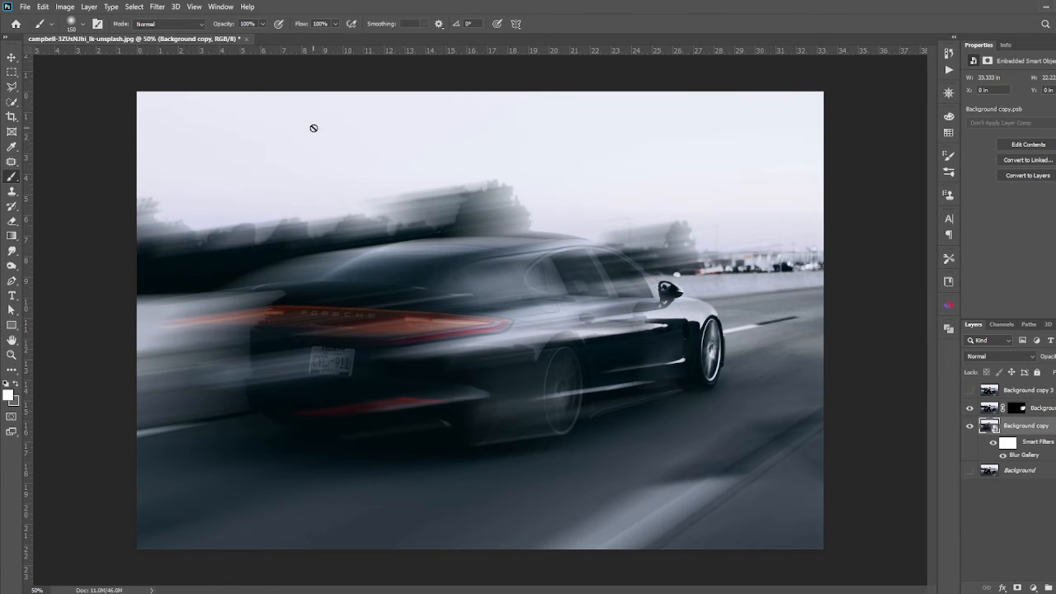
left_click(157, 6)
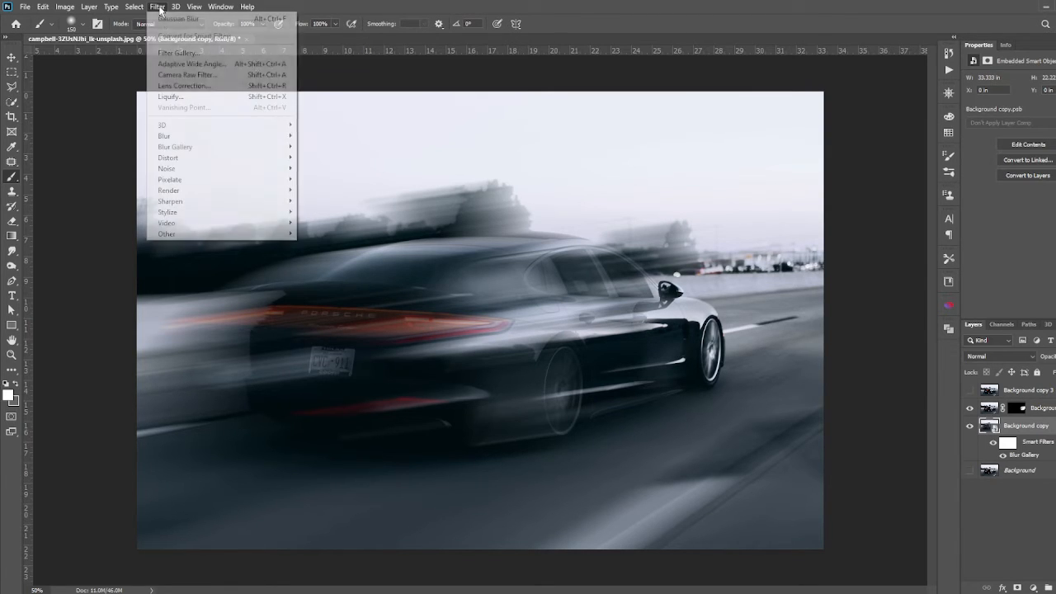
mouse_move(280, 136)
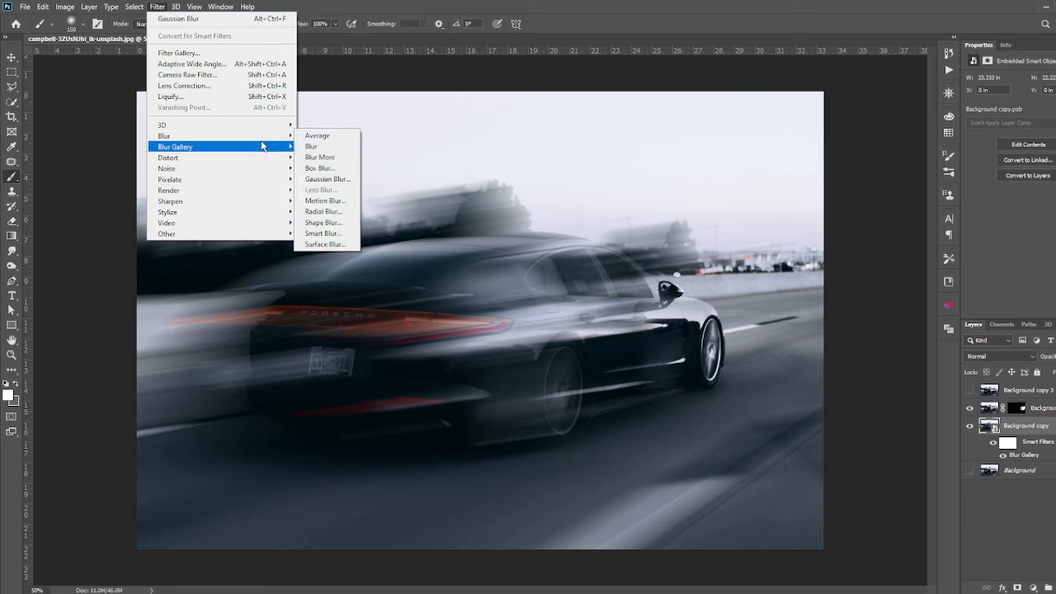
left_click(339, 178)
mouse_move(726, 329)
left_mouse_down()
mouse_move(710, 331)
mouse_move(719, 331)
left_mouse_up()
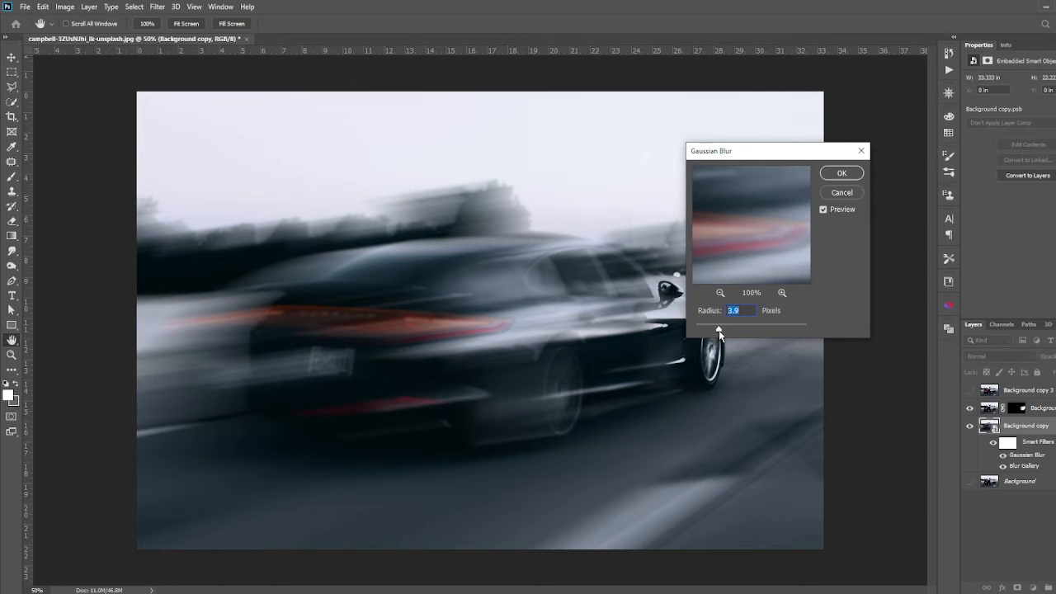
left_click(842, 174)
key("b")
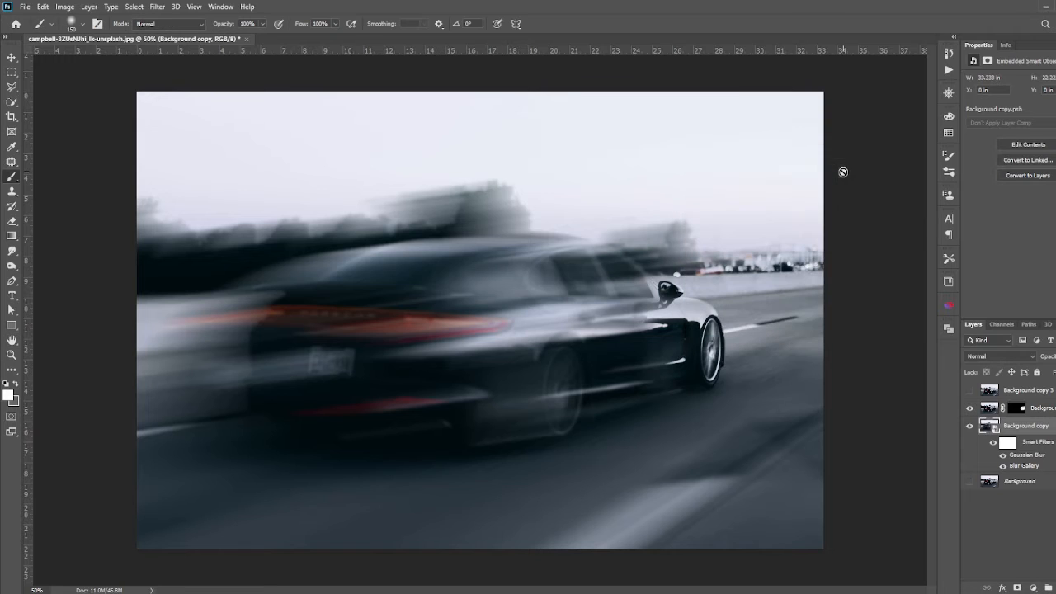
Step: Delete the hidden duplicate layer, Background copy 3
left_click(1052, 392)
left_click(1055, 587)
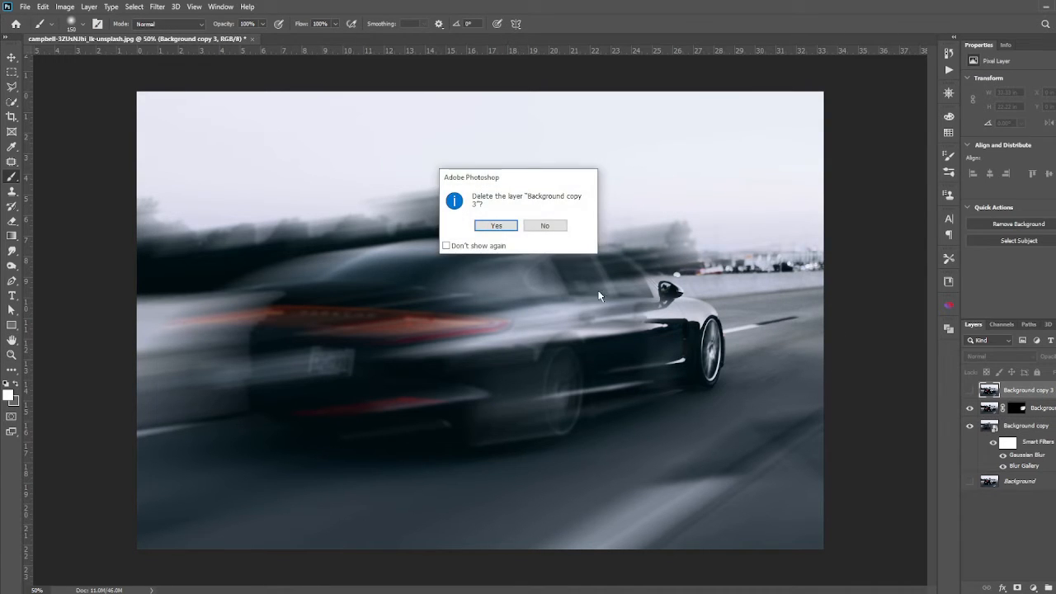
left_click(497, 226)
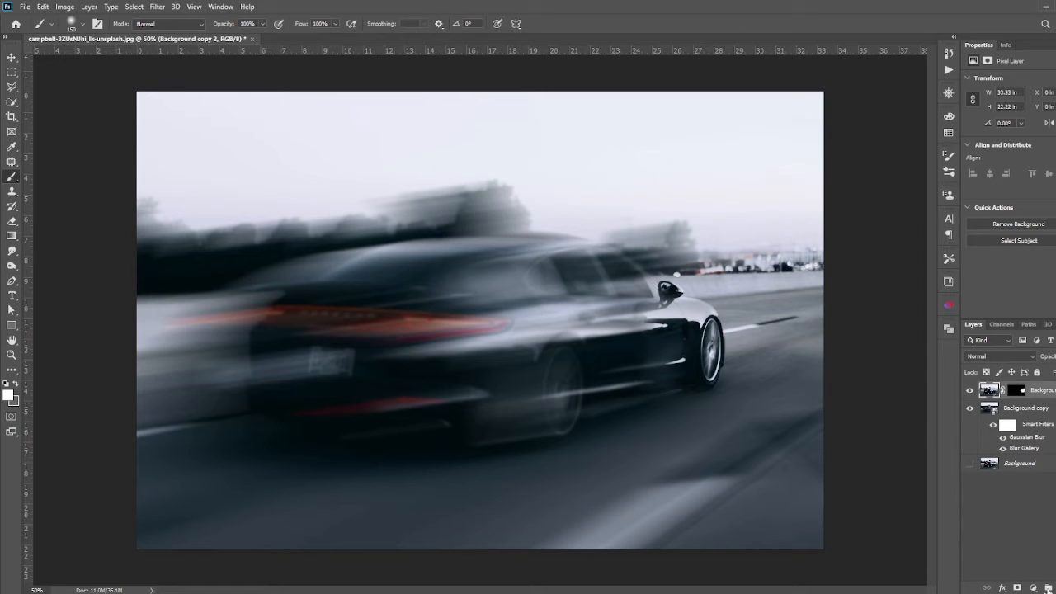
Step: Add a pure red (ff0000) Solid Color fill layer above the masked sharp copy
left_click(1033, 587)
left_click(1023, 394)
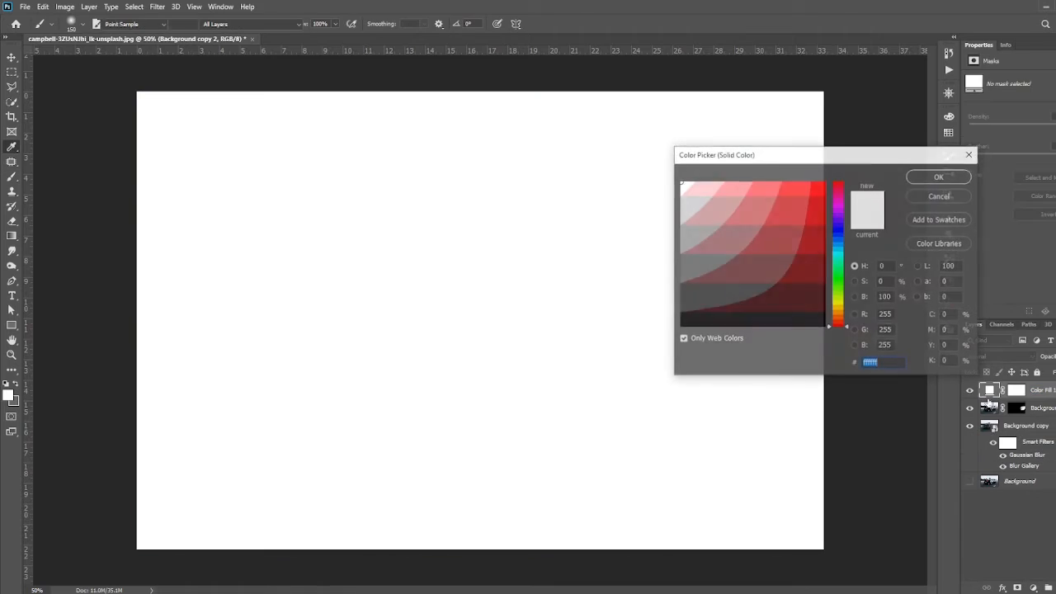
left_click(817, 207)
left_click(821, 188)
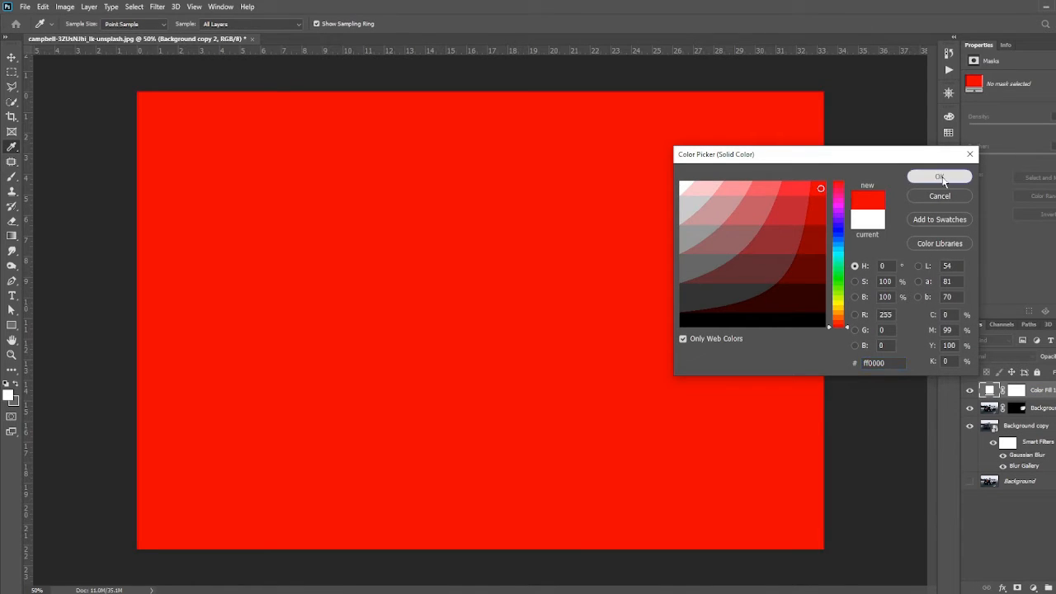
left_click(940, 177)
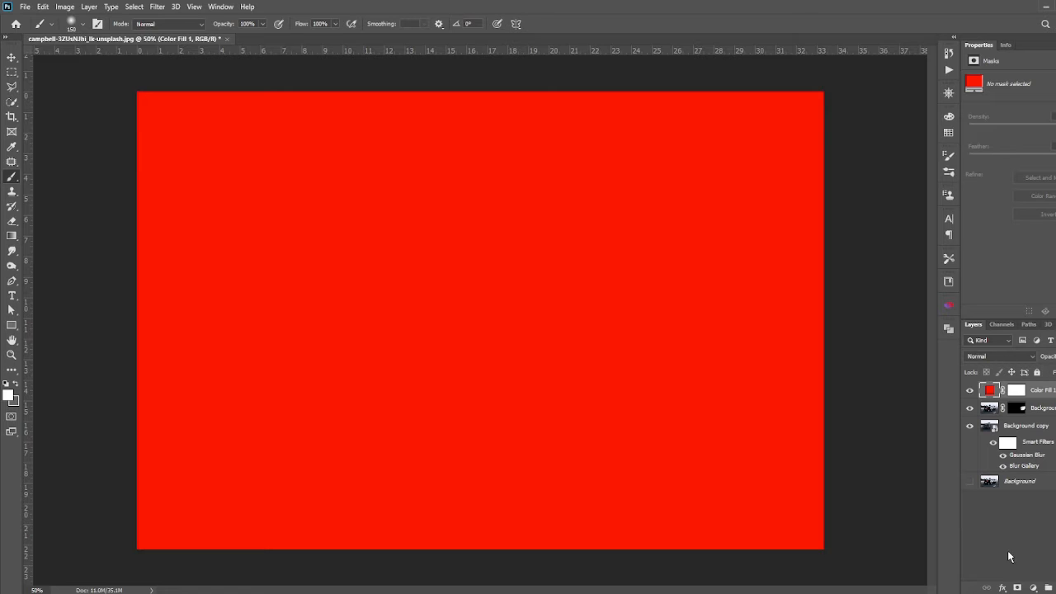
Step: Set the red fill's Blend If underlying-layer shadow range to a split of 49 / 107 and apply it
right_click(998, 475)
left_click(1019, 479)
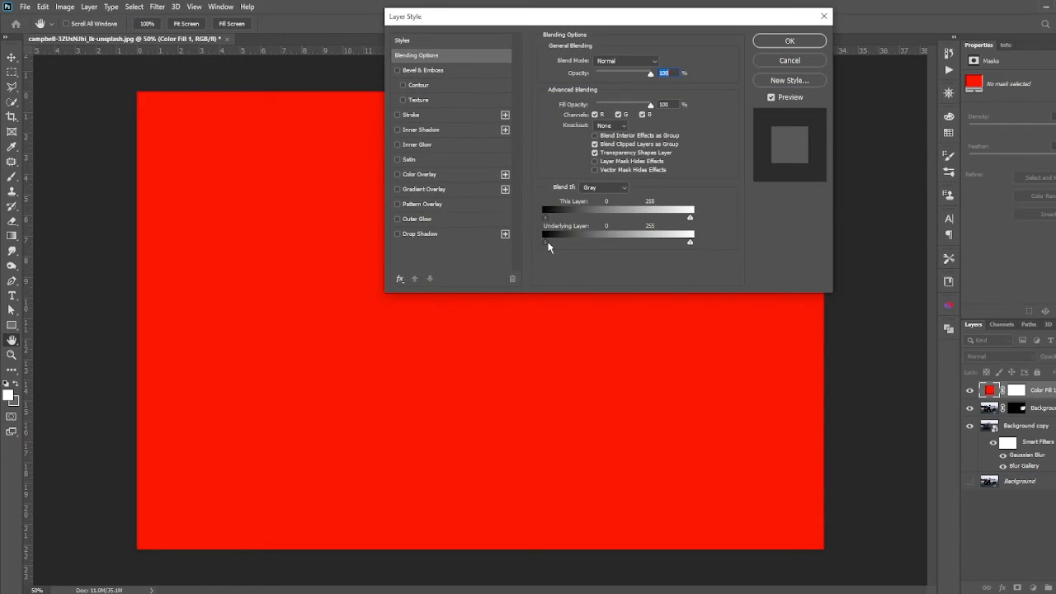
left_click_drag(547, 242, 600, 258)
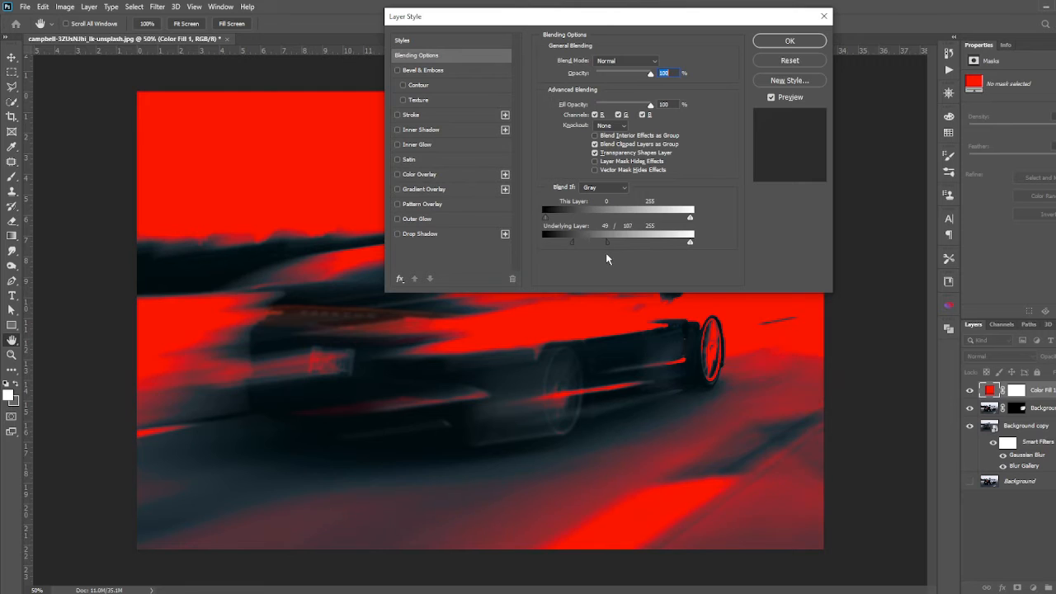
left_click(797, 40)
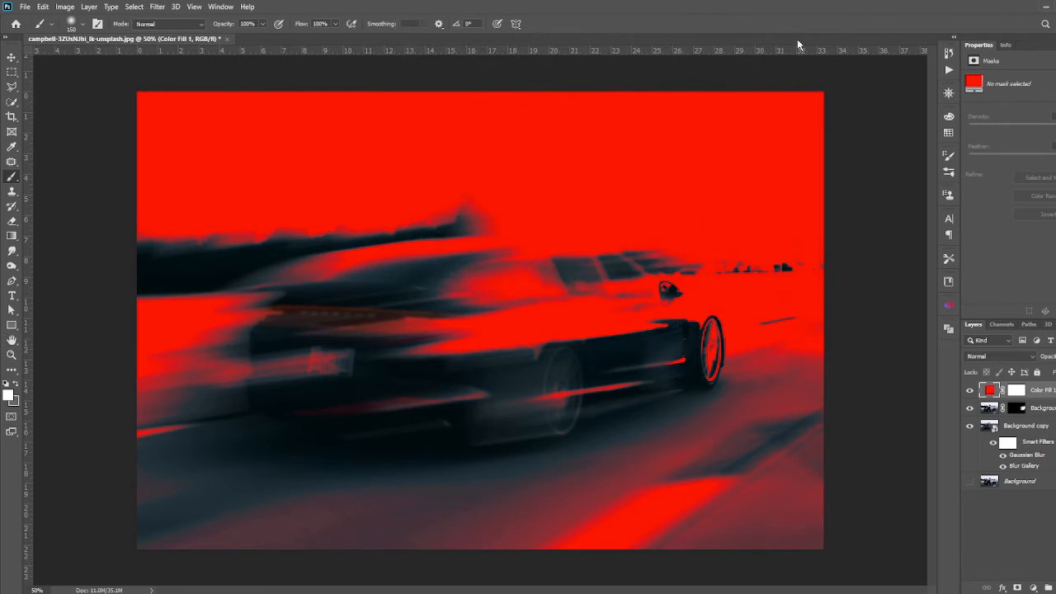
Step: Set the red fill layer's blend mode to Screen
left_click(977, 356)
left_click(977, 356)
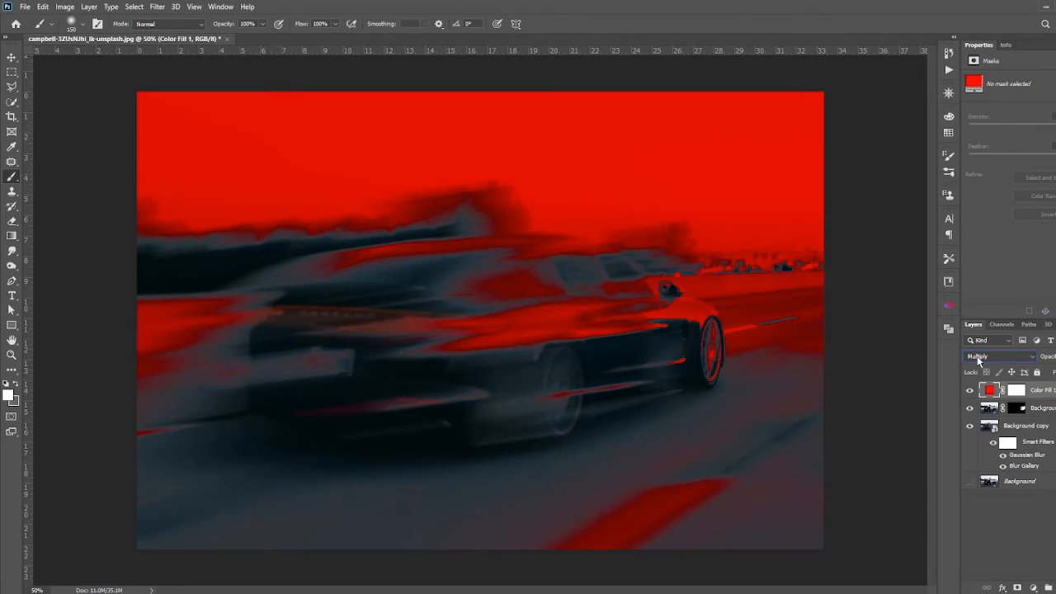
key("Down")
key("Down")
key("Down")
key("Down")
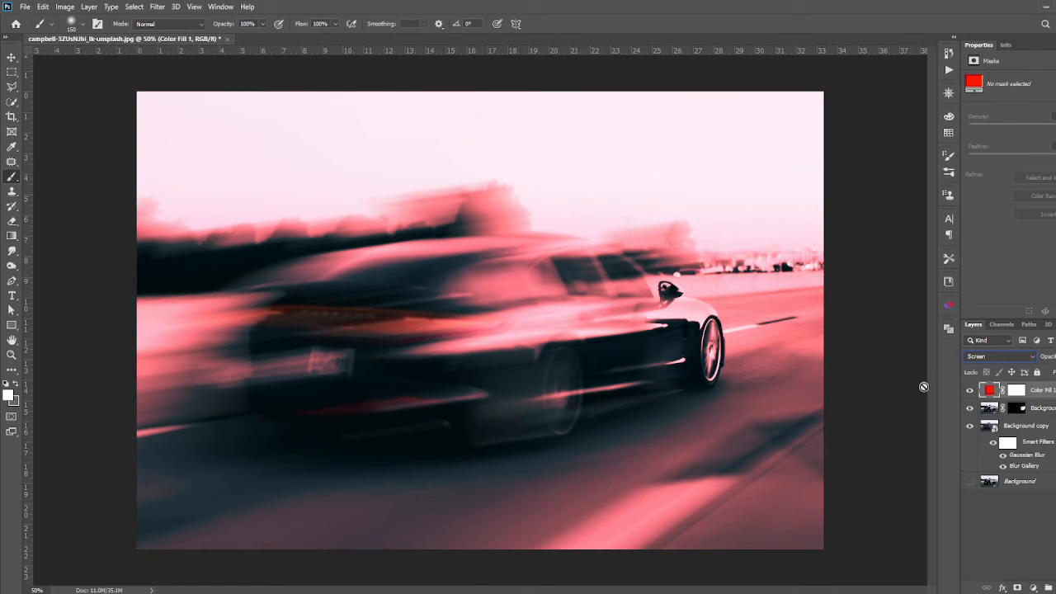
Step: Cycle through the blend modes for the red fill layer and settle on Saturation
key("Down")
key("Down")
key("Down")
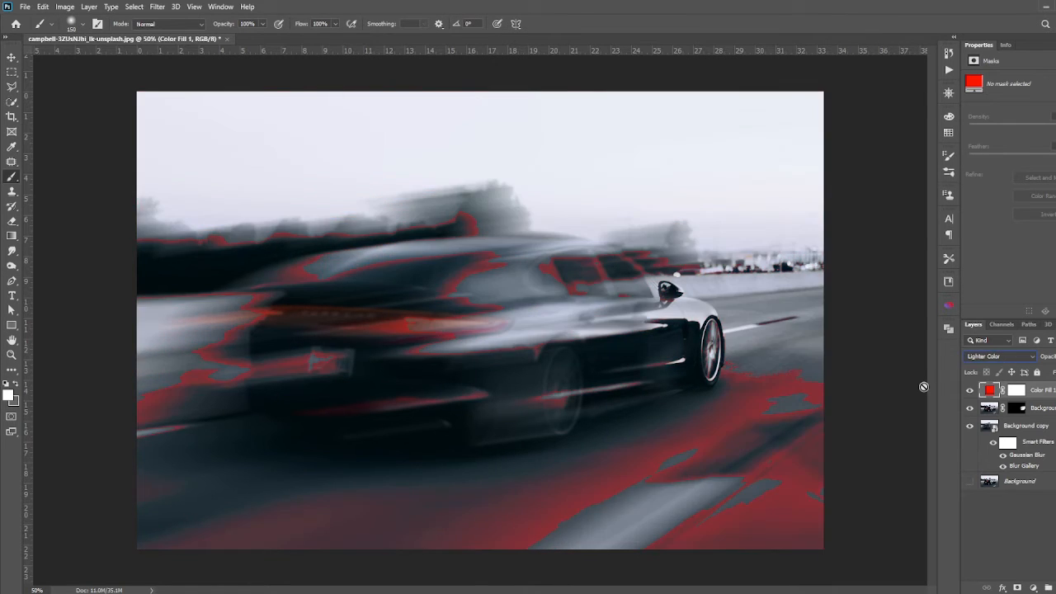
key("Down")
key("Up")
key("Down")
key("Down")
key("Down")
key("Up")
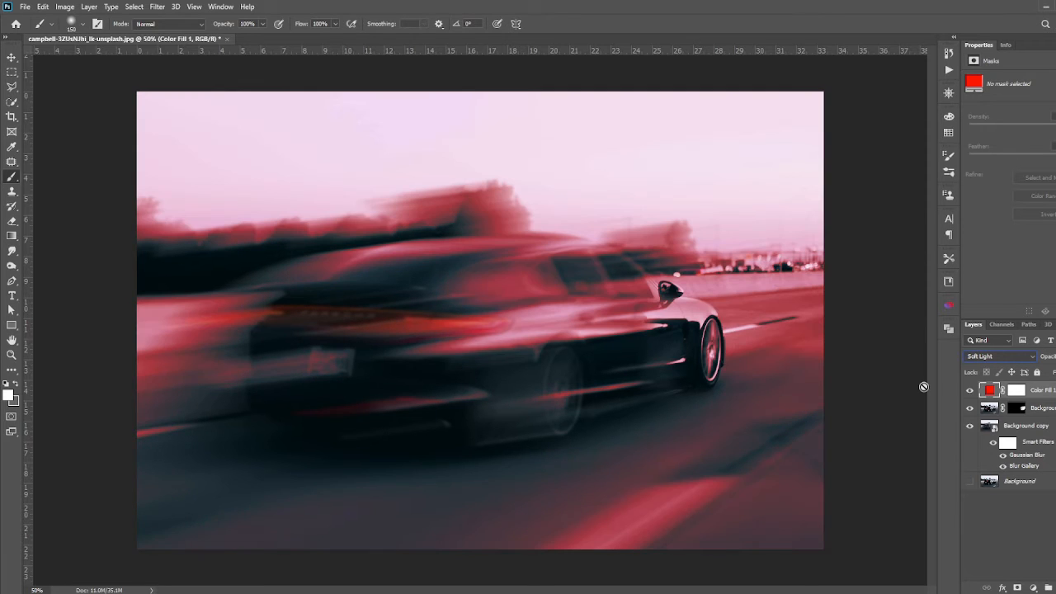
key("Down")
key("Up")
key("Down")
key("Down")
key("Down")
key("Down")
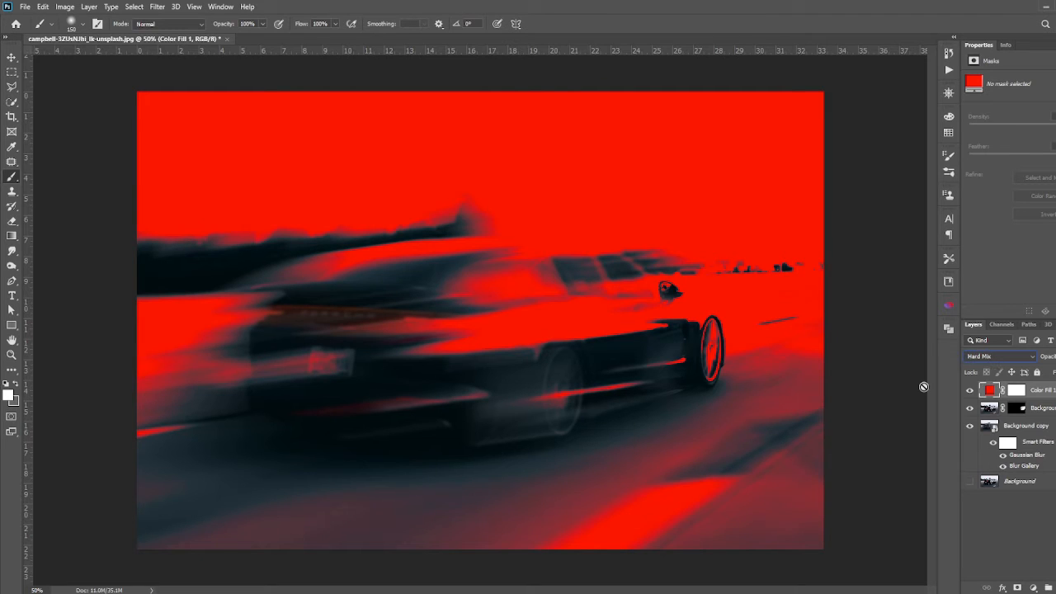
key("Down")
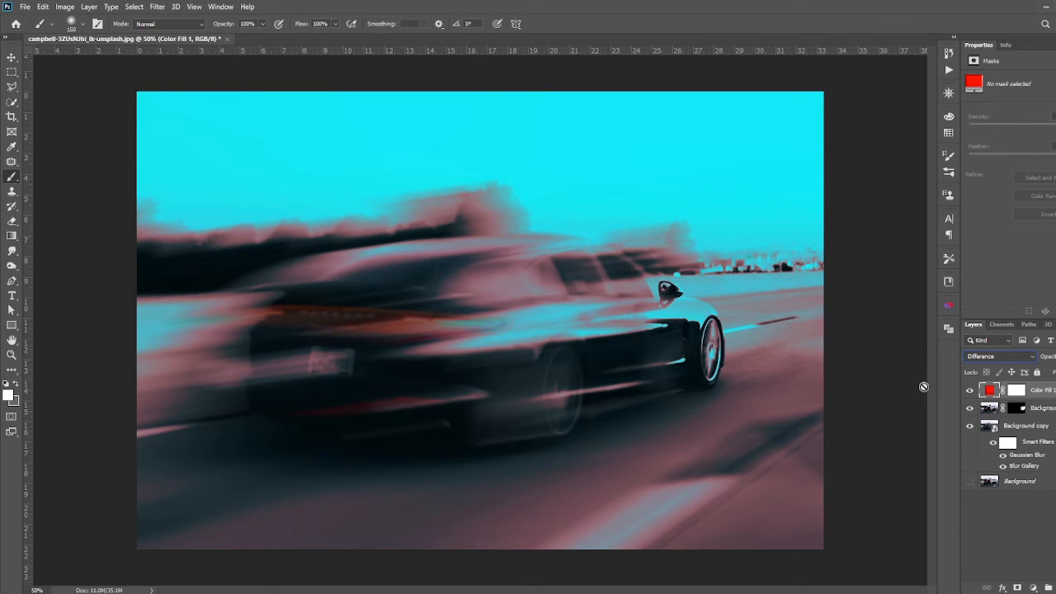
key("Down")
key("Down")
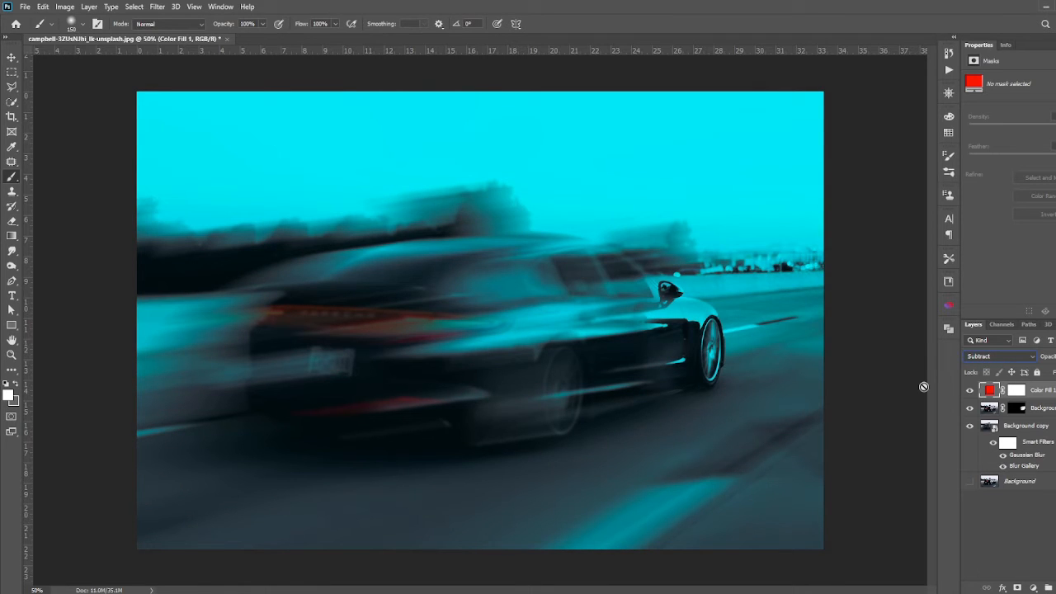
key("Down")
key("Up")
key("Down")
key("Down")
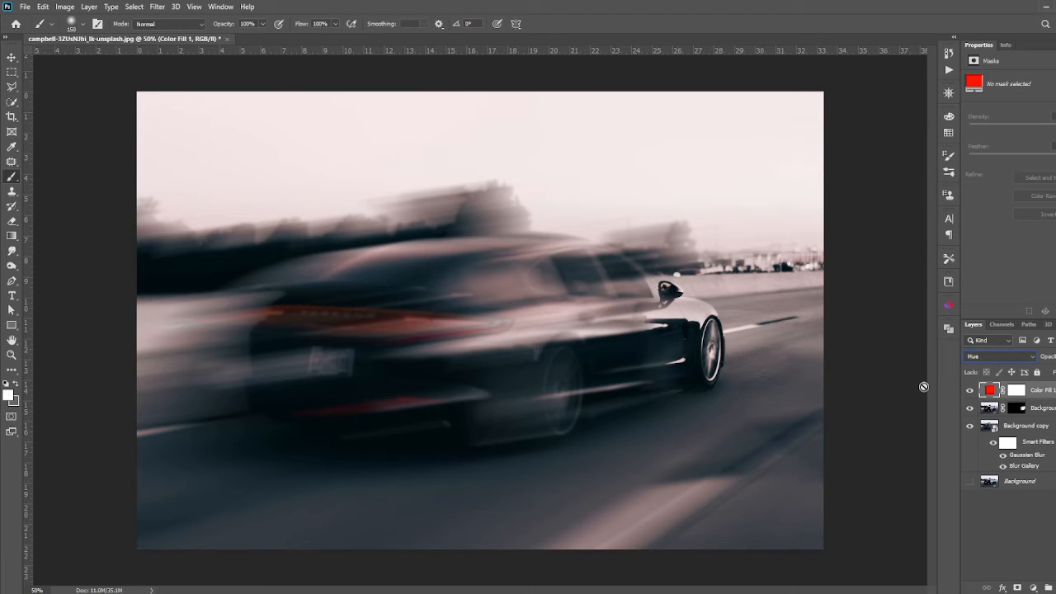
key("Down")
left_click(1020, 589)
key("ctrl+z")
Step: Add a bright yellow Solid Color fill layer above the red fill
left_click(1033, 588)
left_click(1038, 385)
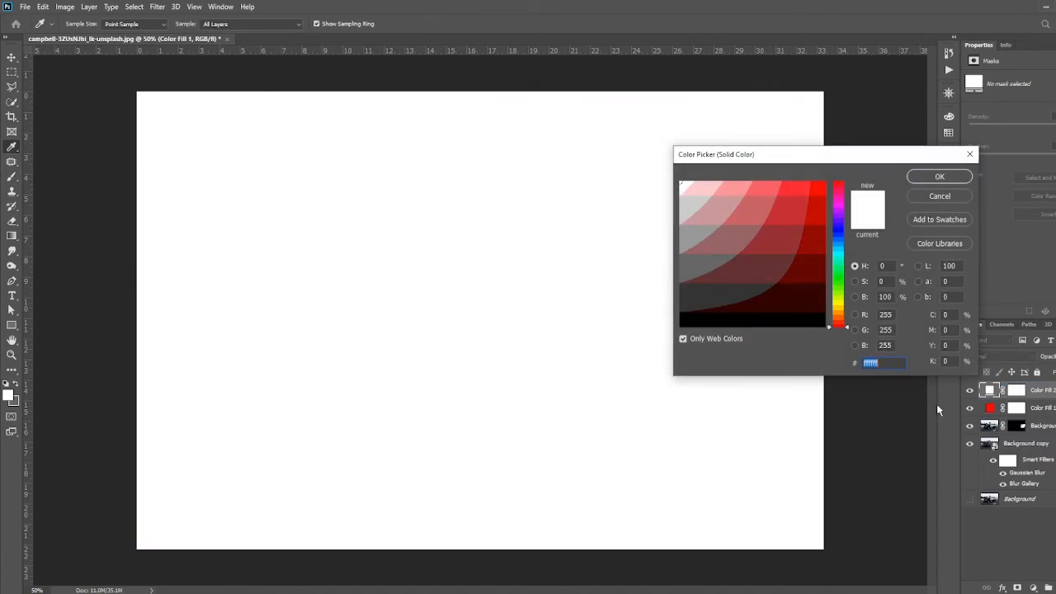
left_click(839, 234)
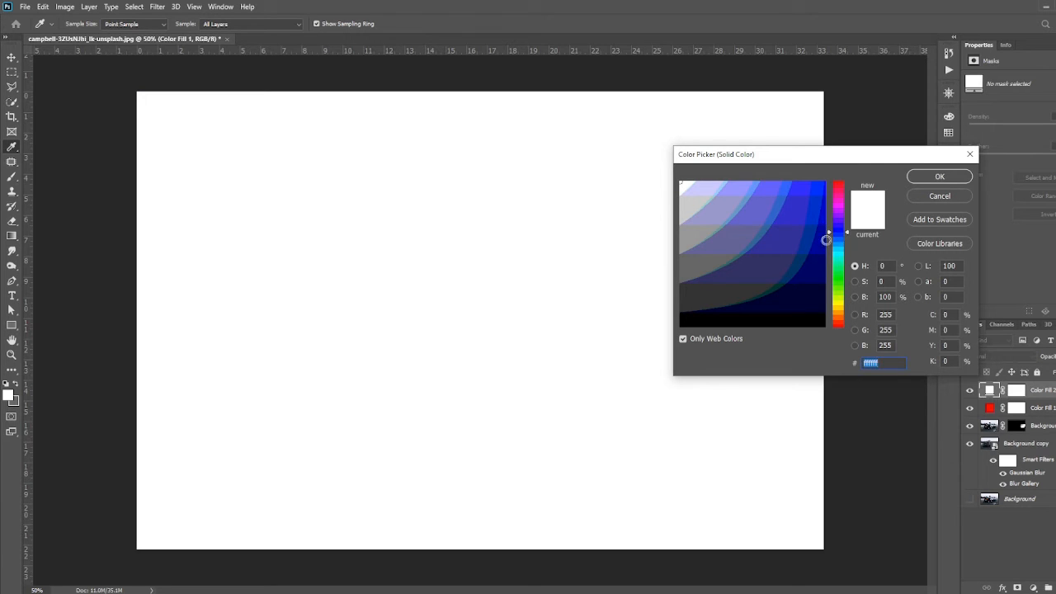
left_click_drag(841, 238, 843, 305)
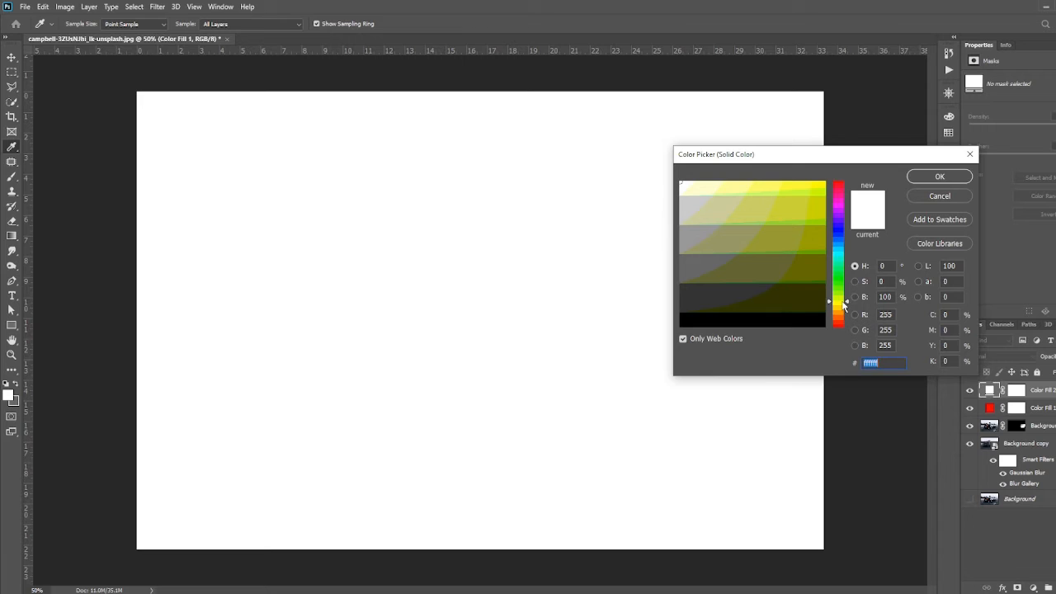
left_click(818, 184)
left_click(939, 176)
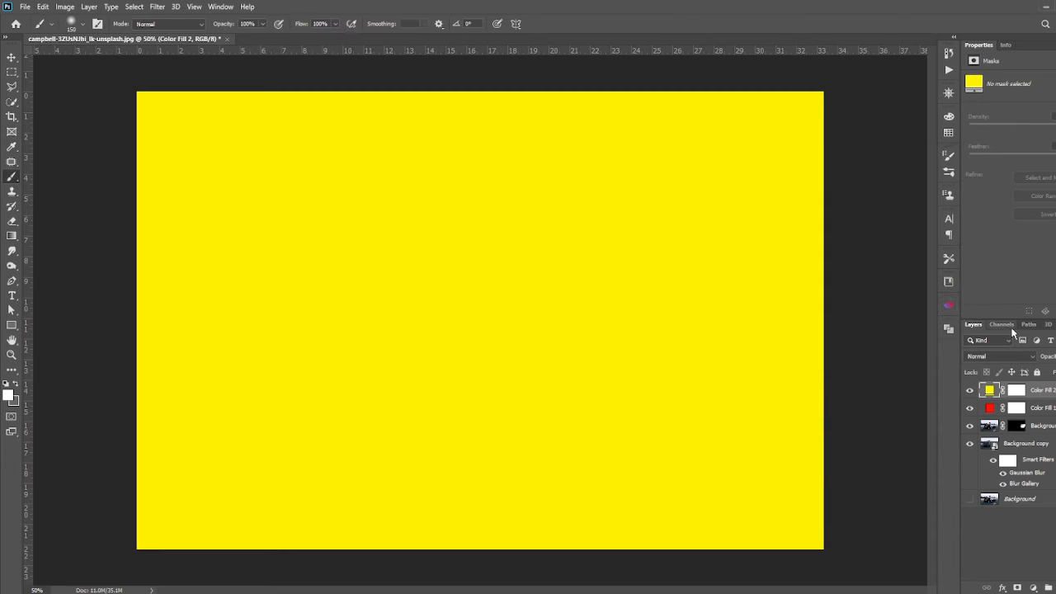
Step: Set the yellow fill's Blend If underlying-layer highlight range to a split of 80 / 234 and apply it
left_click(1003, 587)
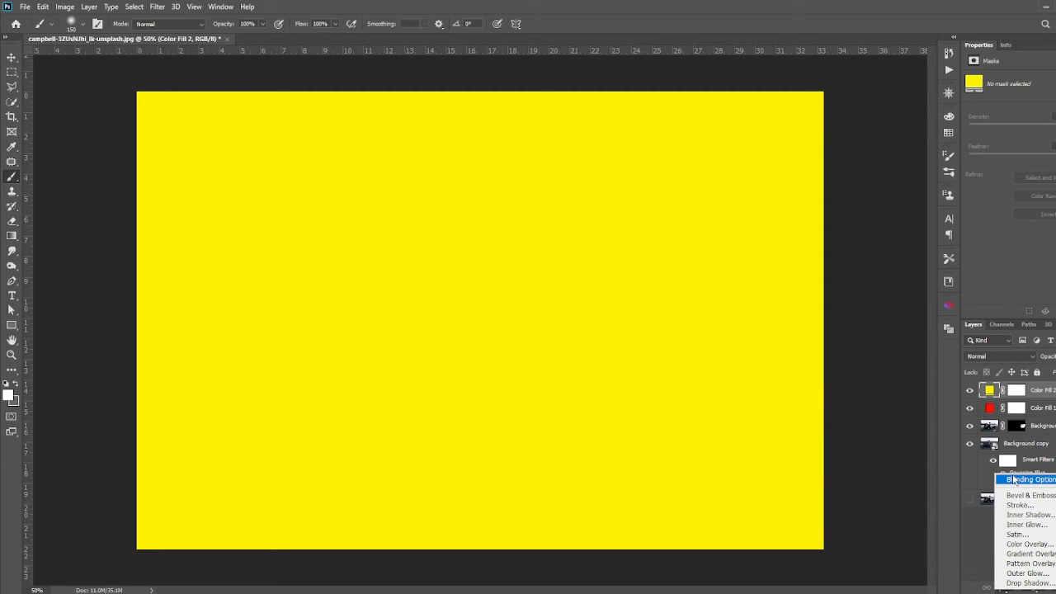
left_click(1015, 479)
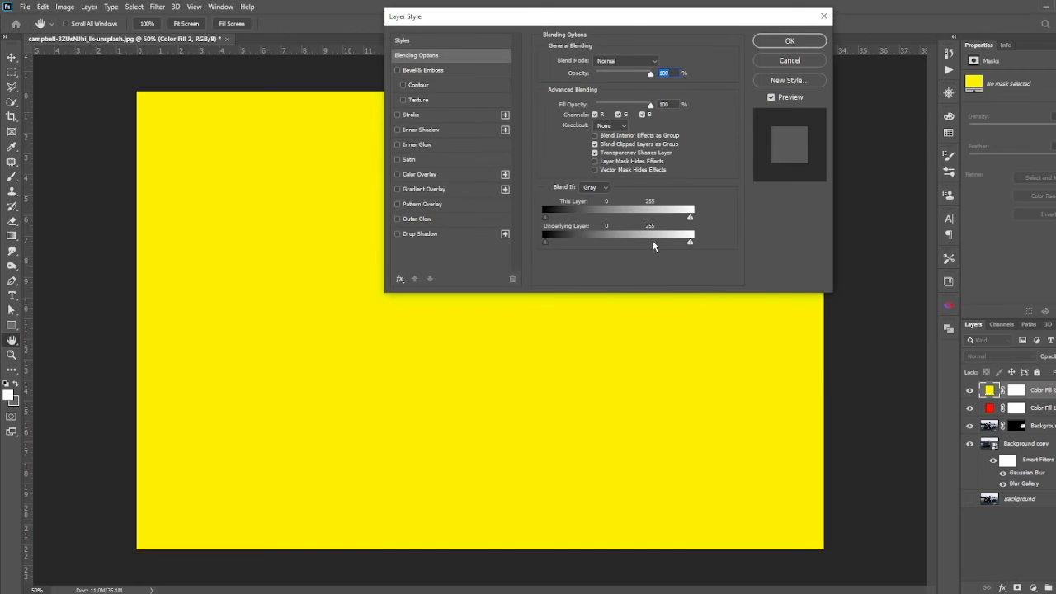
left_click_drag(689, 242, 591, 247)
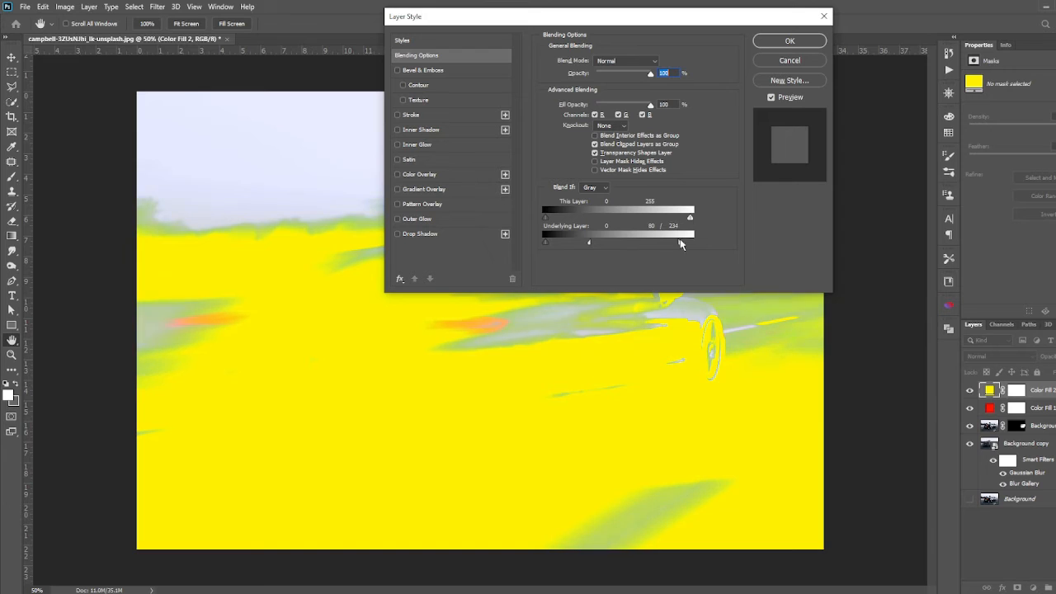
left_click(798, 41)
key("b")
Step: Preview the yellow fill layer's blend modes one by one from Multiply through Luminosity
left_click(1005, 357)
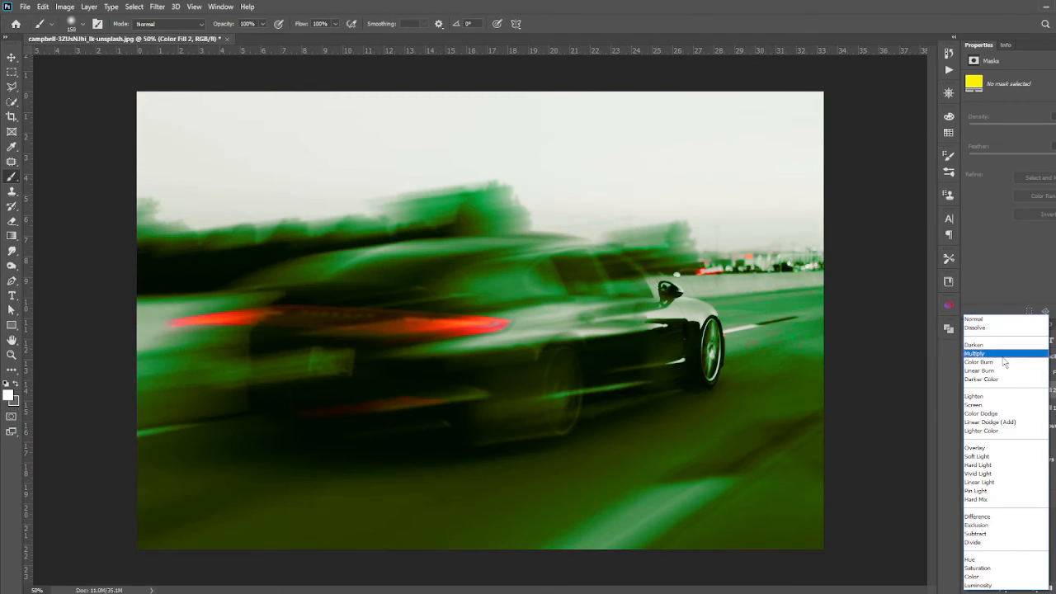
left_click(1002, 353)
key("Down")
key("Down")
key("Down")
key("Down")
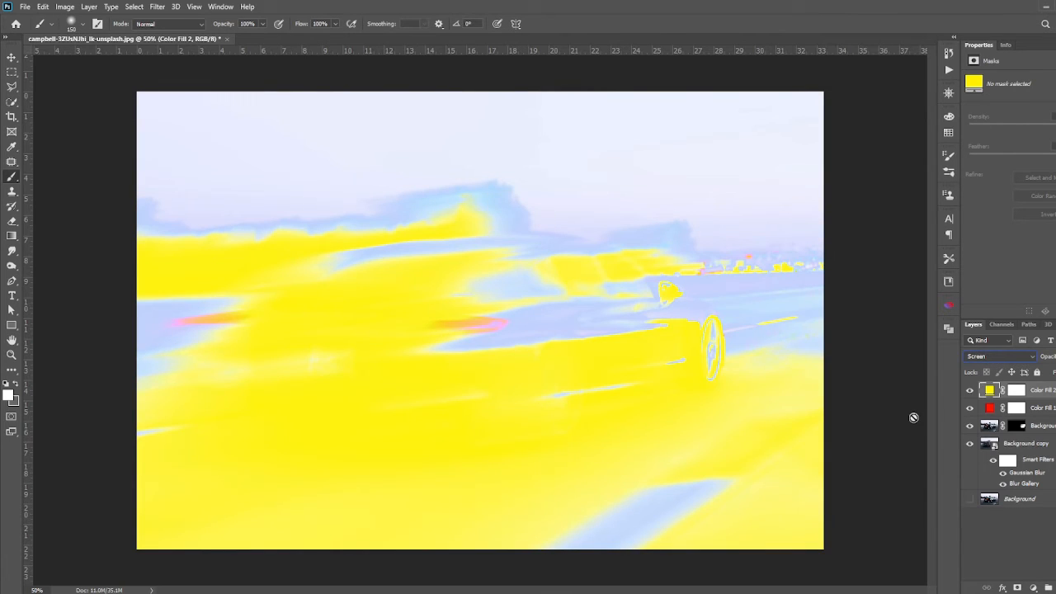
key("Down")
key("Down")
key("Down")
key("Down")
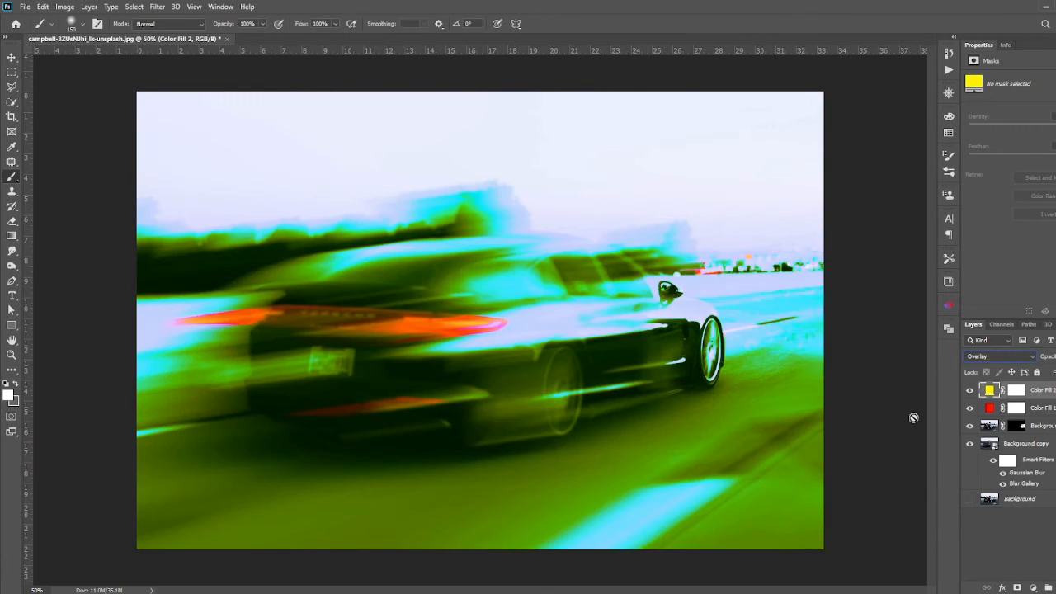
key("Down")
key("Down")
key("Down")
key("Down")
key("Down")
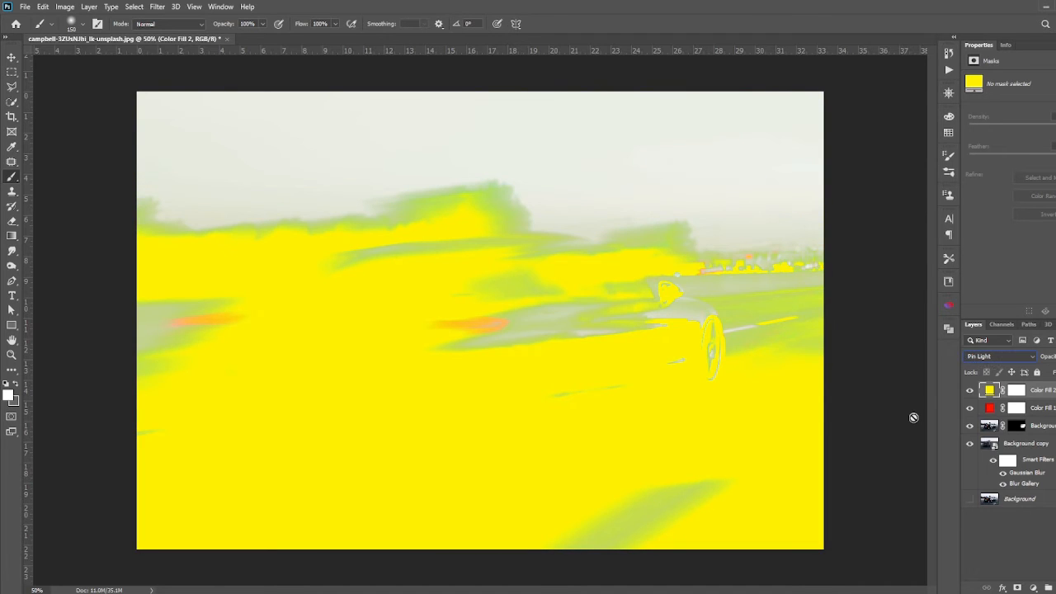
key("Down")
key("Down")
key("Down")
key("Down")
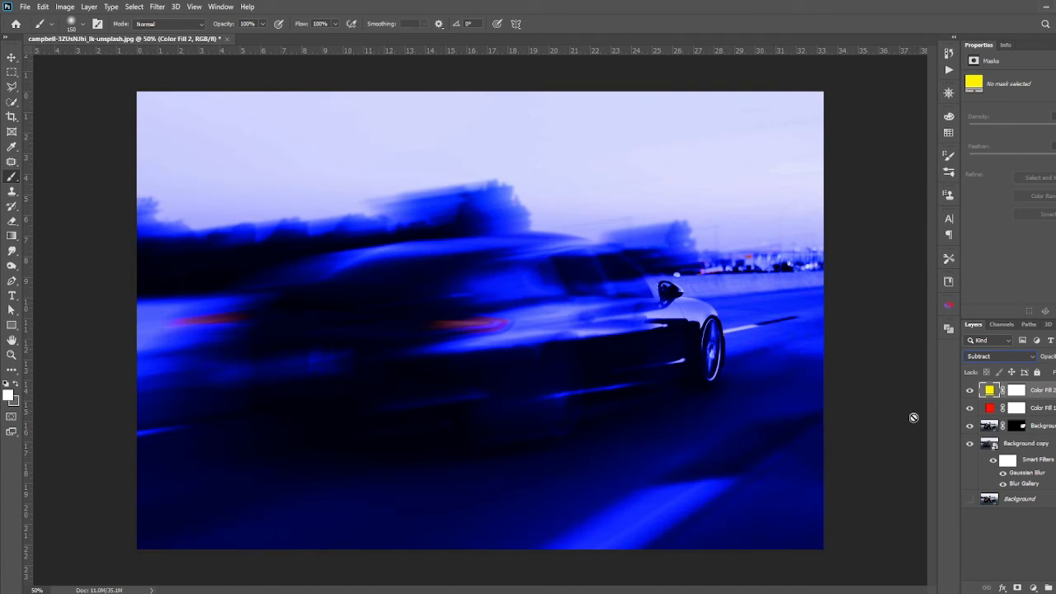
key("Down")
key("Down")
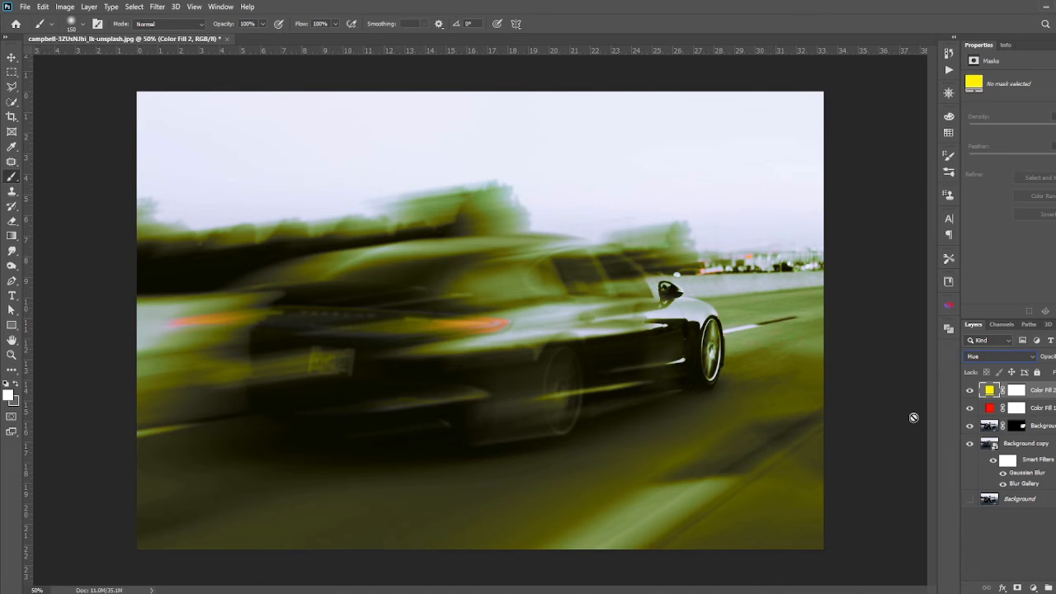
key("Down")
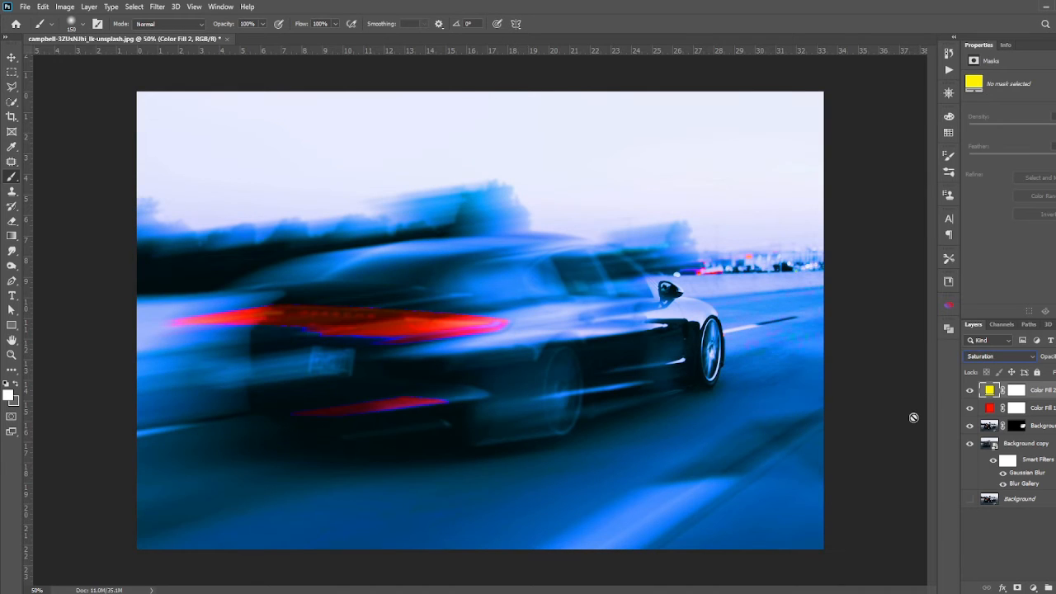
key("Down")
key("Down")
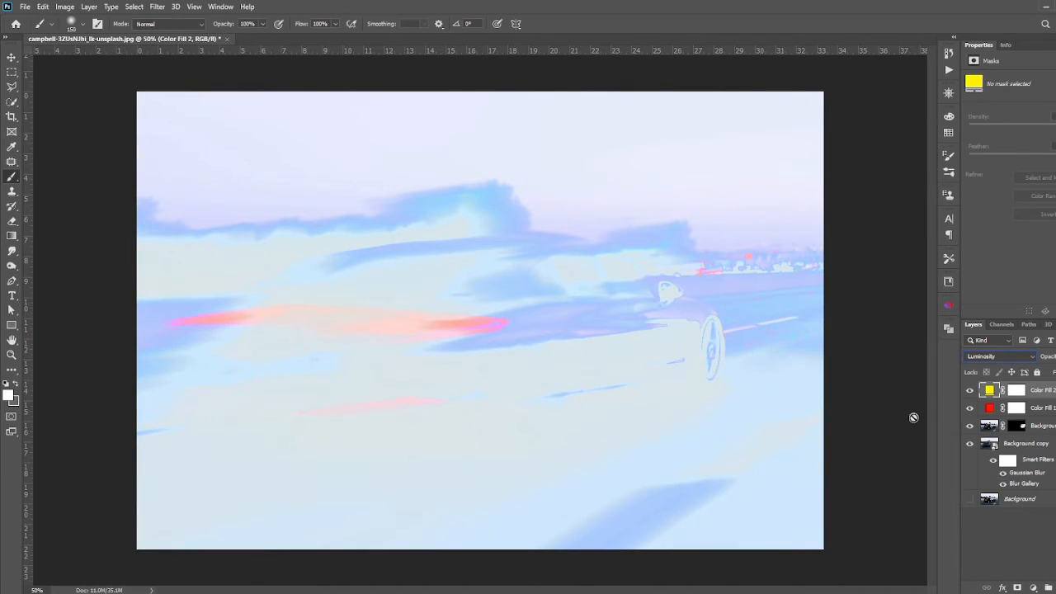
Step: Go back up through the blend modes and set the yellow fill layer to Darker Color
key("Up")
key("Up")
key("Up")
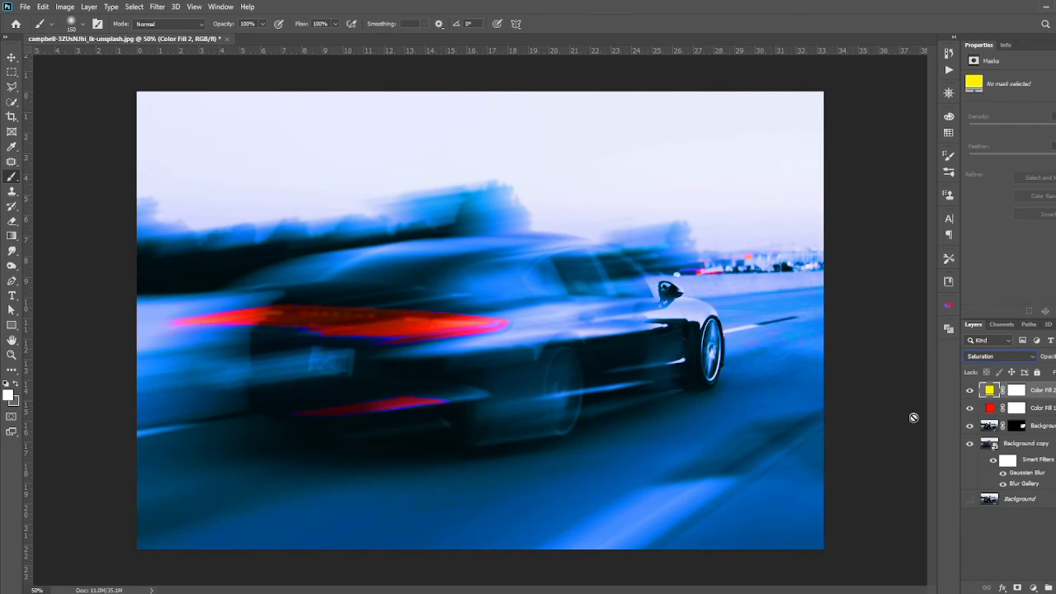
key("Up")
key("Up")
key("Up")
key("Up")
key("Up")
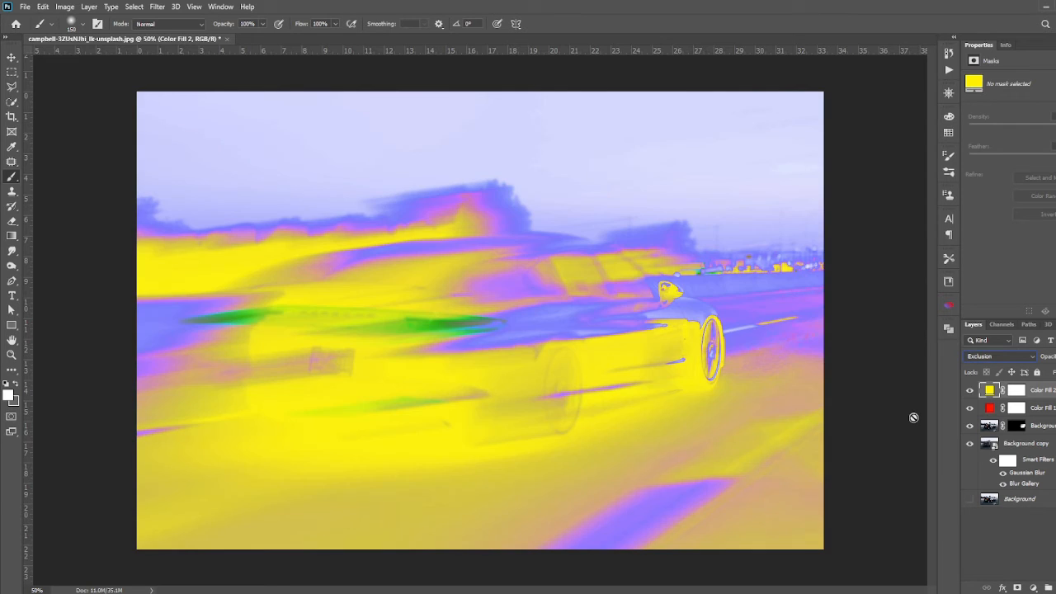
key("Up")
key("Up")
key("Up")
key("Up")
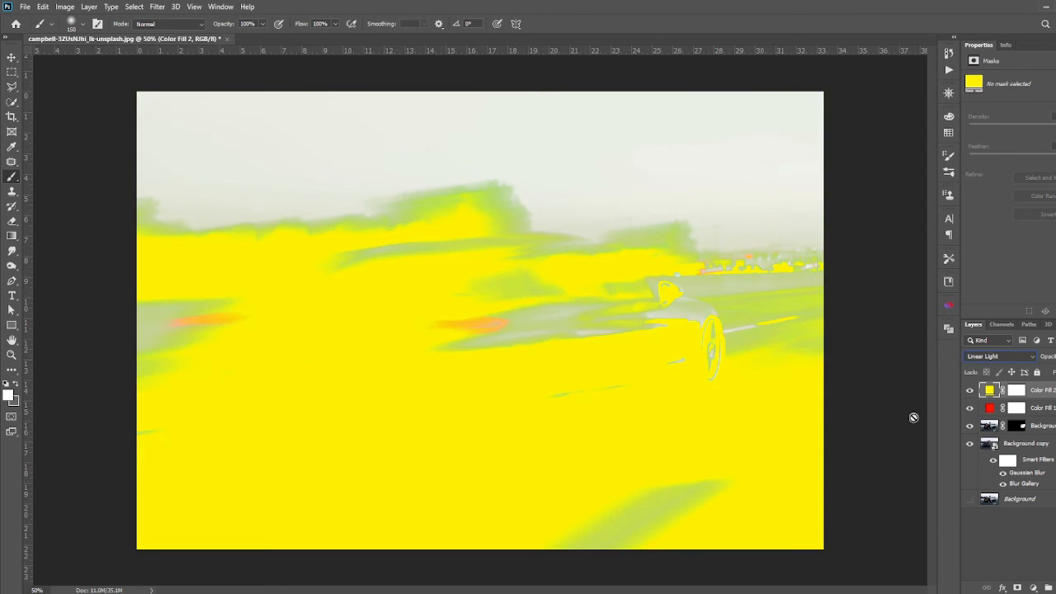
key("Up")
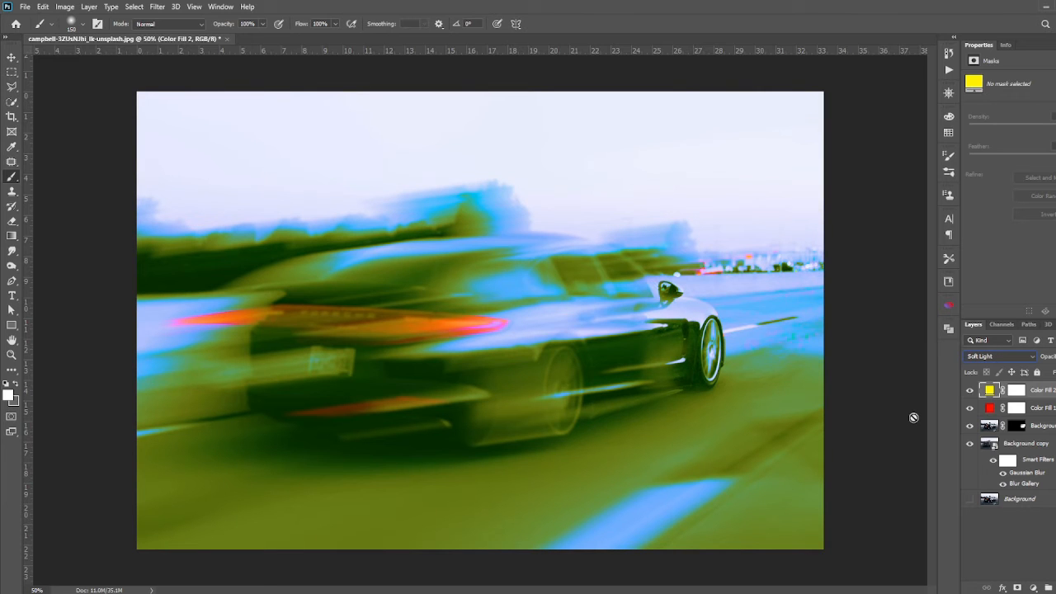
key("Up")
key("Up")
key("Up")
key("Up")
key("Up")
key("Up")
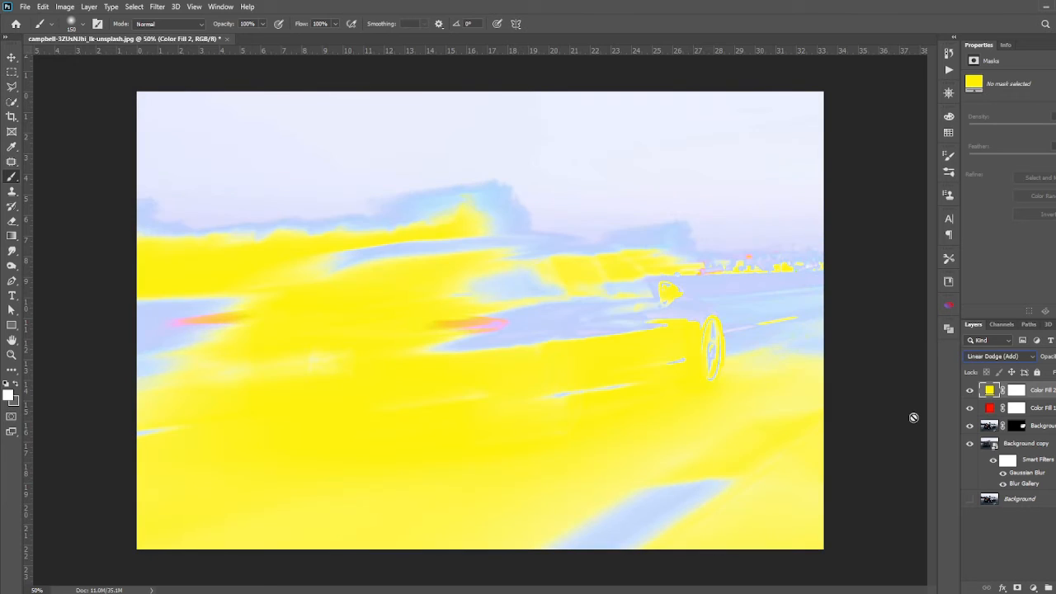
key("Up")
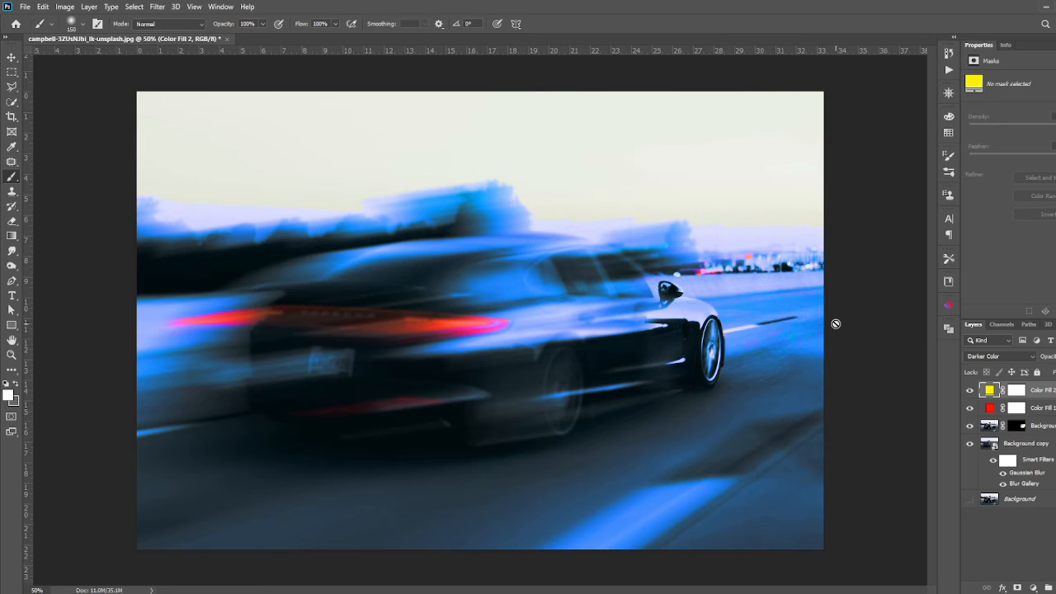
Step: Toggle the visibility of the yellow and red fill layers to compare their effect on the photo
left_click(970, 390)
left_click(970, 408)
left_click(970, 392)
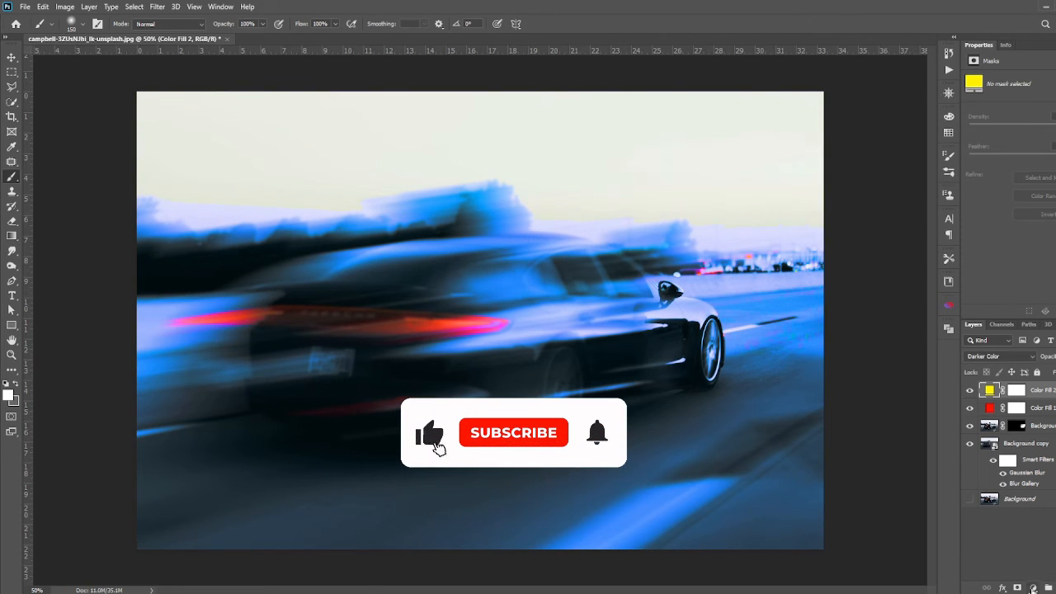
Step: Add a deep blue Solid Color fill layer above the yellow fill
left_click(1033, 587)
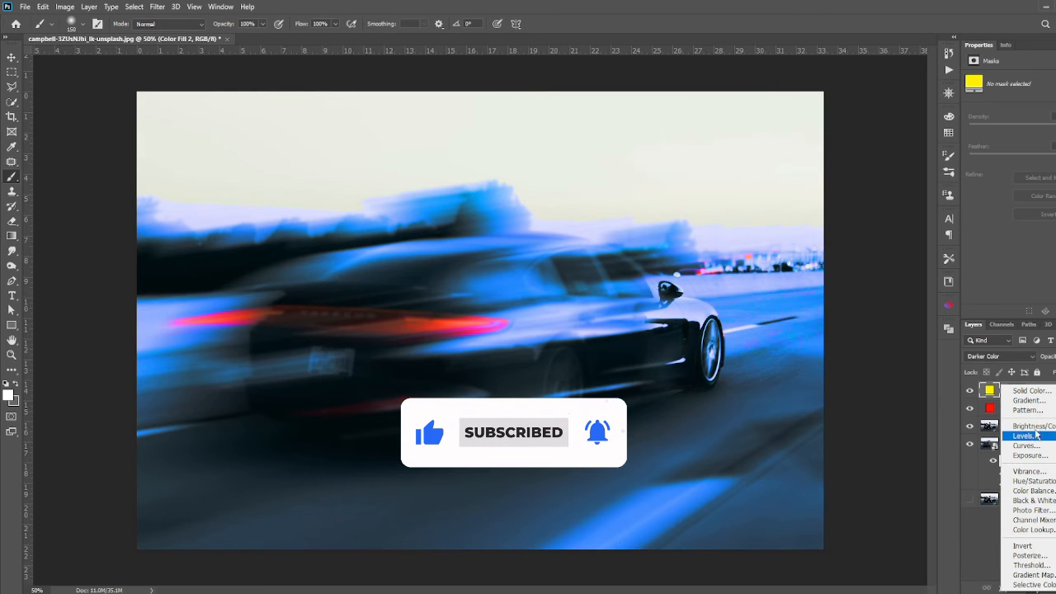
left_click(1030, 390)
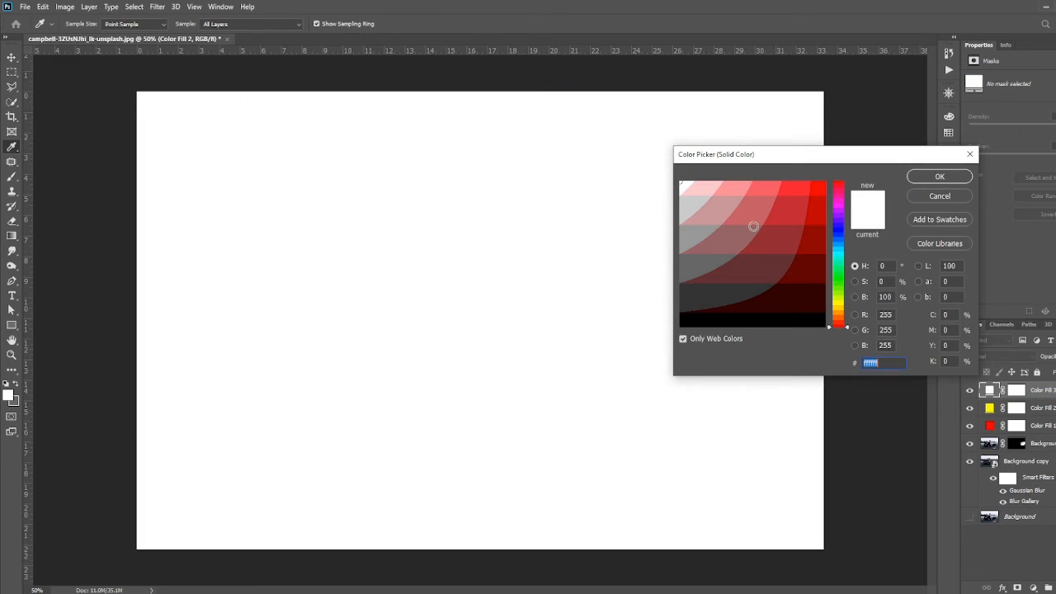
left_click(838, 238)
left_click_drag(839, 239, 836, 232)
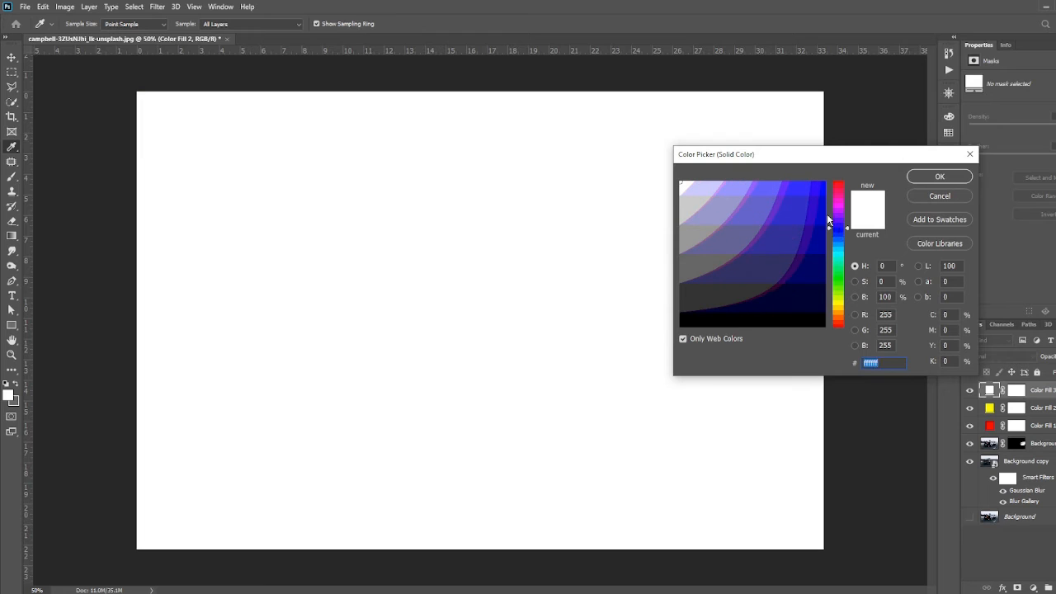
left_click(823, 211)
left_click(938, 177)
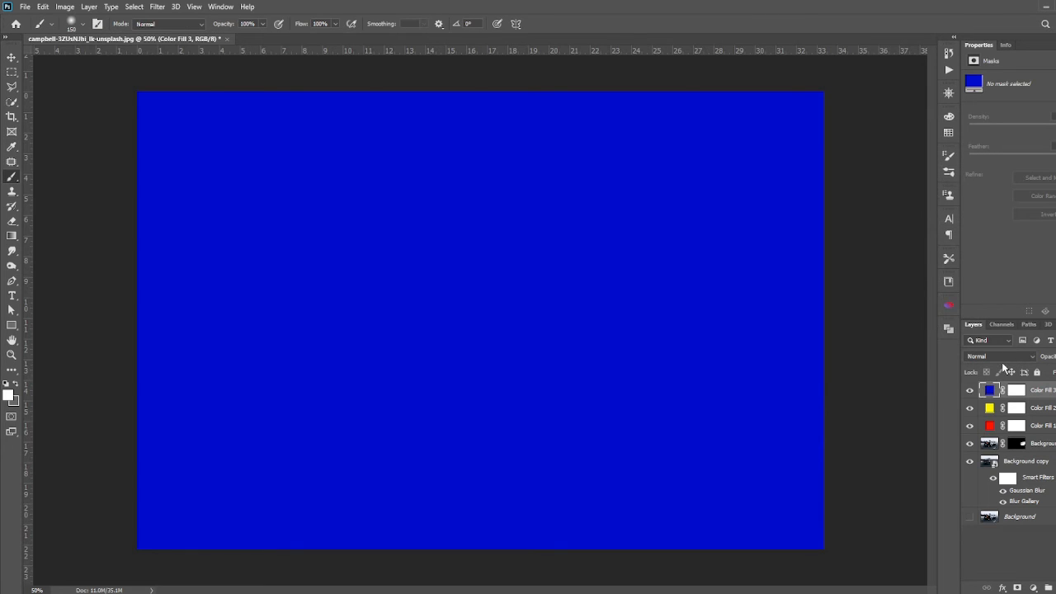
Step: Split the blue fill layer's Blend If Underlying Layer shadow slider to 51/109 so dark areas of the photo show through
left_click(1002, 587)
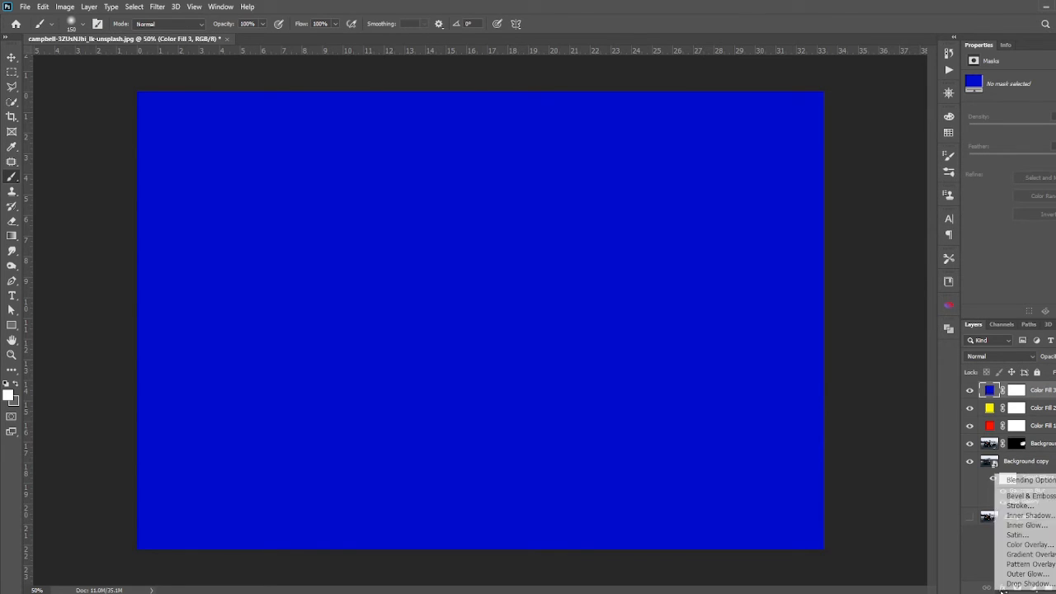
left_click(1016, 481)
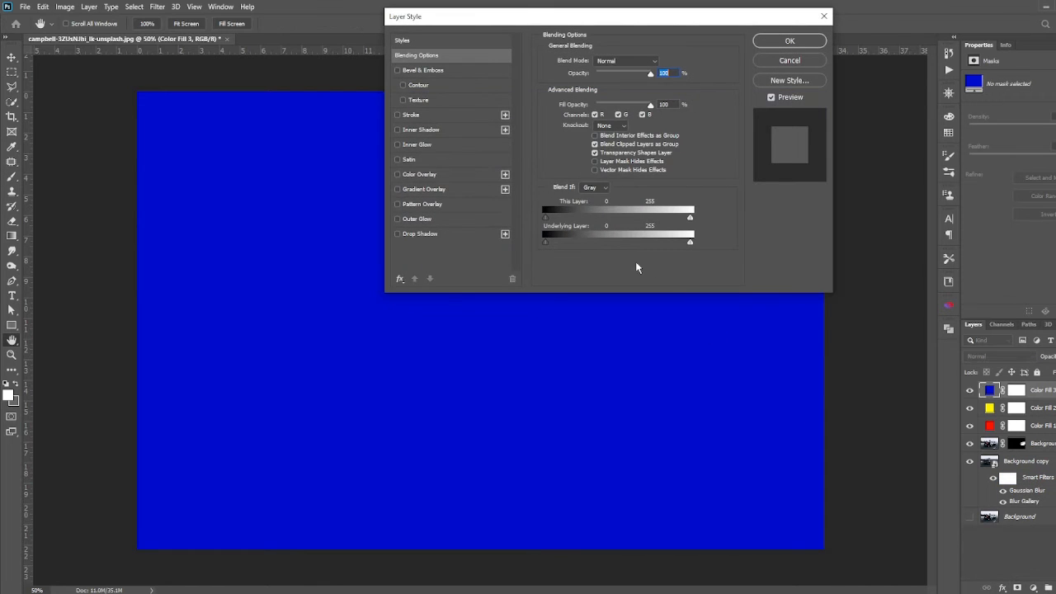
left_click_drag(691, 242, 659, 245)
left_click_drag(659, 243, 712, 234)
left_click_drag(547, 241, 607, 240)
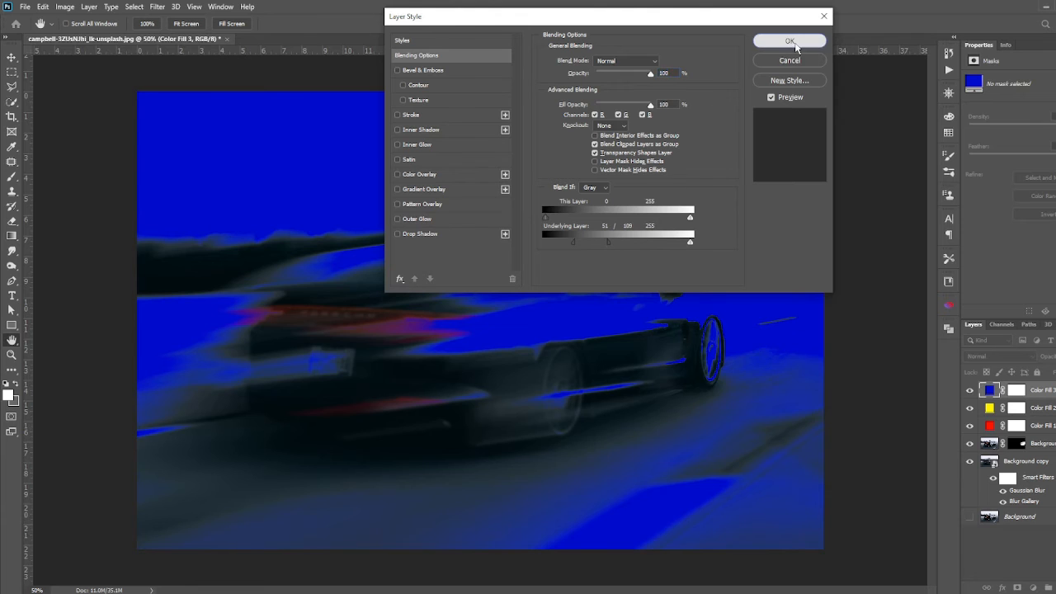
left_click(789, 41)
Step: Preview the blue fill layer's blend modes one by one from Lighten through Luminosity
left_click(999, 356)
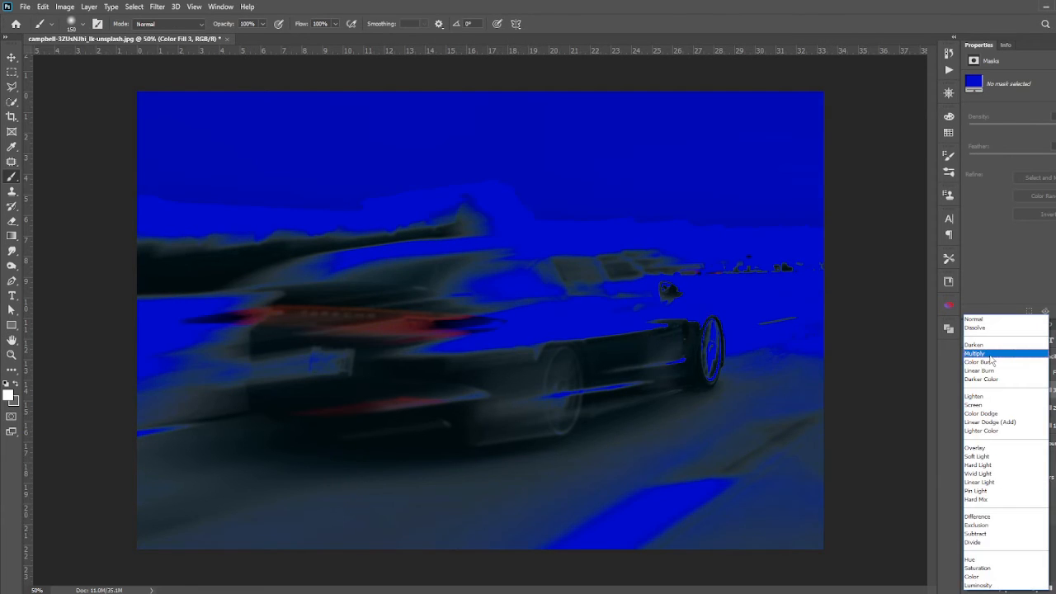
left_click(985, 397)
key("Down")
key("Down")
key("Down")
key("Down")
key("Down")
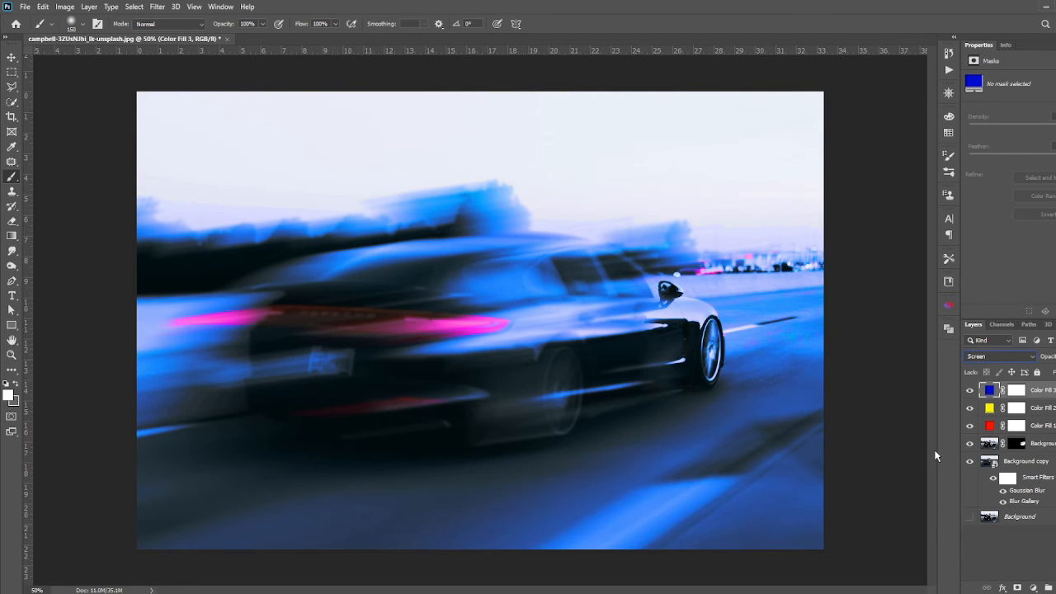
key("Down")
key("Down")
key("Down")
key("Down")
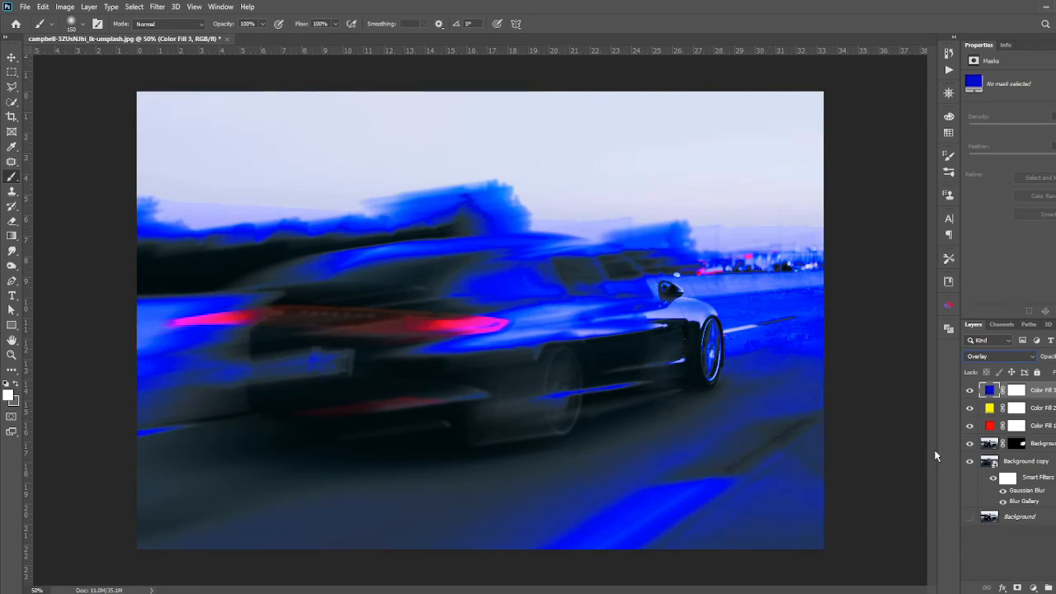
key("Up")
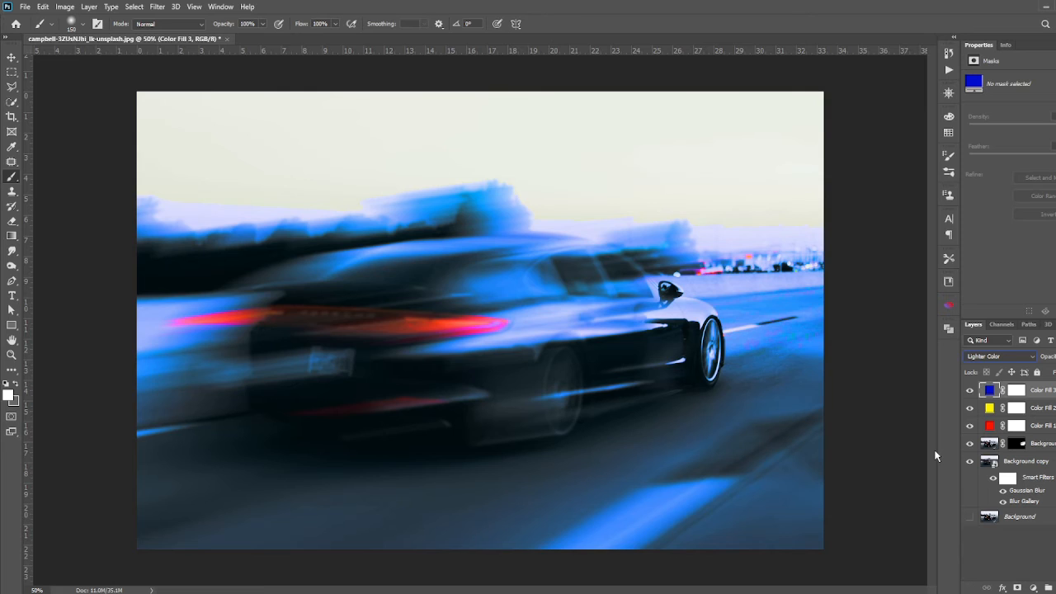
key("Down")
key("Down")
key("Down")
key("Down")
key("Down")
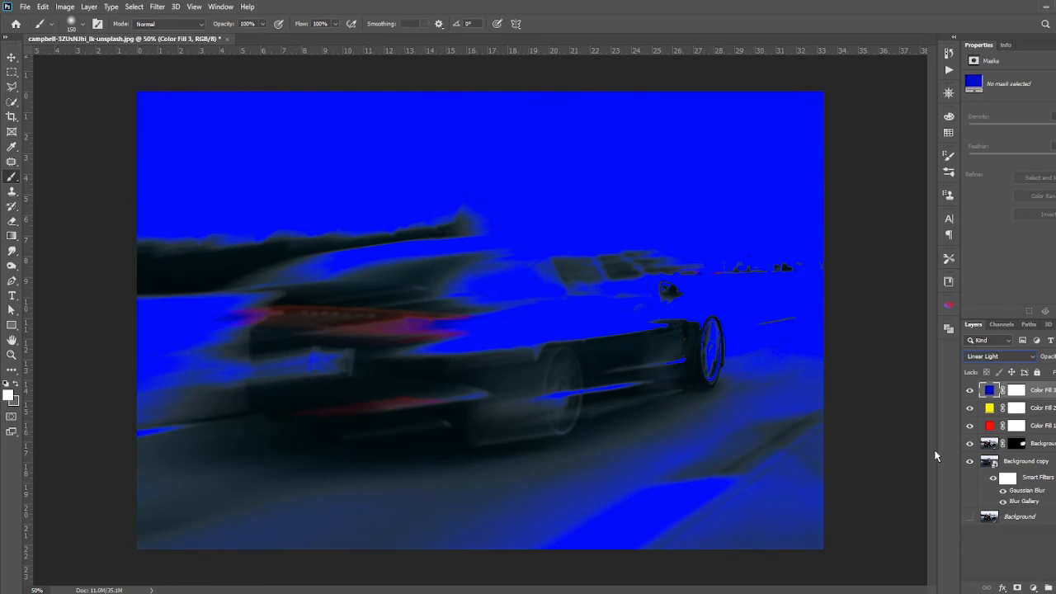
key("Down")
key("Down")
key("Down")
key("Down")
key("Down")
key("Down")
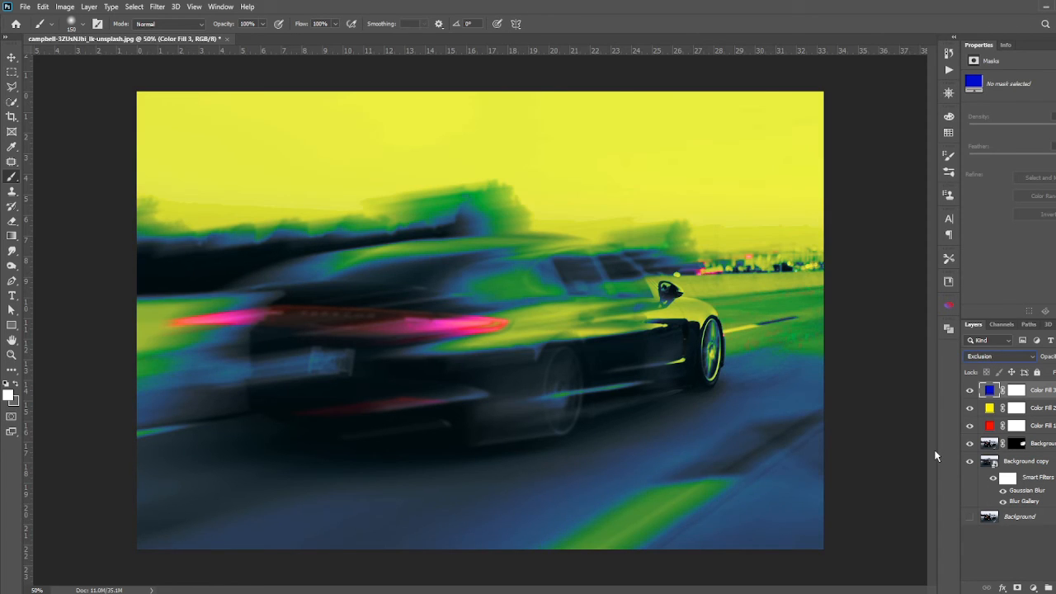
key("Down")
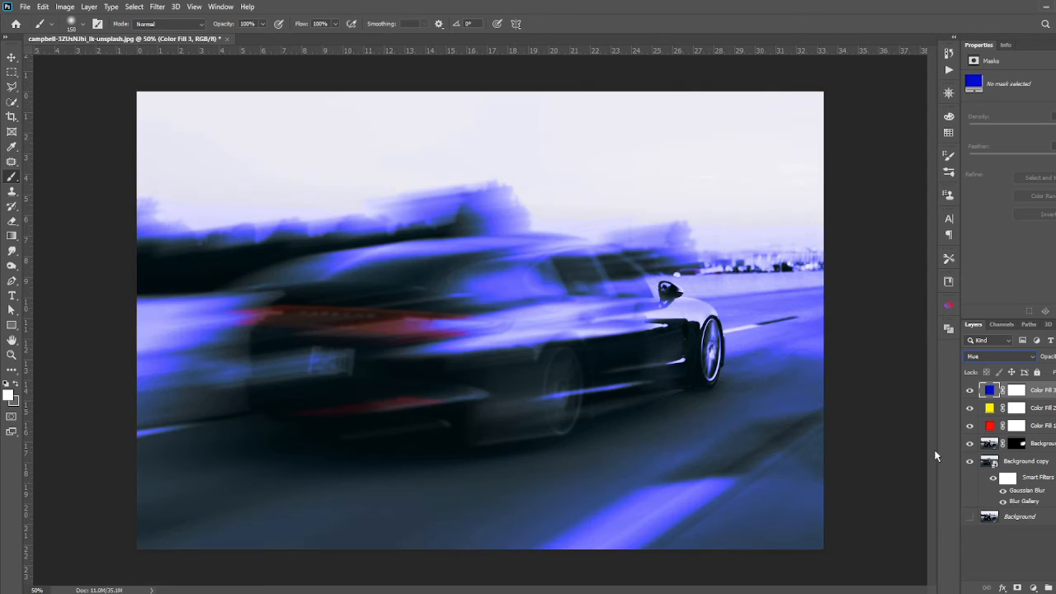
key("Down")
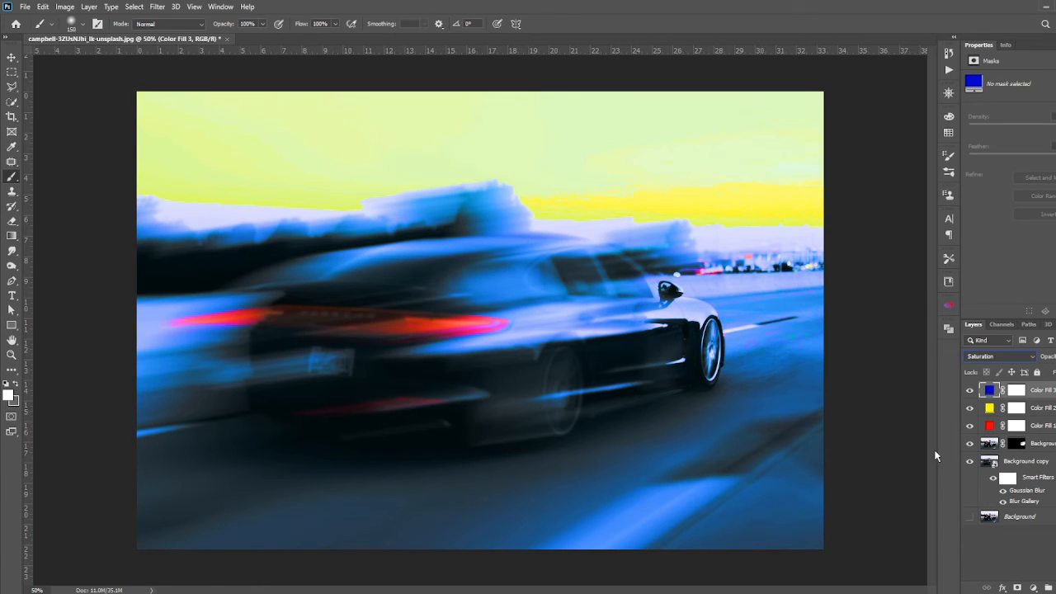
key("Down")
key("Down")
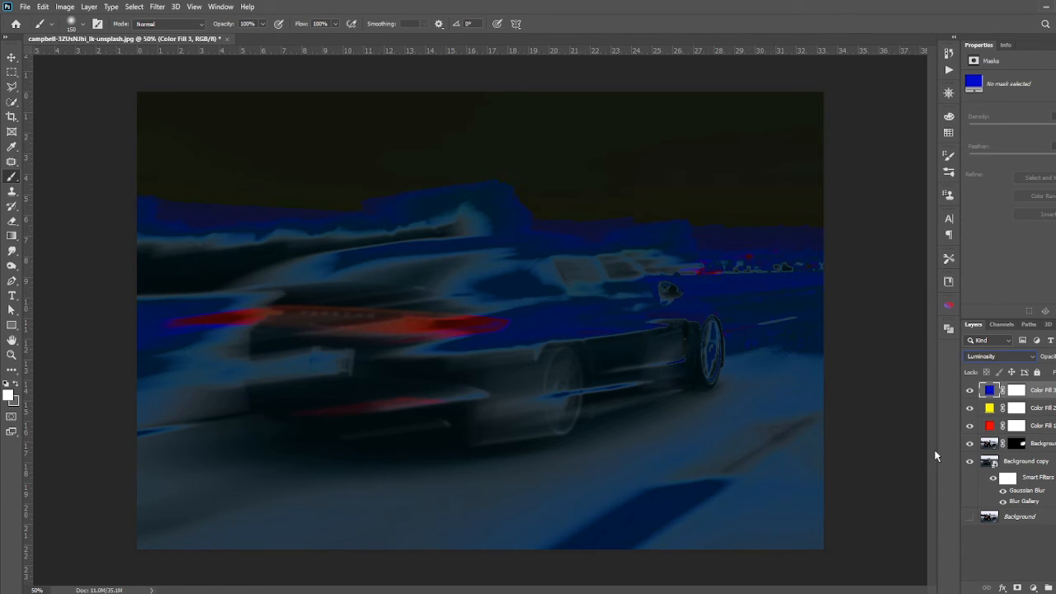
Step: Go back up through the blend modes to Lighten and set the blue fill layer to Lighter Color
key("Up")
key("Up")
key("Up")
key("Up")
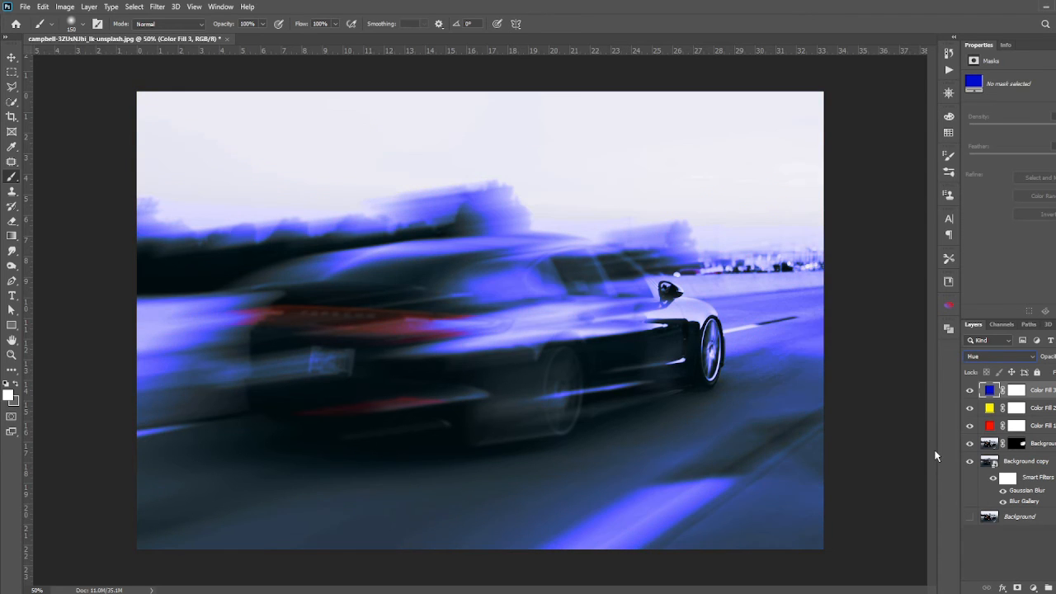
key("Up")
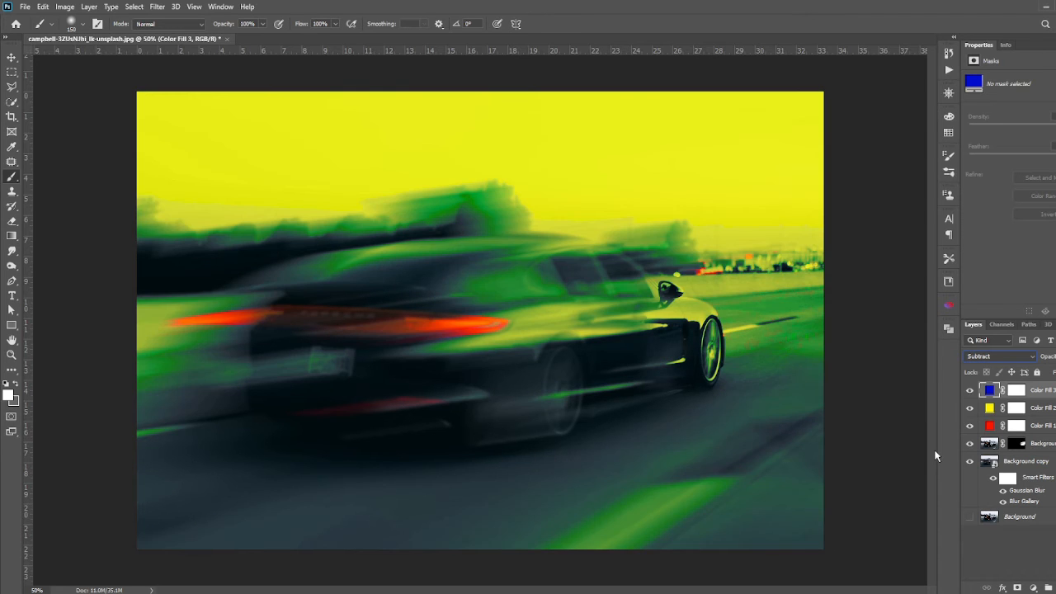
key("Up")
key("Up")
key("Up")
key("Up")
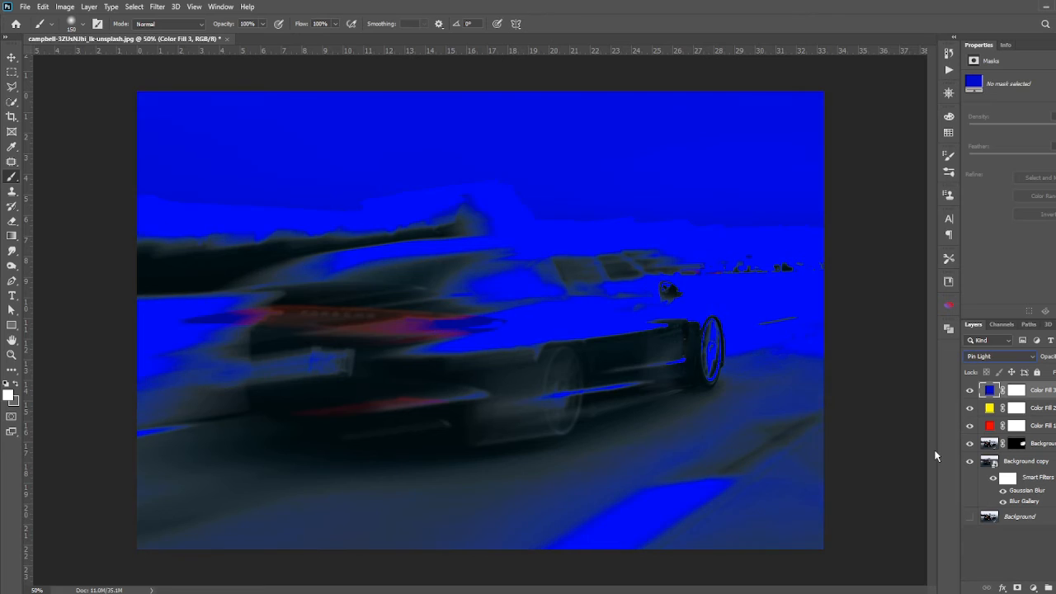
key("Up")
key("Up")
key("Up")
key("Up")
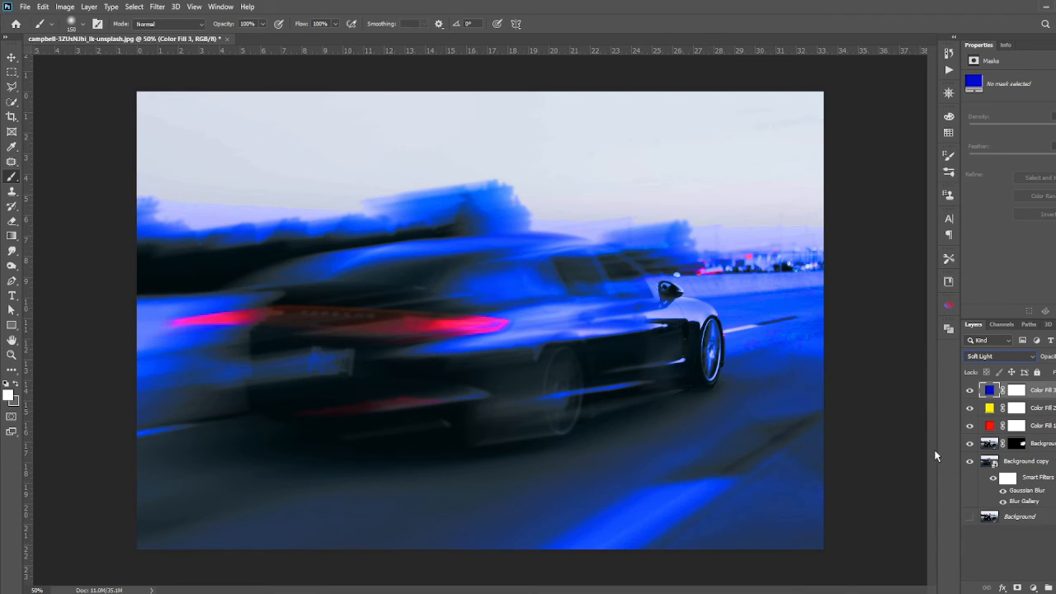
key("Up")
key("Down")
key("Up")
key("Down")
key("Up")
key("Up")
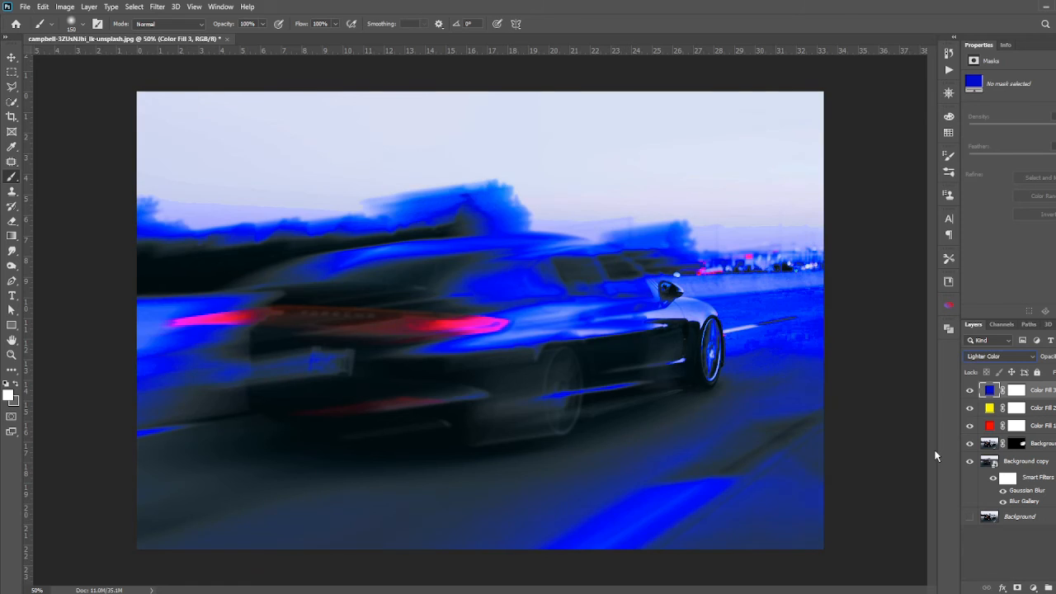
key("Up")
key("Up")
key("Up")
key("Up")
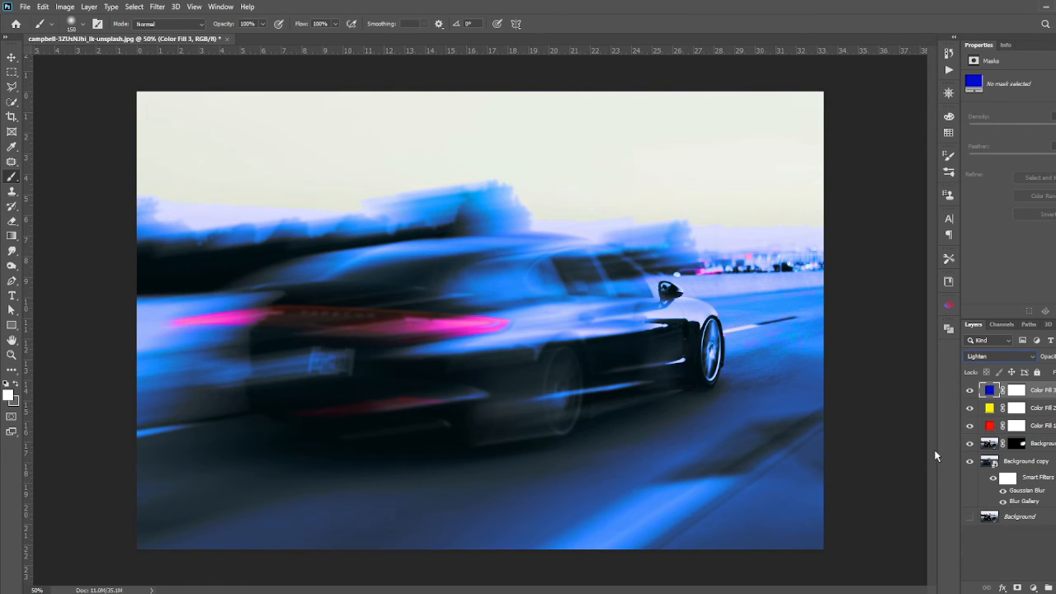
key("Down")
key("Down")
key("Down")
key("Down")
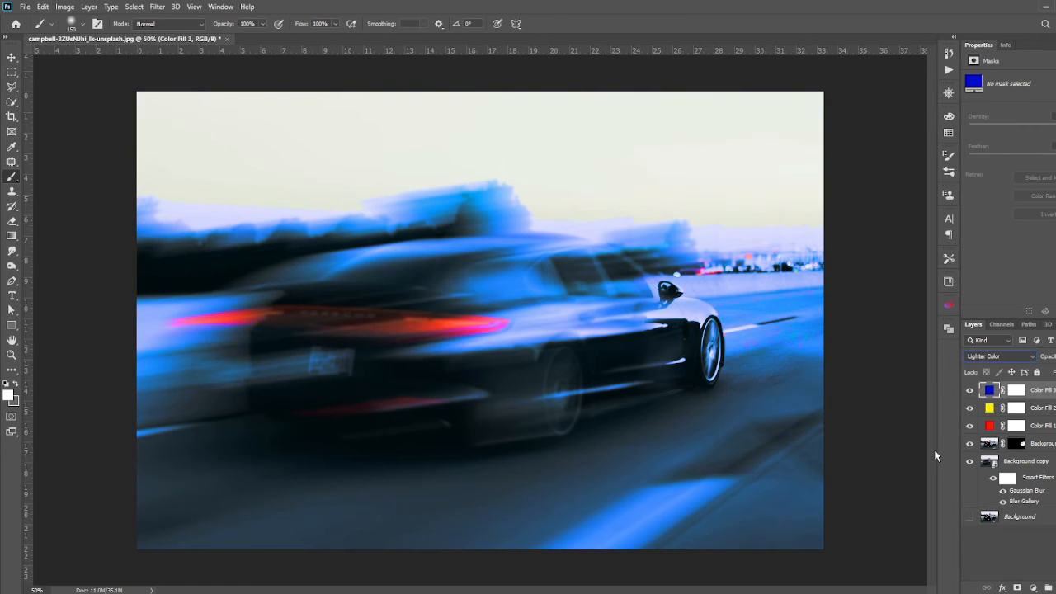
Step: Hide the blue Solid Color fill layer and delete it
left_click(969, 389)
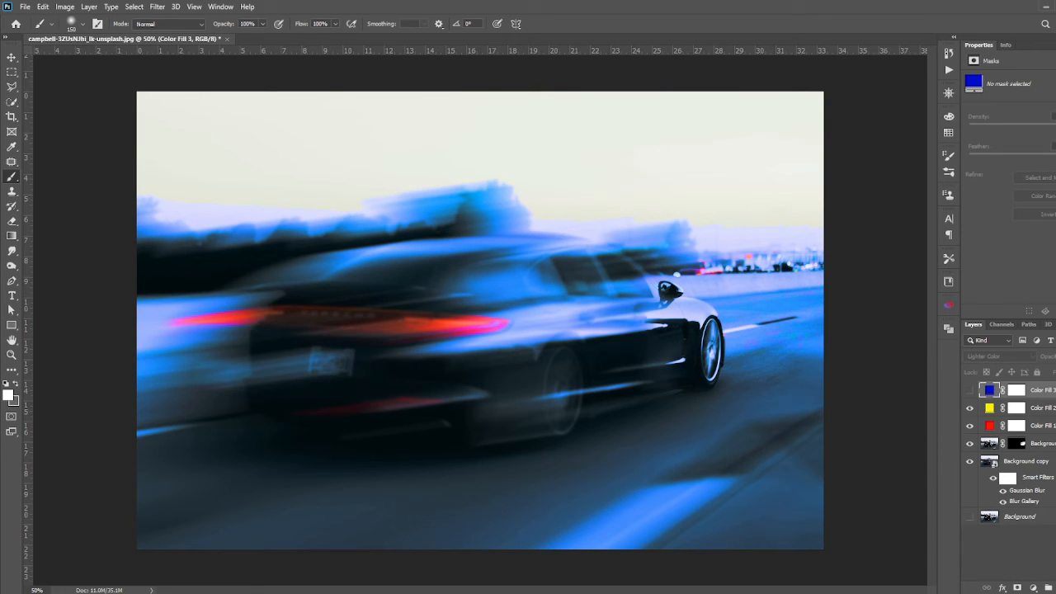
key("Delete")
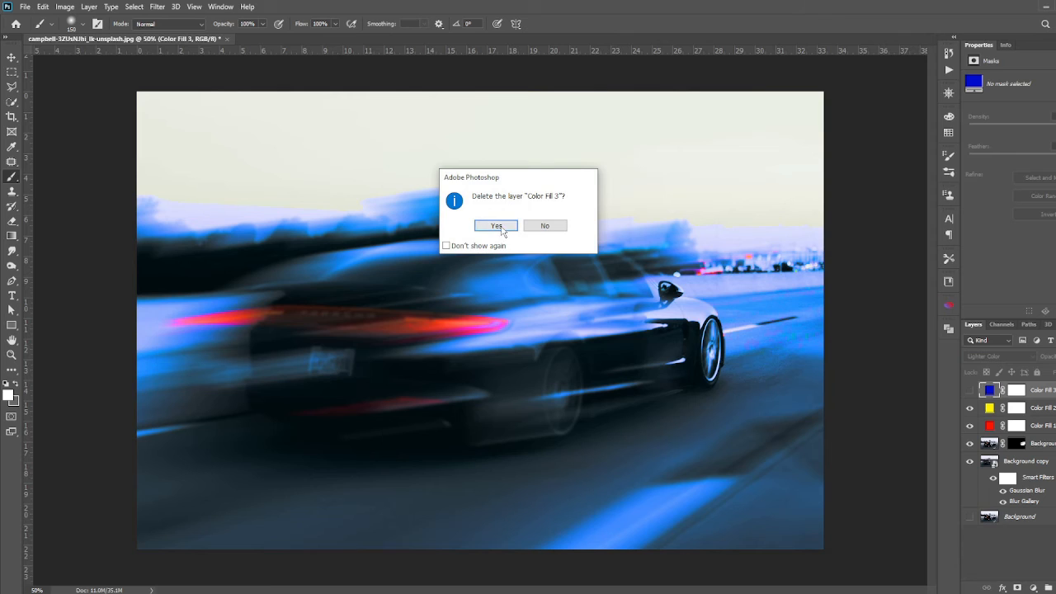
key("Return")
Step: Toggle the yellow and red fill layers off and on to compare their effect on the photo
left_click(970, 390)
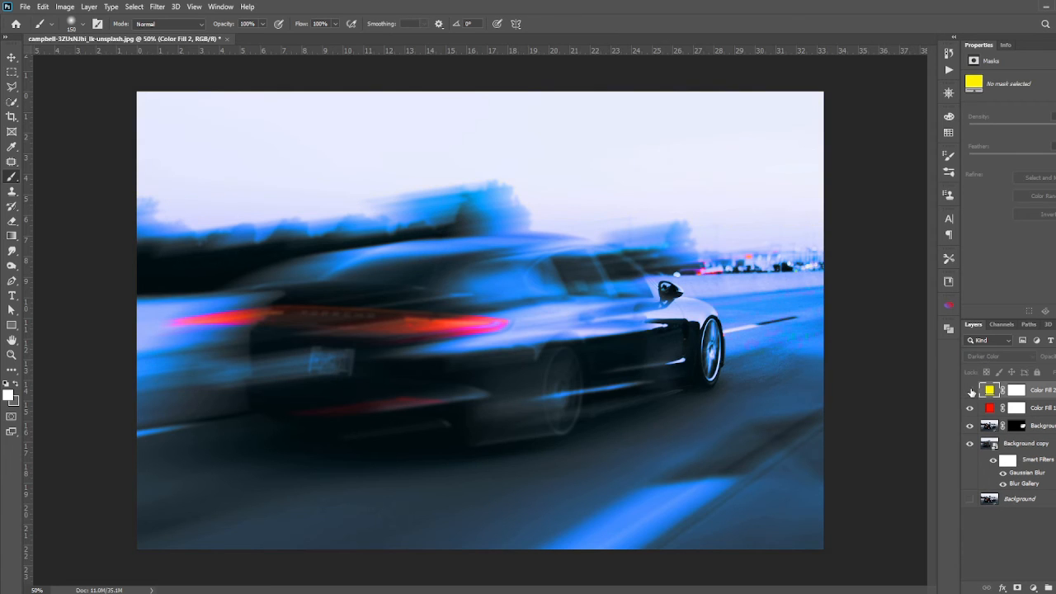
left_click(970, 390)
left_click(970, 390)
left_click(970, 390)
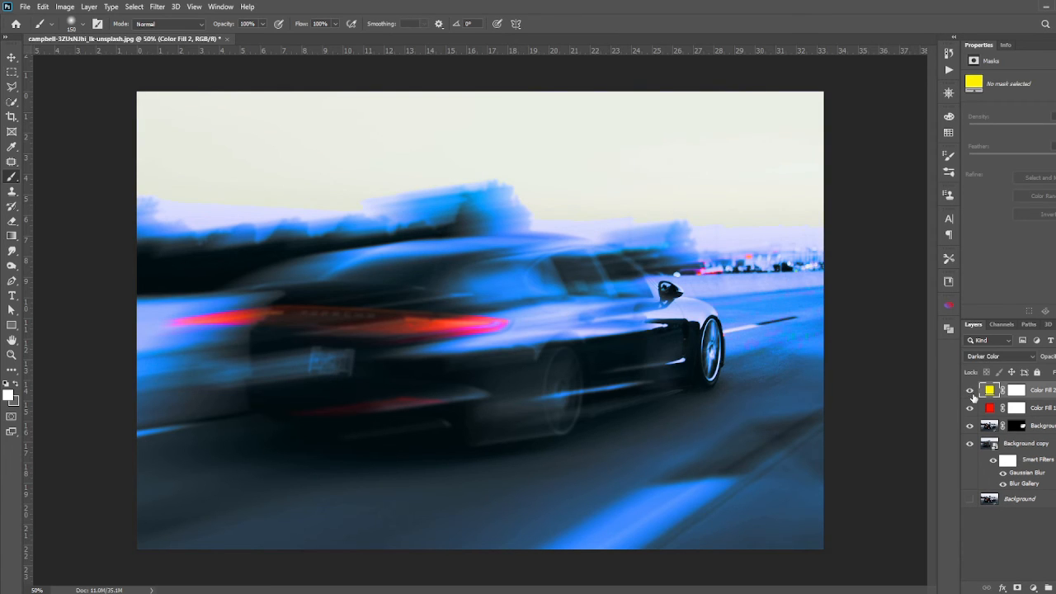
left_click(970, 407)
left_click(970, 407)
Step: Try lower opacity on the red and yellow fill layers, and return the red fill to full opacity
left_click(1039, 410)
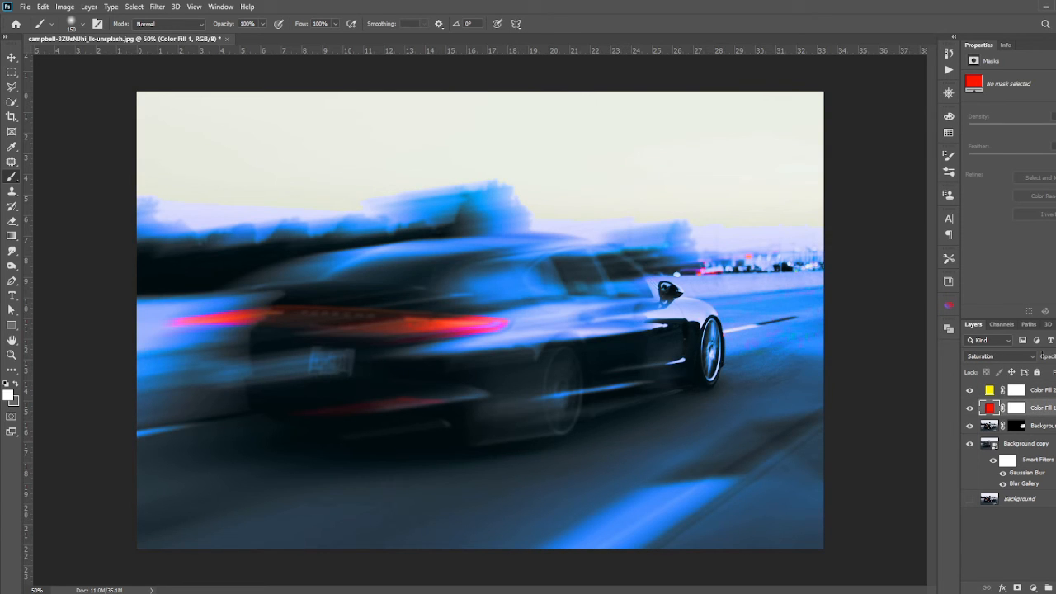
left_click_drag(1052, 357, 1041, 358)
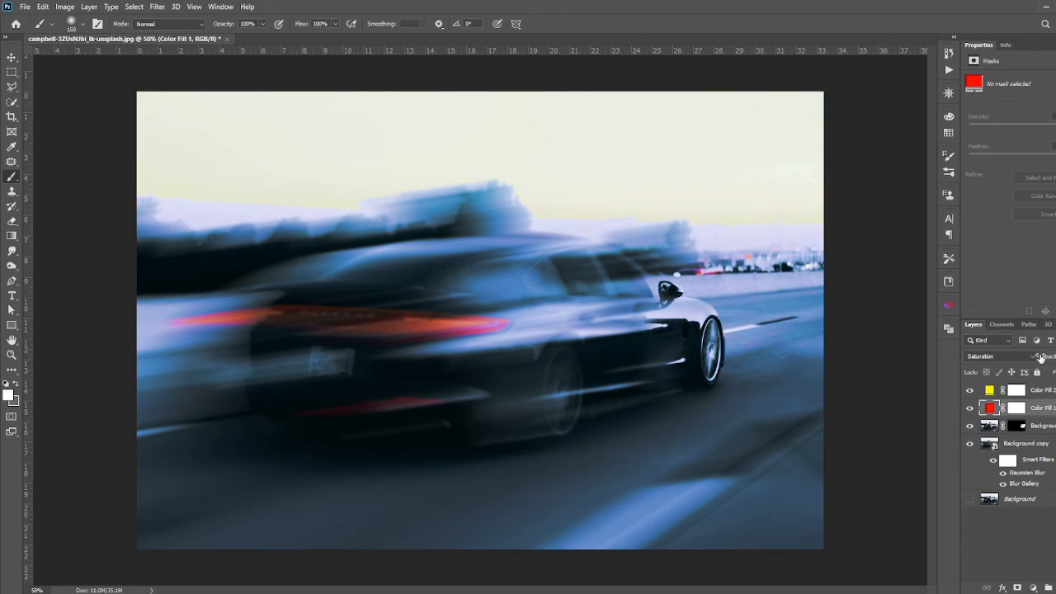
left_click(1052, 386)
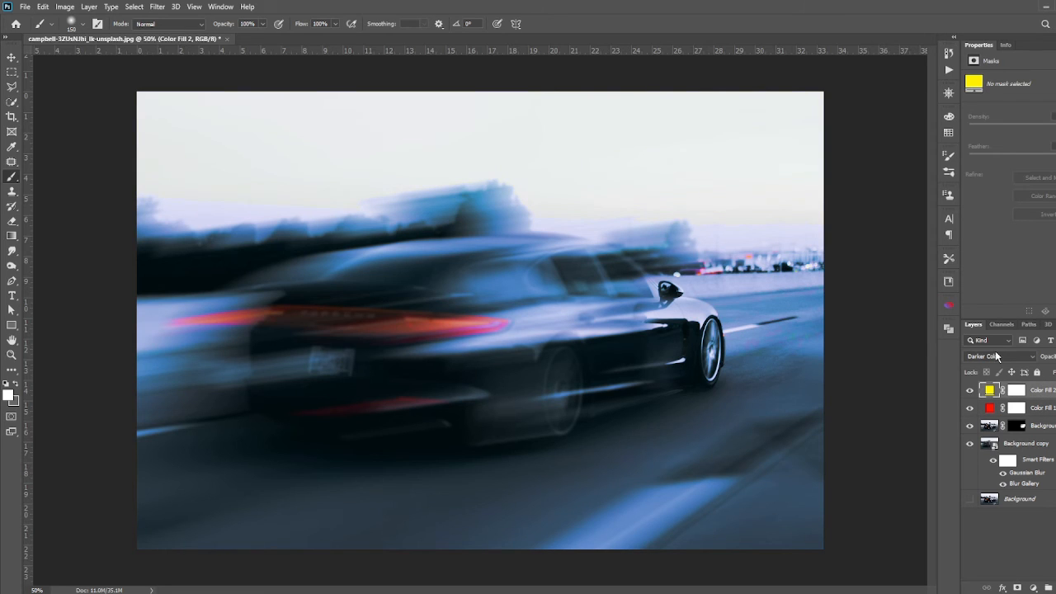
left_click(1055, 357)
left_click(1038, 409)
left_click(1055, 356)
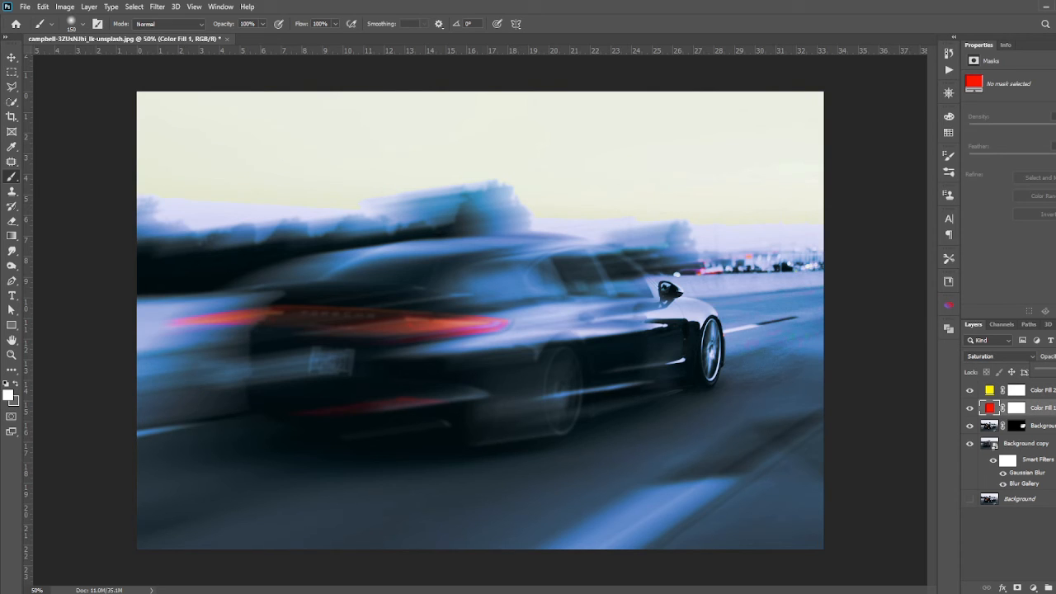
left_click_drag(1049, 374, 1055, 374)
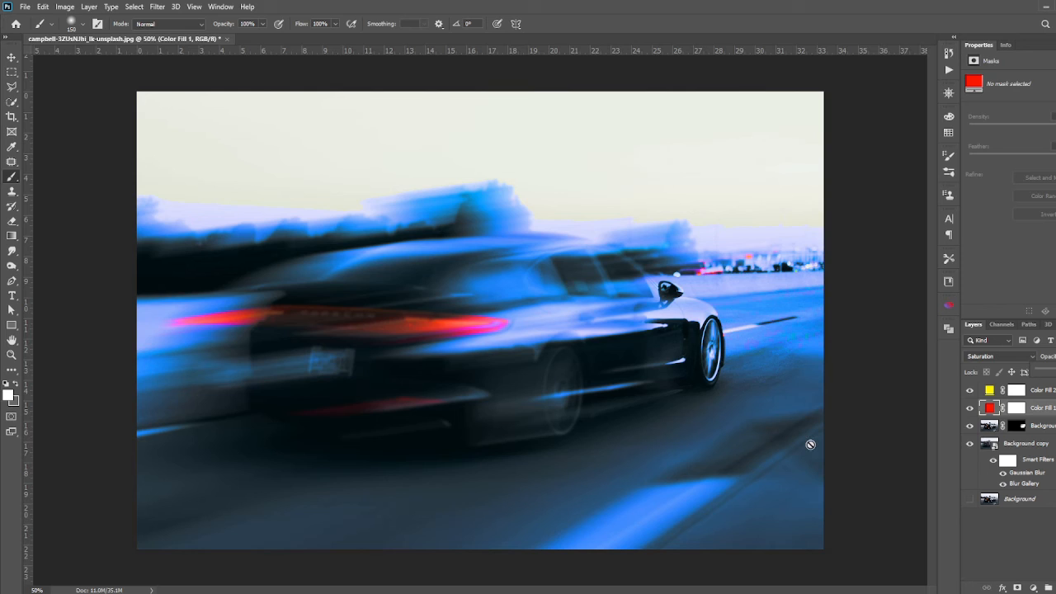
Step: Add a Curves adjustment layer above the yellow fill layer
left_click(1040, 390)
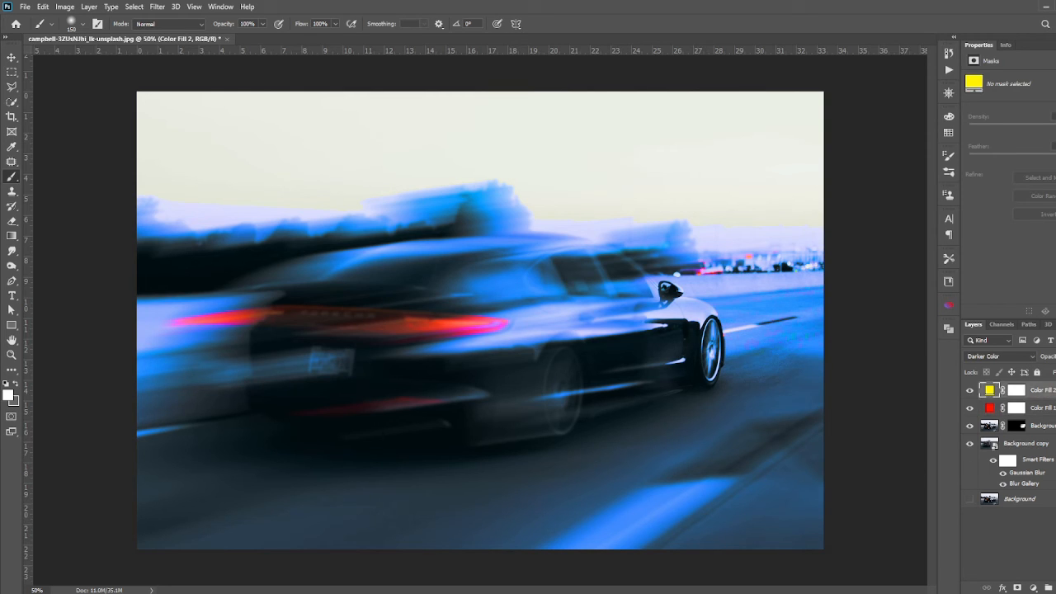
left_click(1033, 588)
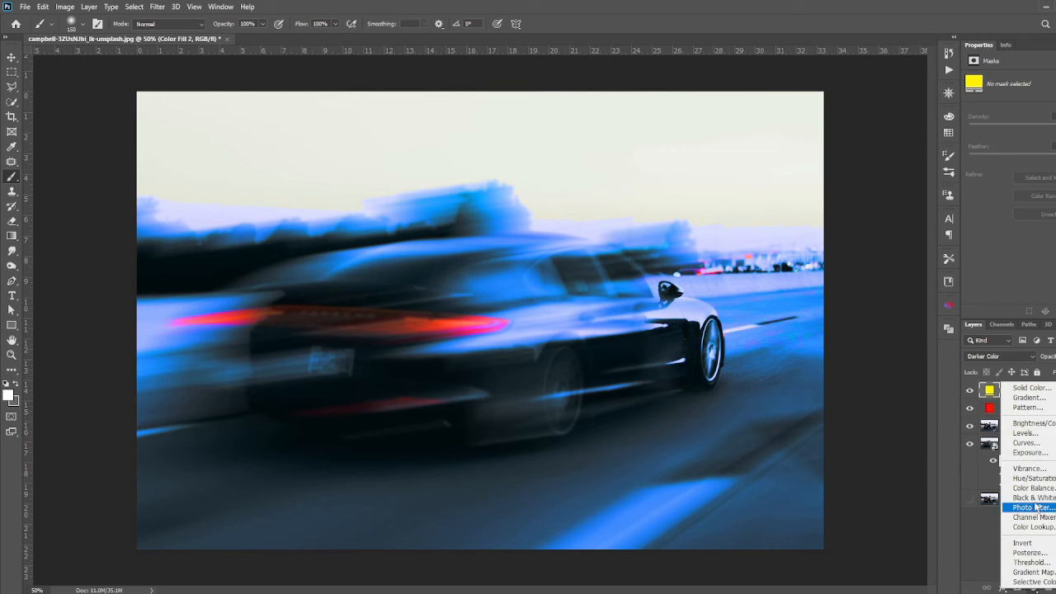
left_click(1031, 444)
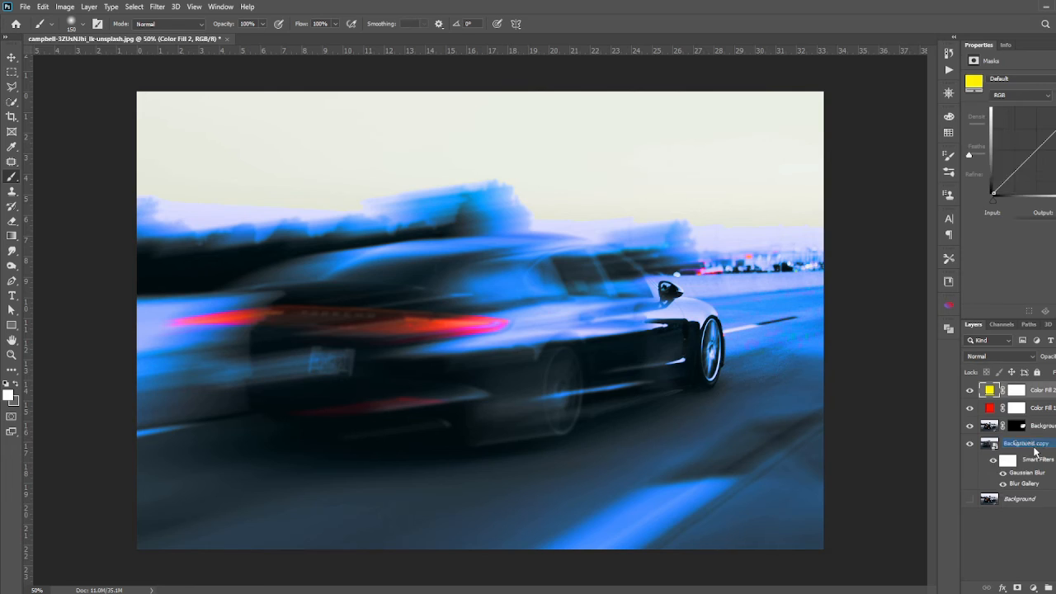
Step: Raise the midtones of the Curves layer's Red channel with a point at input 98
left_click(1007, 96)
left_click(1006, 101)
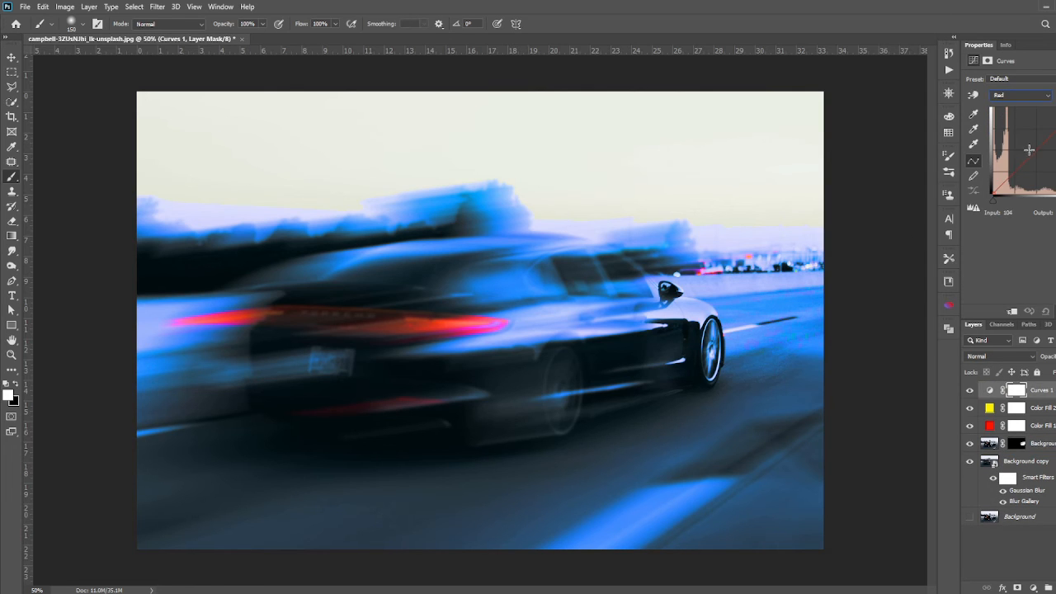
left_click(1029, 153)
left_click_drag(1029, 154, 1025, 146)
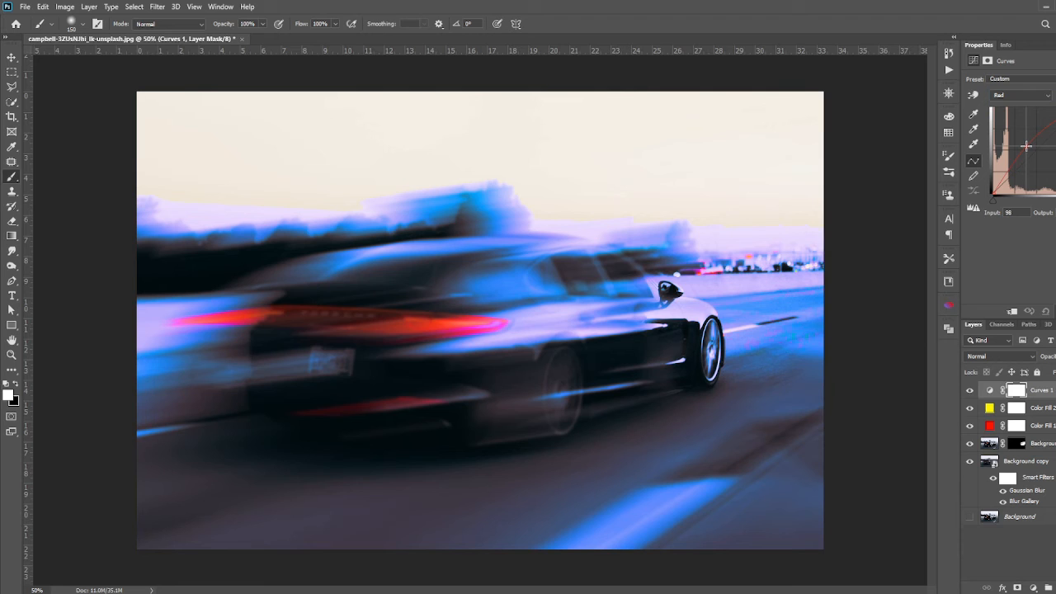
Step: Raise the midtones of the Curves layer's Blue channel with a point at input 101
left_click(1027, 96)
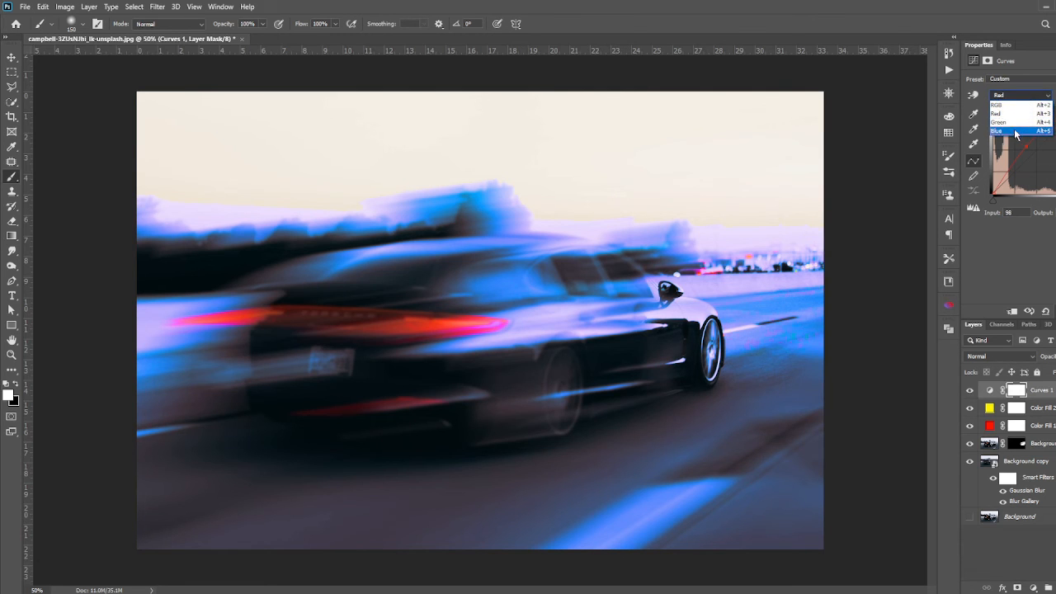
left_click(1015, 132)
left_click_drag(1025, 143, 1027, 146)
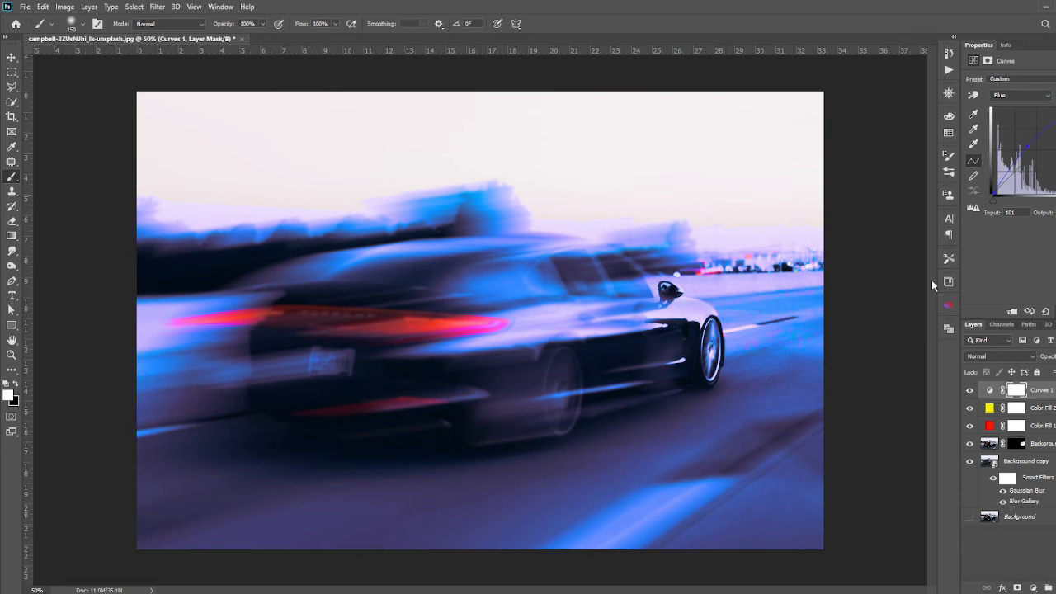
Step: Place the starry night sky image over the whole canvas as the topmost layer
key("v")
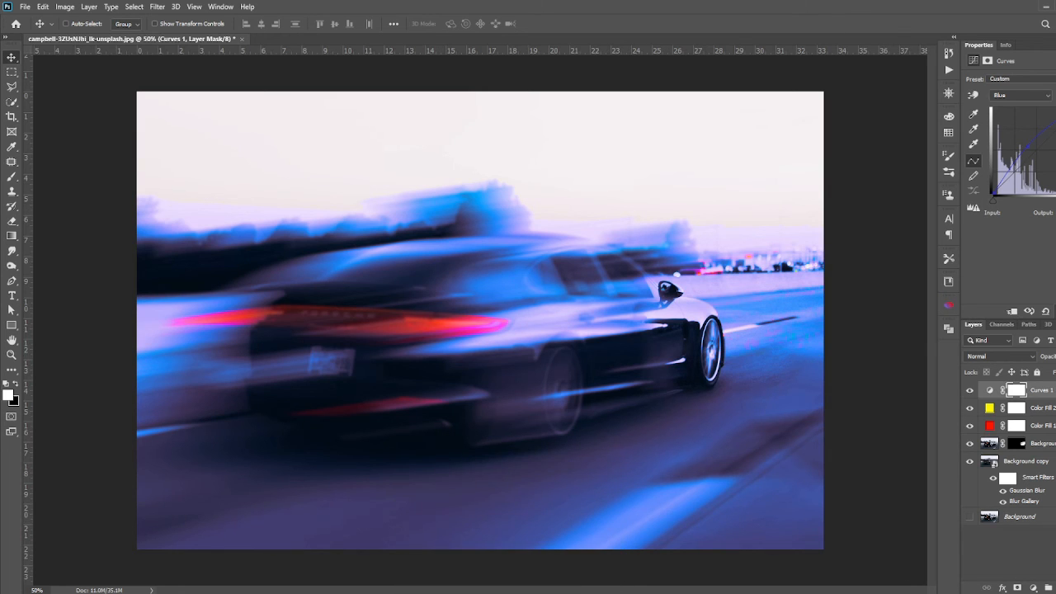
left_click_drag(503, 304, 376, 263)
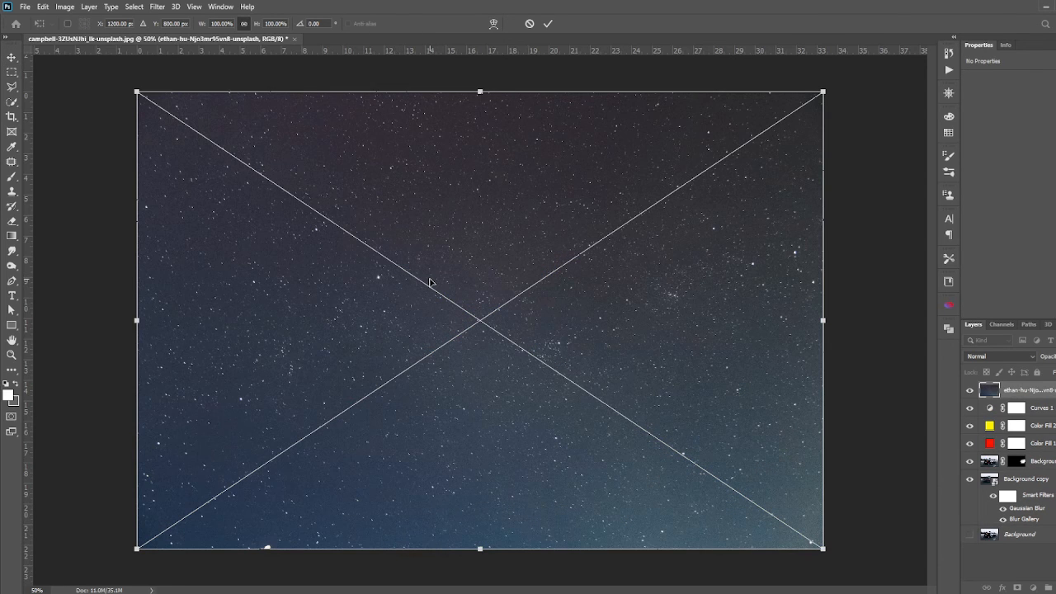
key("Return")
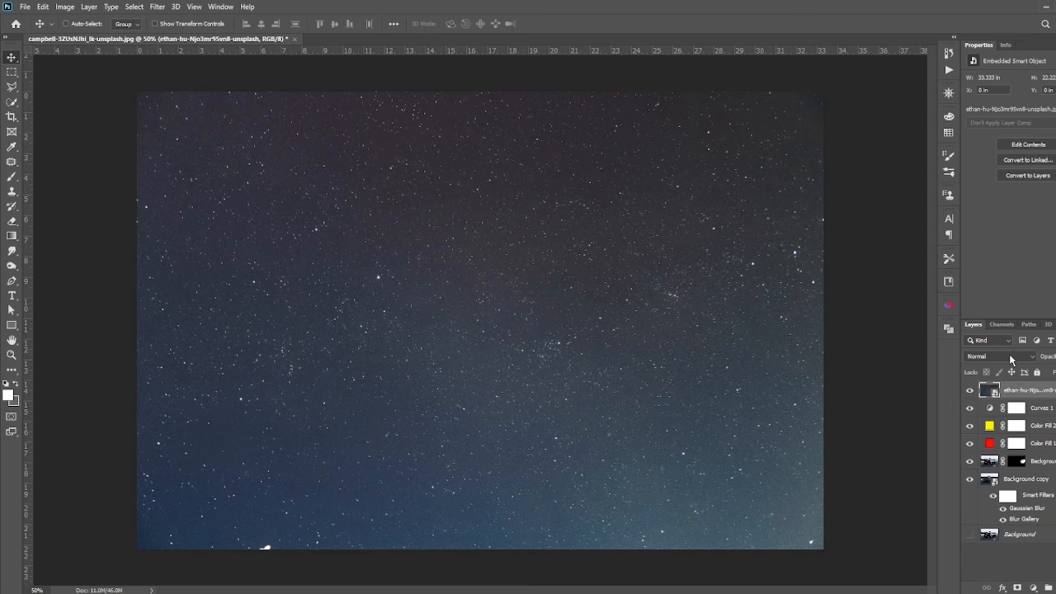
Step: Try the Screen, Multiply and Color Dodge blend modes on the starry sky layer
left_click(1009, 355)
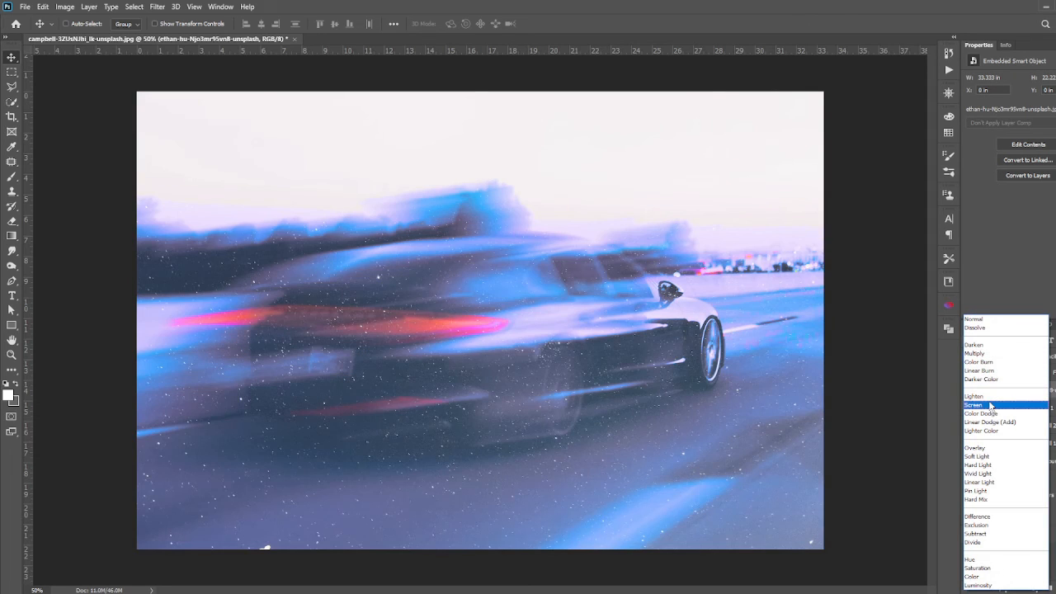
left_click(991, 405)
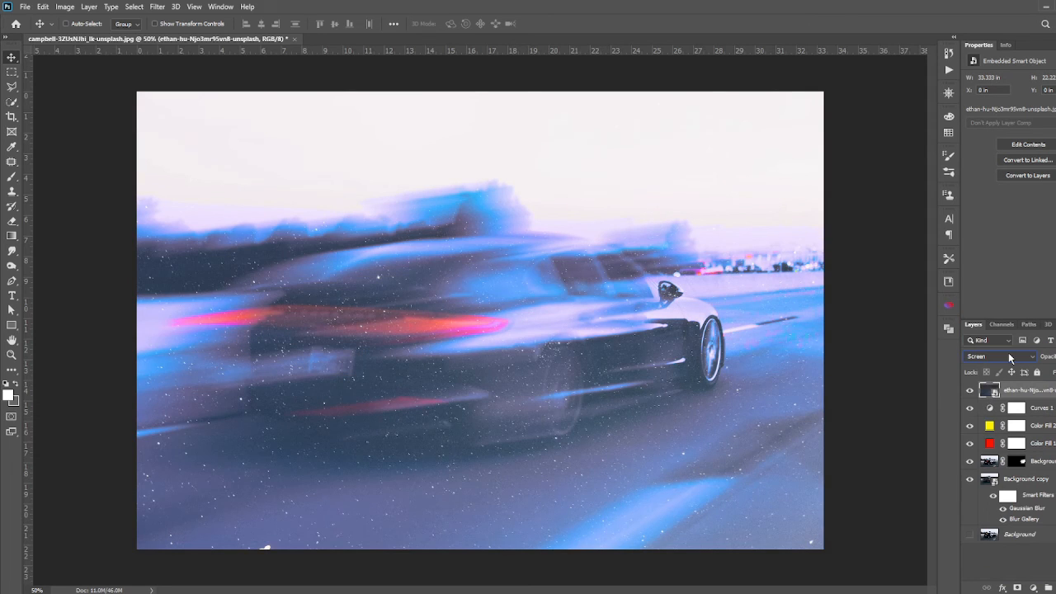
left_click(1008, 355)
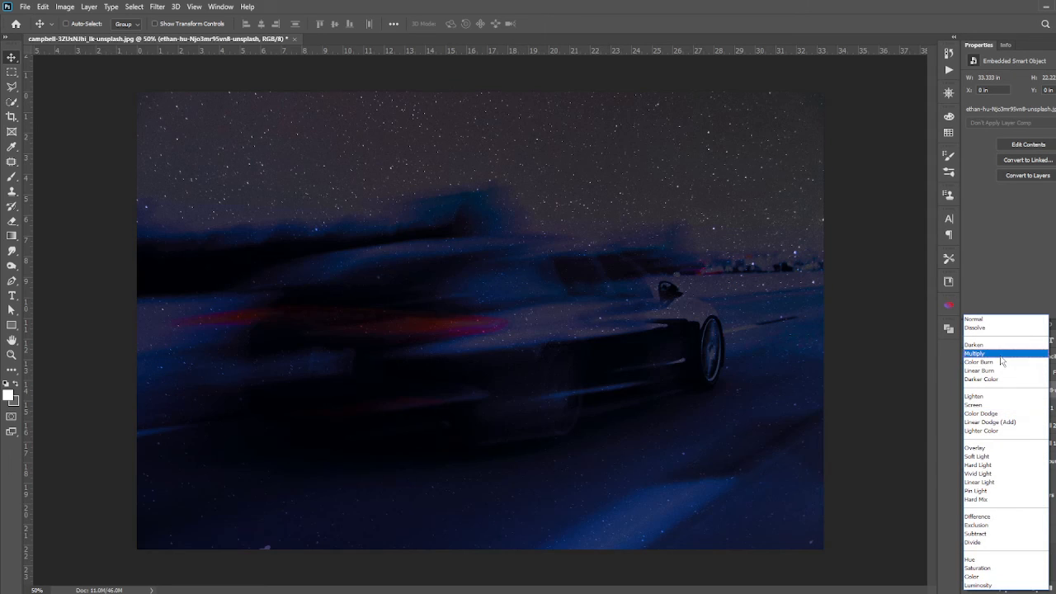
left_click(1001, 364)
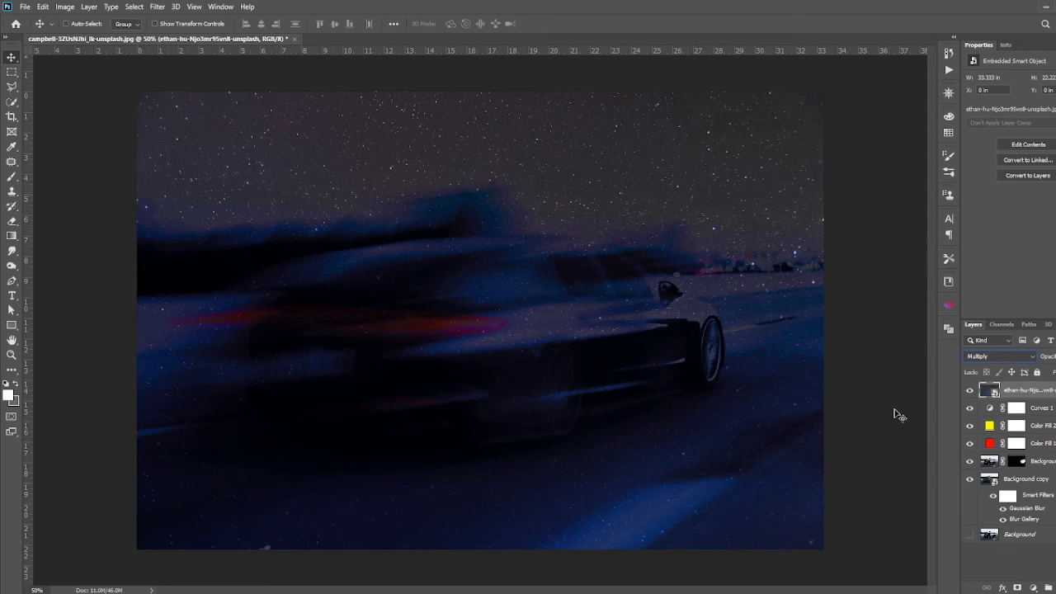
key("Down")
key("Down")
key("Down")
key("Down")
key("Down")
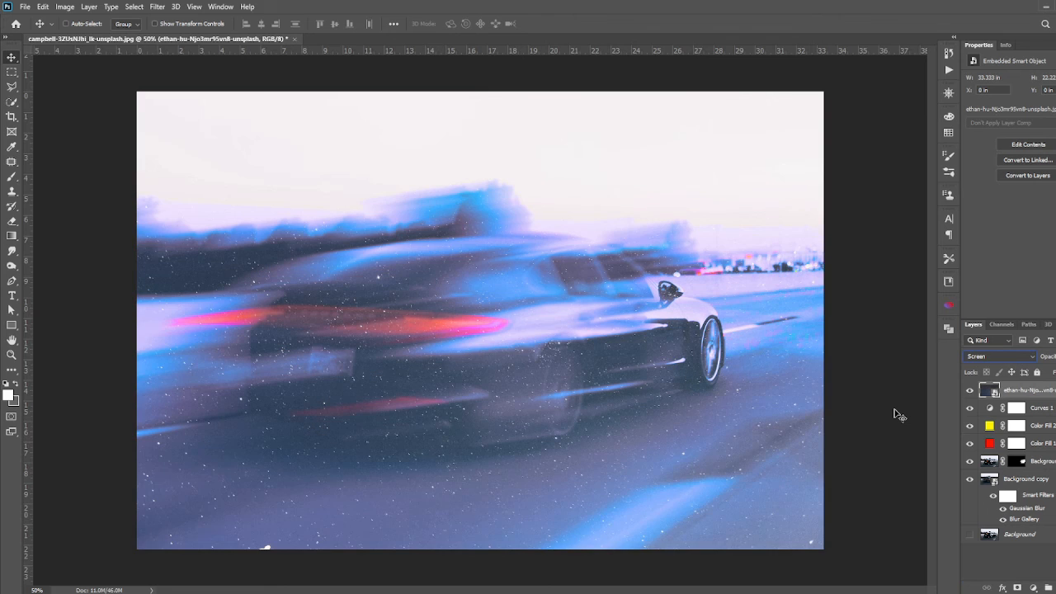
key("Down")
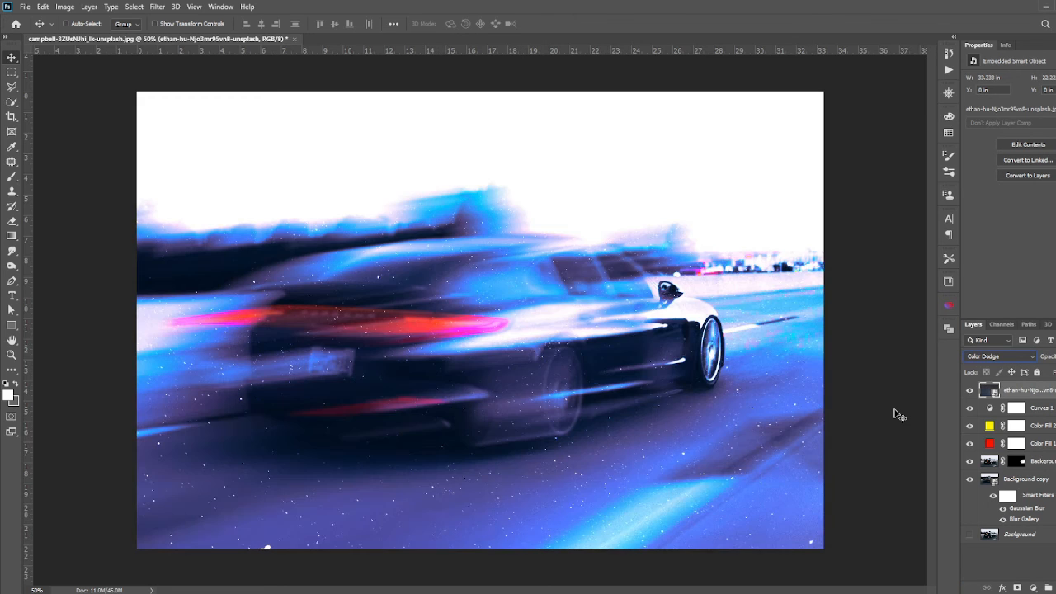
Step: Compare further blend modes on the starry sky layer and set it to Soft Light
key("Down")
key("Up")
key("Down")
key("Down")
key("Down")
key("Down")
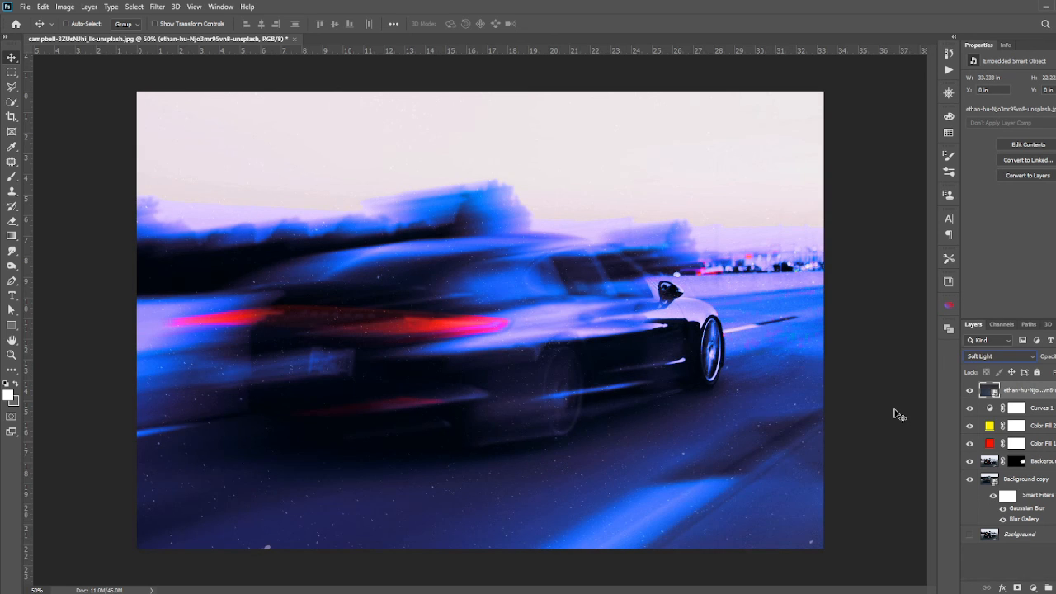
key("Down")
key("Up")
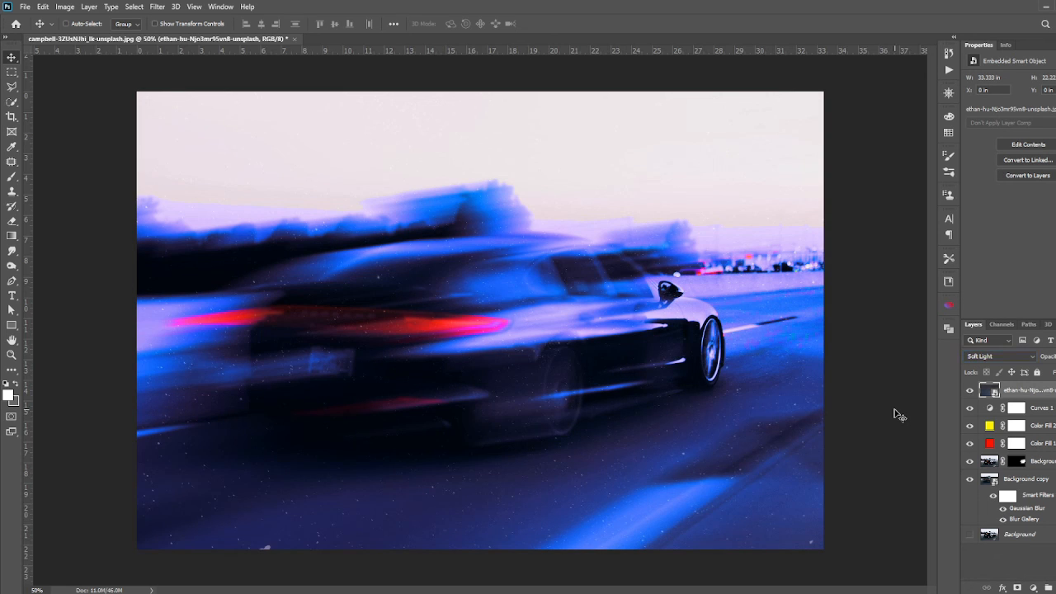
left_click(1000, 356)
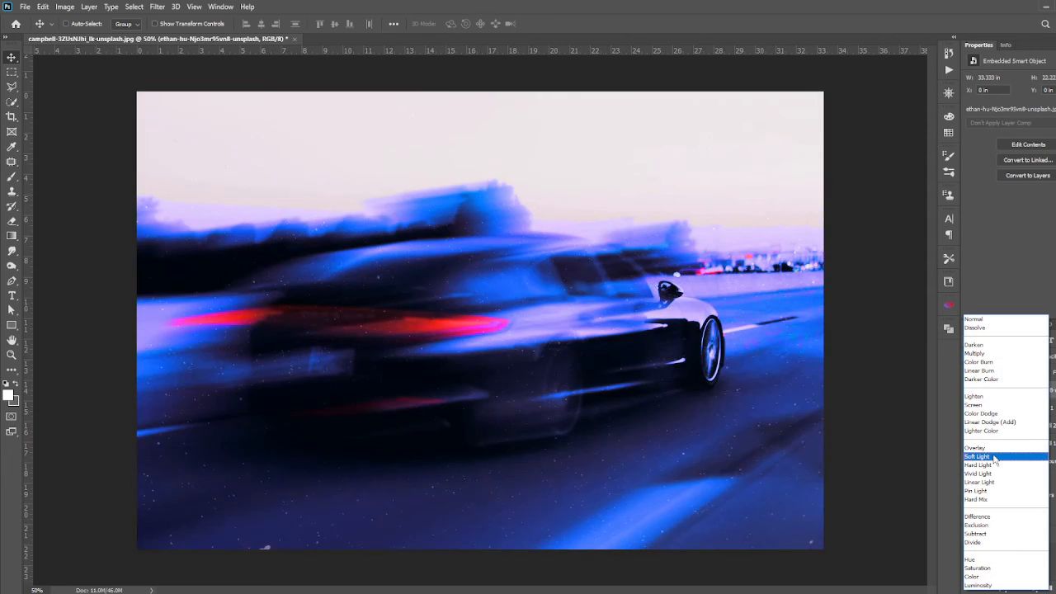
left_click(977, 456)
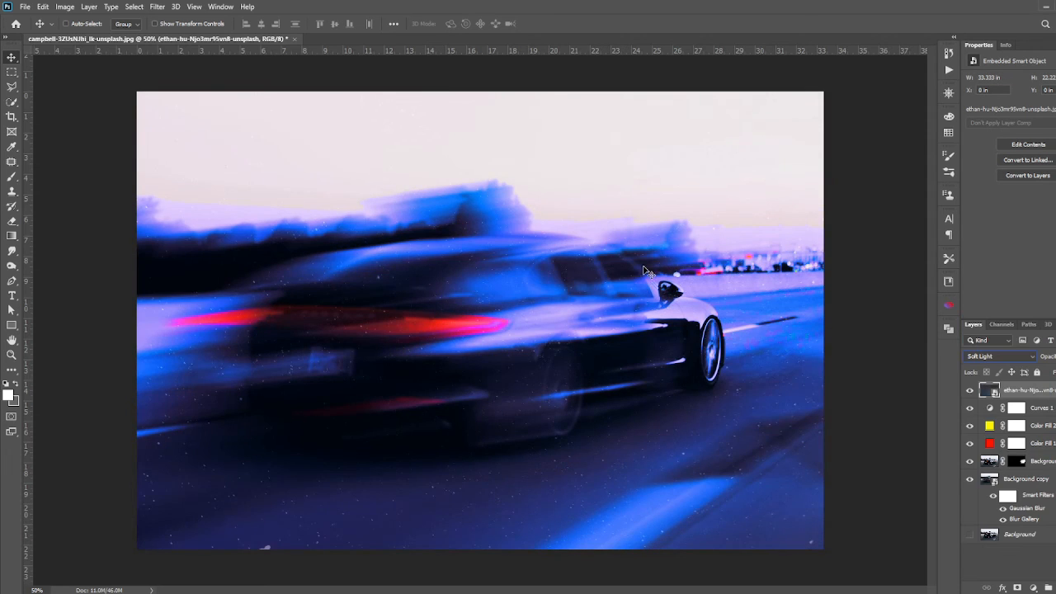
Step: Apply a Motion Blur to the starry sky layer with an angle of 26° and a distance of 15 pixels
left_click(157, 6)
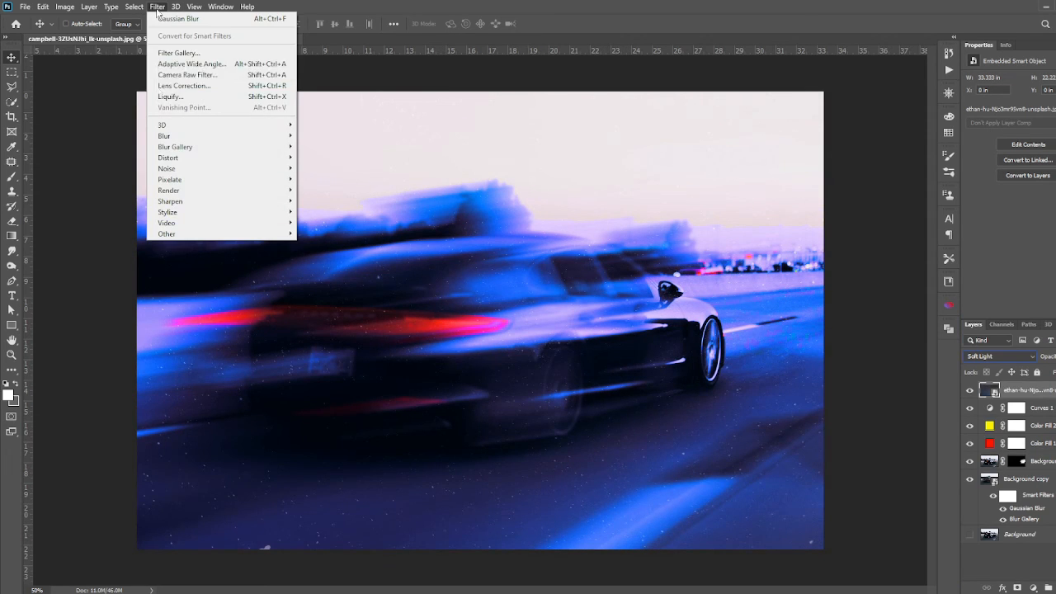
mouse_move(248, 136)
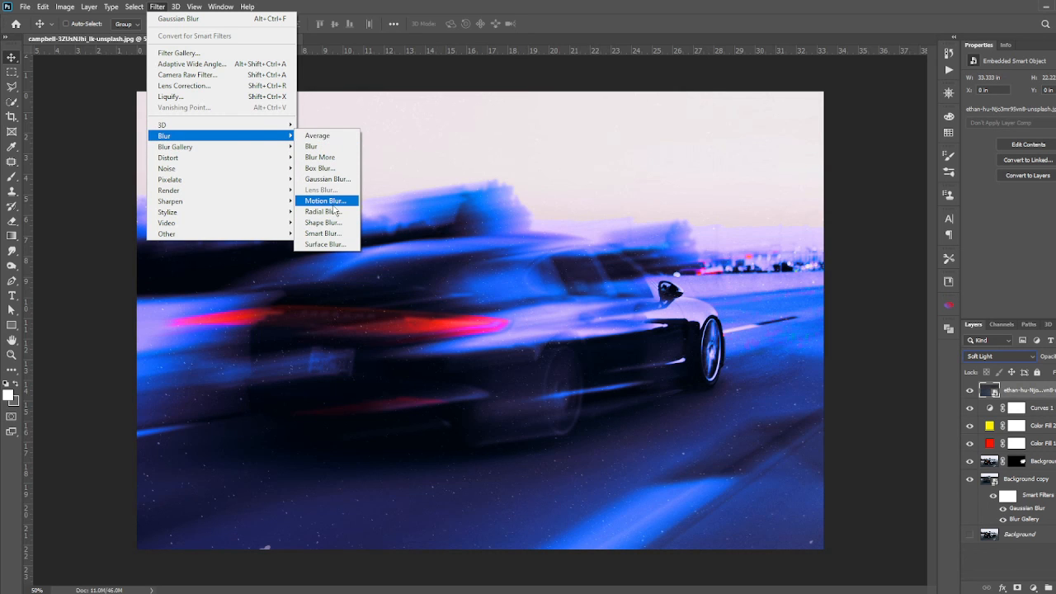
left_click(328, 202)
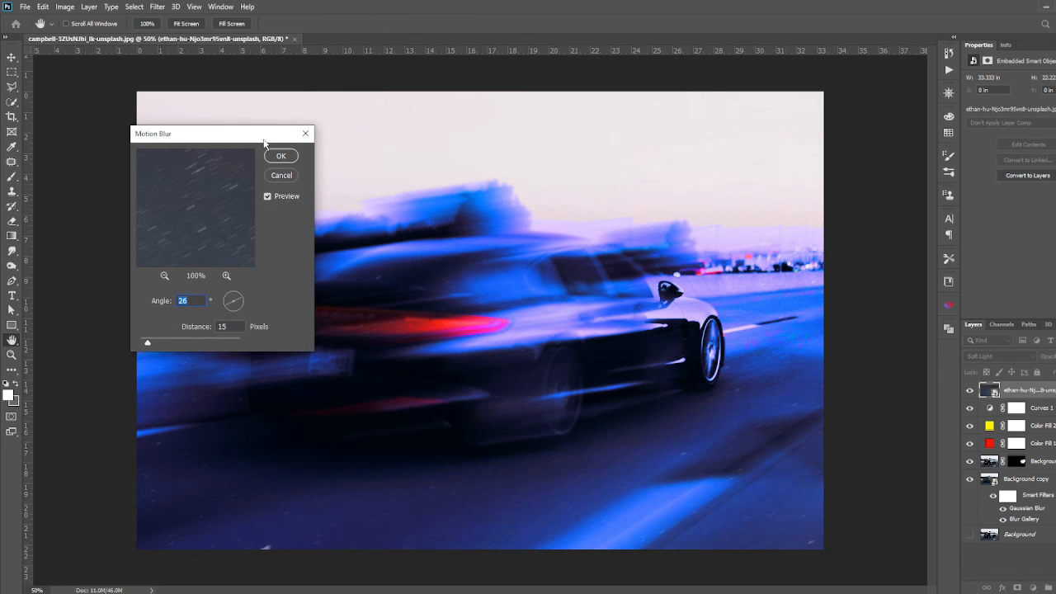
left_click_drag(264, 145, 736, 142)
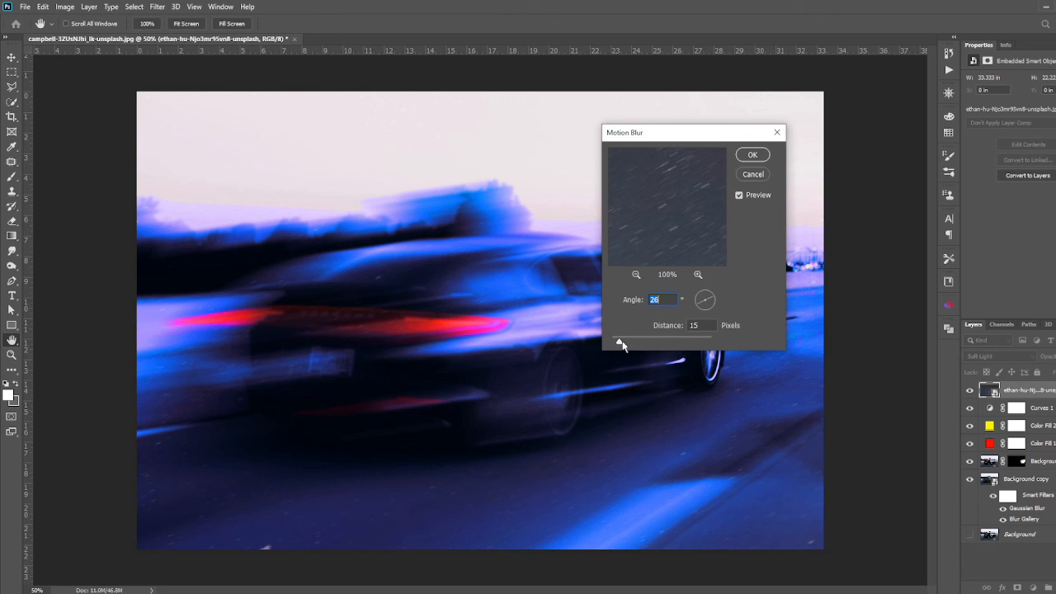
mouse_move(619, 340)
left_mouse_down()
mouse_move(640, 343)
mouse_move(619, 344)
left_mouse_up()
left_click(752, 155)
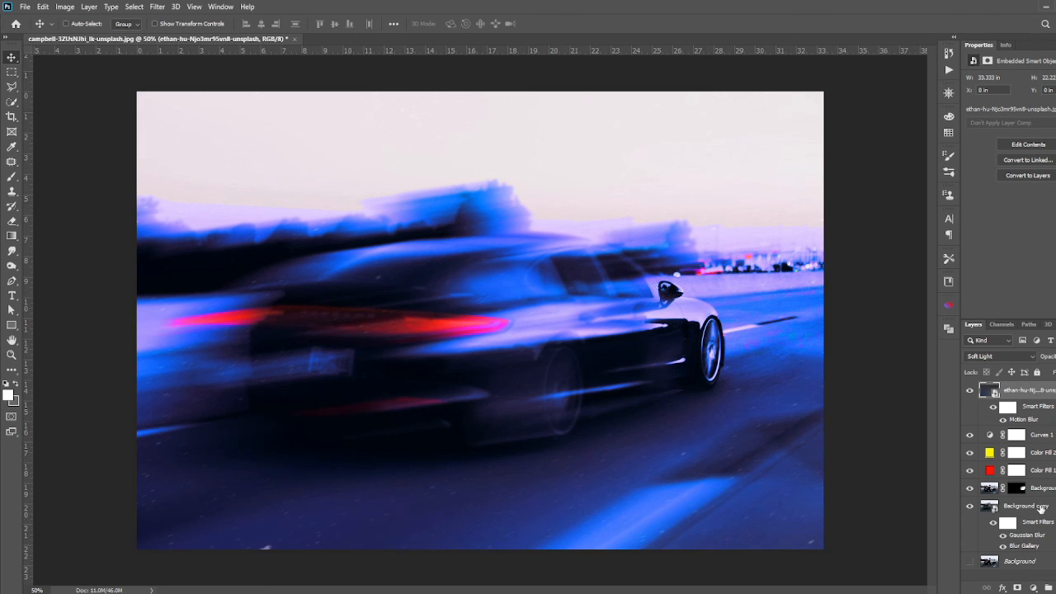
Step: Group all layers above the Background and name the group Action
left_click(1041, 509, "shift")
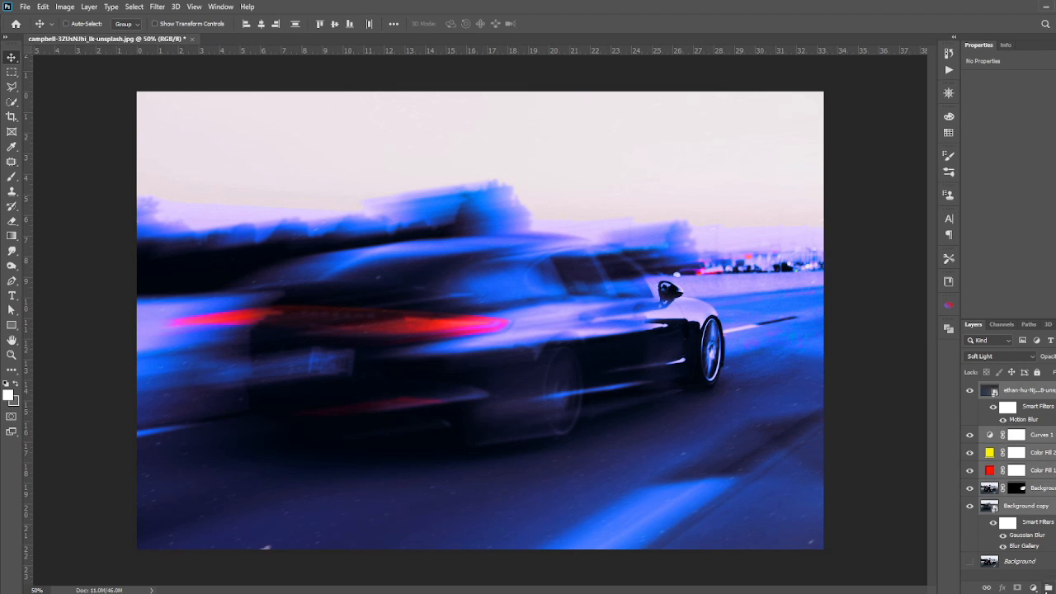
key("ctrl+g")
double_click(1015, 388)
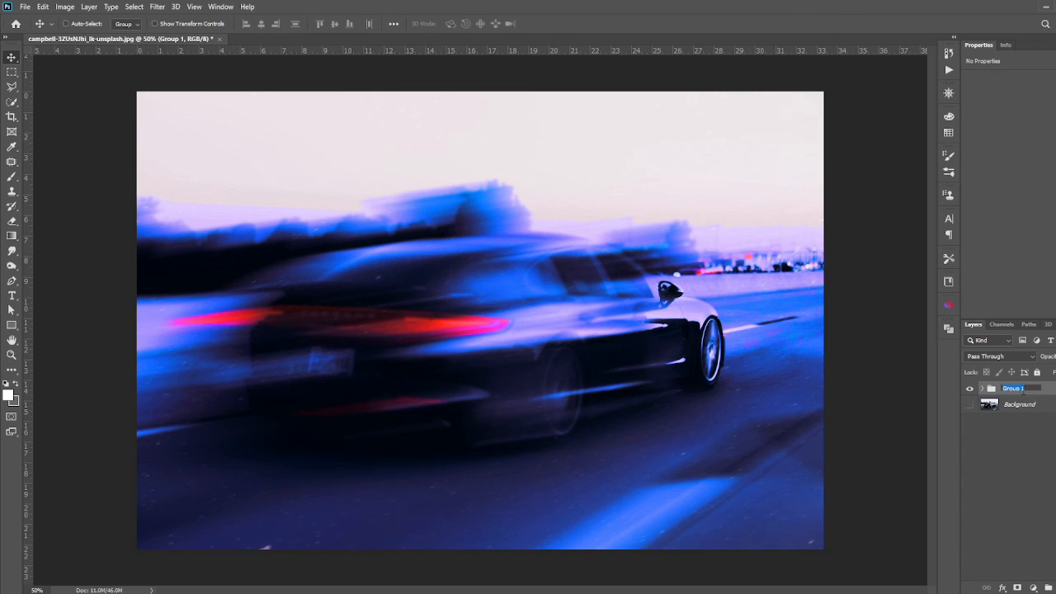
type("Action")
left_click(1011, 446)
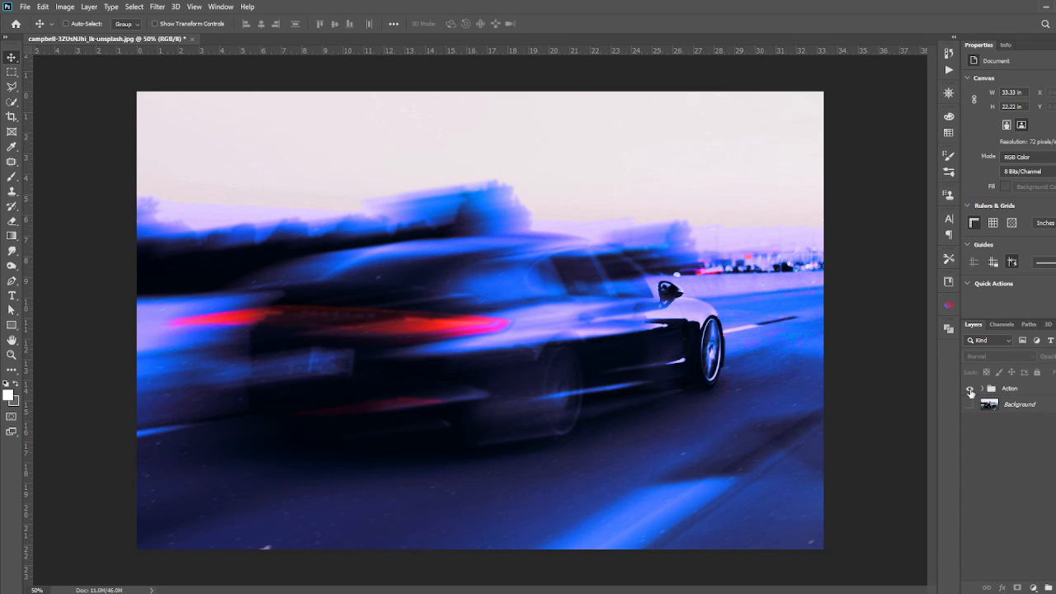
Step: Compare the original photo with the finished effect by toggling the Action group's visibility, leaving both group and Background visible
left_click(970, 389)
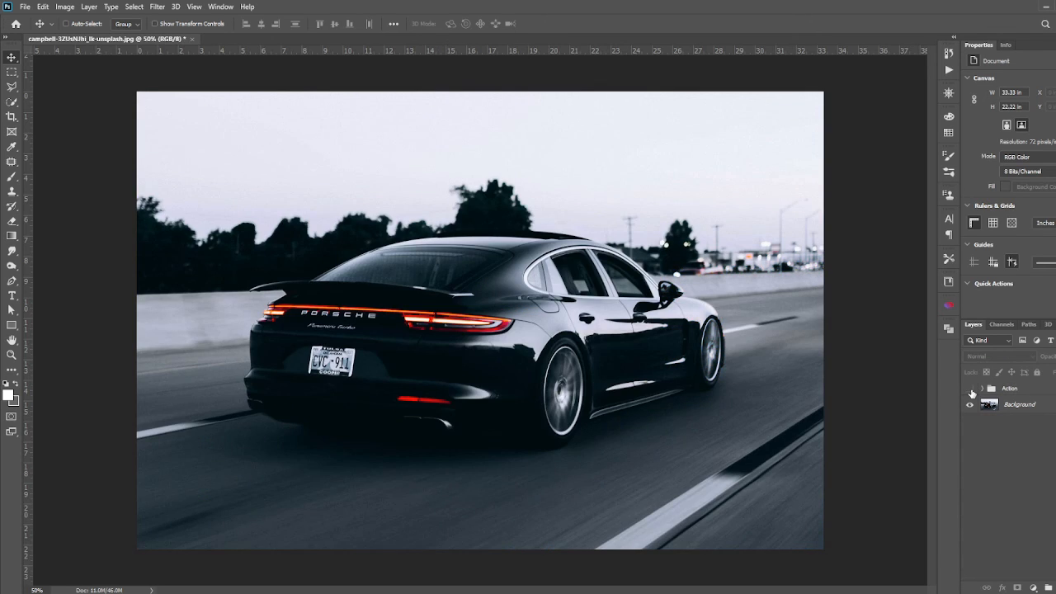
left_click(970, 389)
left_click(970, 388)
left_click(971, 389)
left_click(970, 391)
left_click(971, 390)
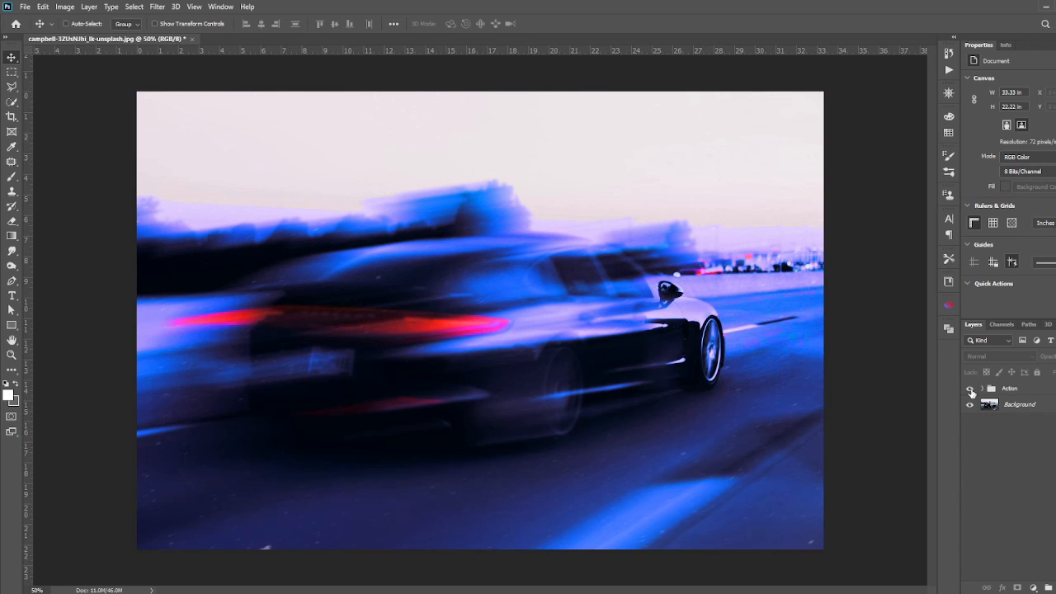
left_click(971, 390)
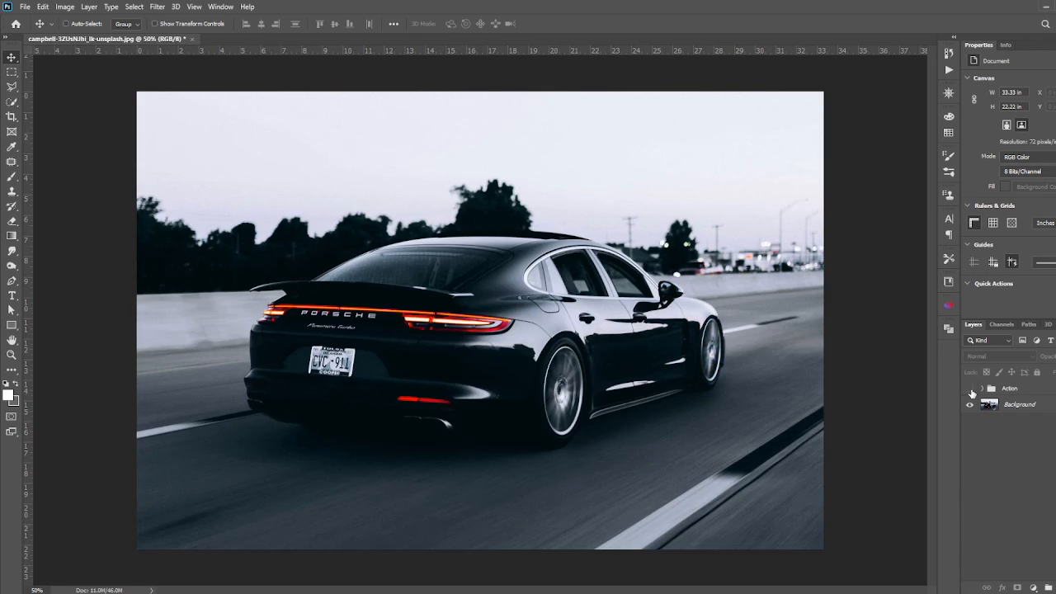
left_click(971, 390)
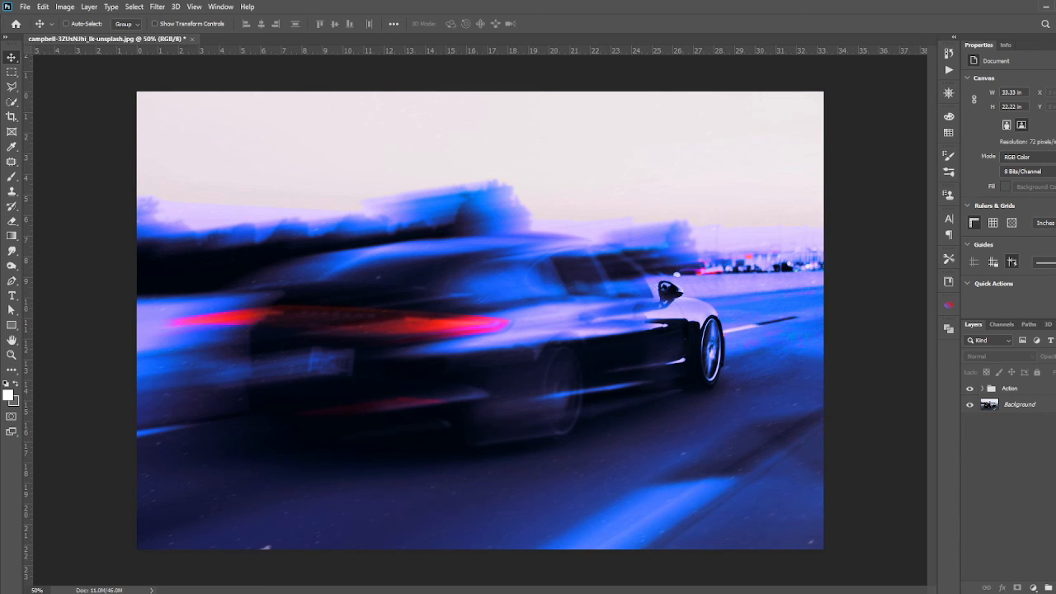